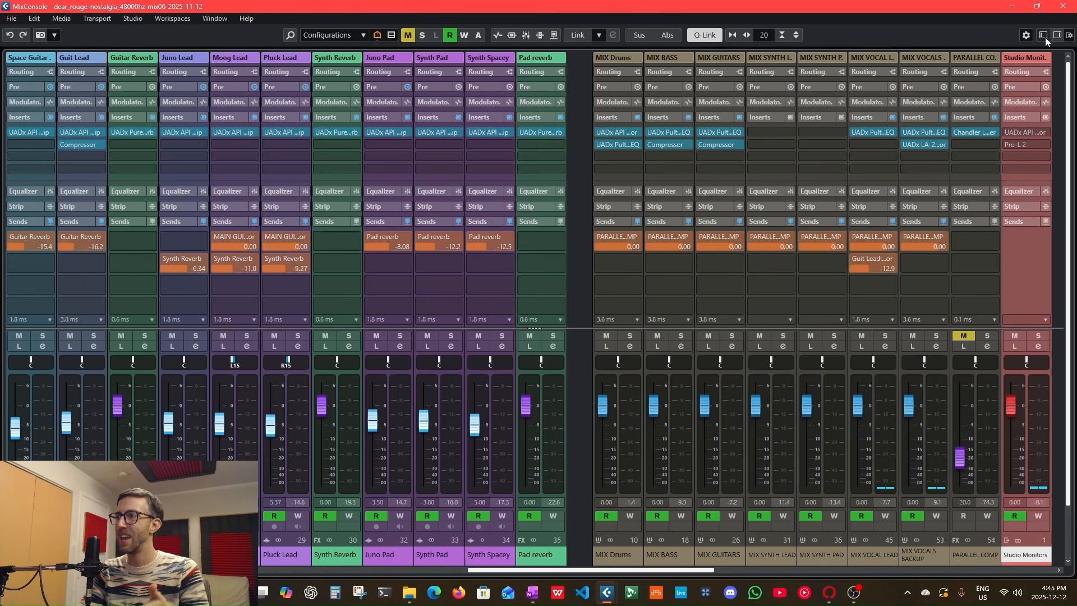
Step: Examine the left zone's Visibility, History and Snapshots pages, leaving the zone hidden again
{"action": "left_click", "coordinate": [1044, 37]}
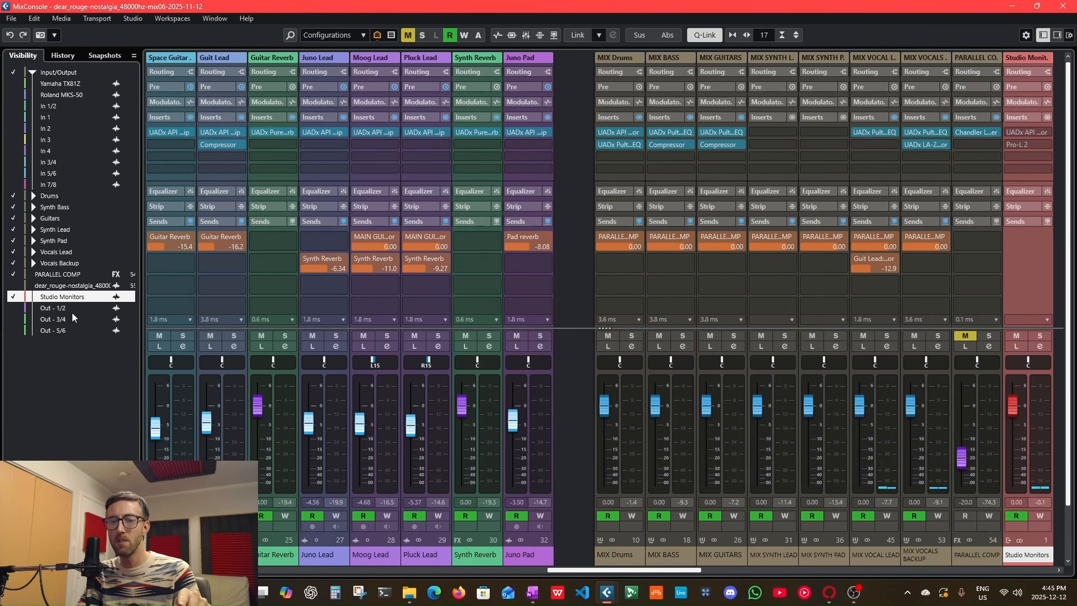
{"action": "left_click", "coordinate": [64, 56]}
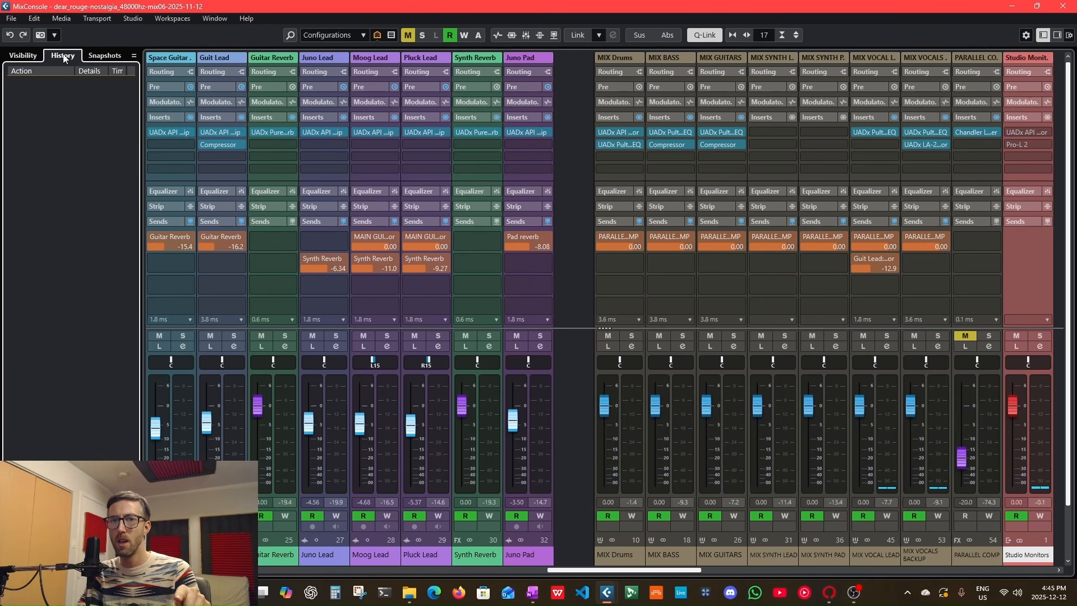
{"action": "left_click", "coordinate": [104, 56]}
{"action": "left_click", "coordinate": [1040, 35]}
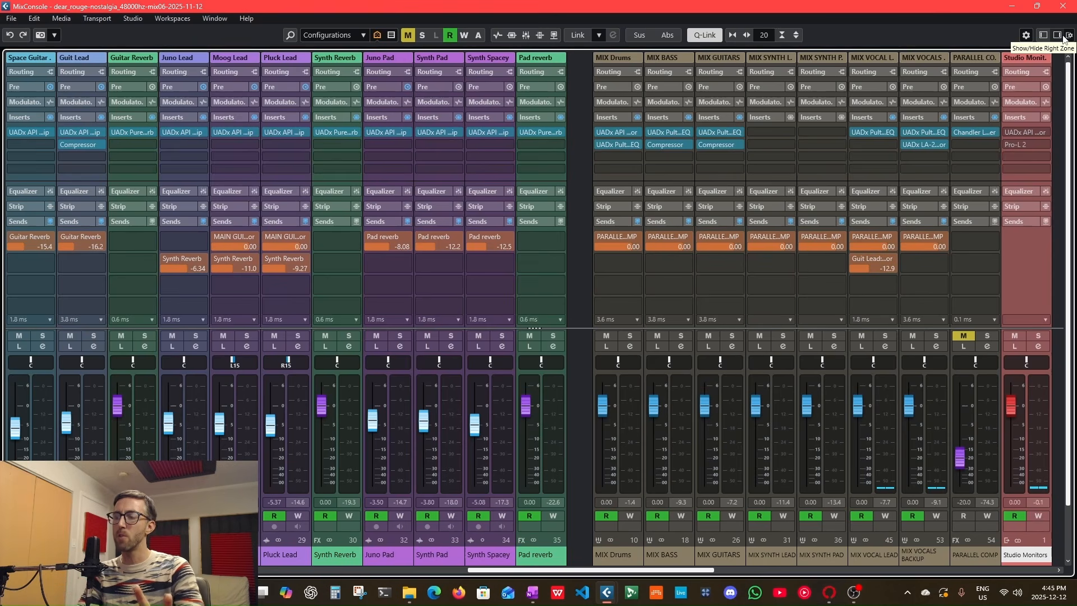
Step: Filter the mixer to show only audio, group and effect channels
{"action": "left_click", "coordinate": [392, 36]}
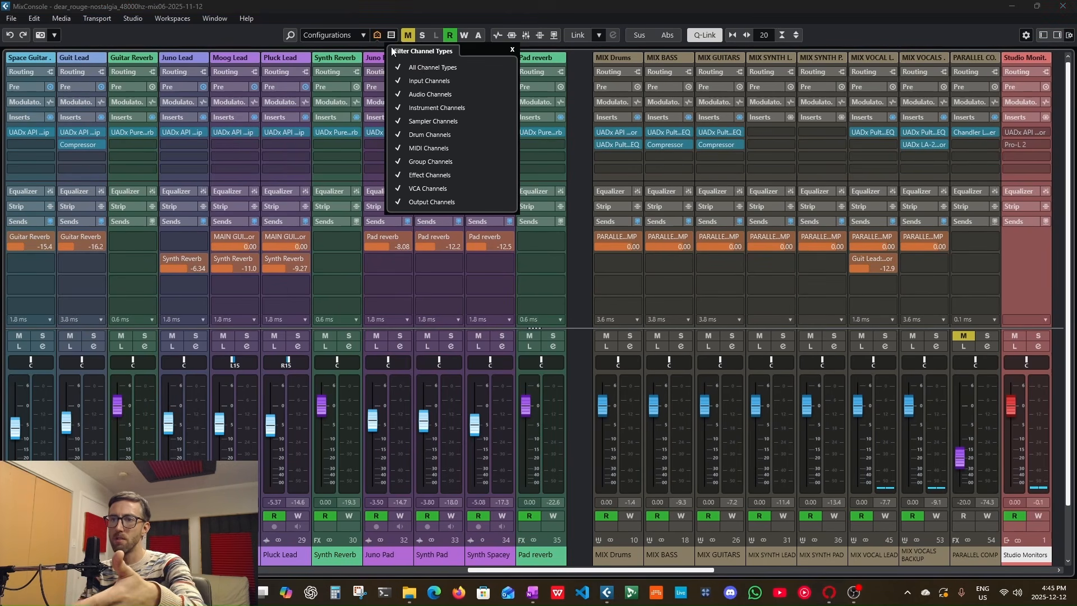
{"action": "left_click", "coordinate": [423, 67]}
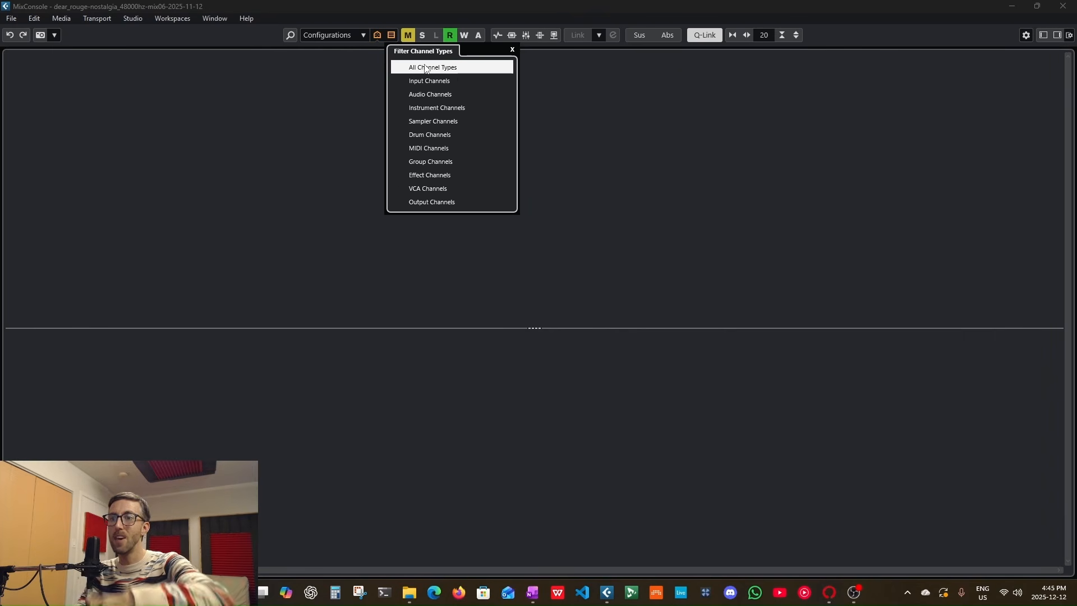
{"action": "left_click", "coordinate": [429, 95]}
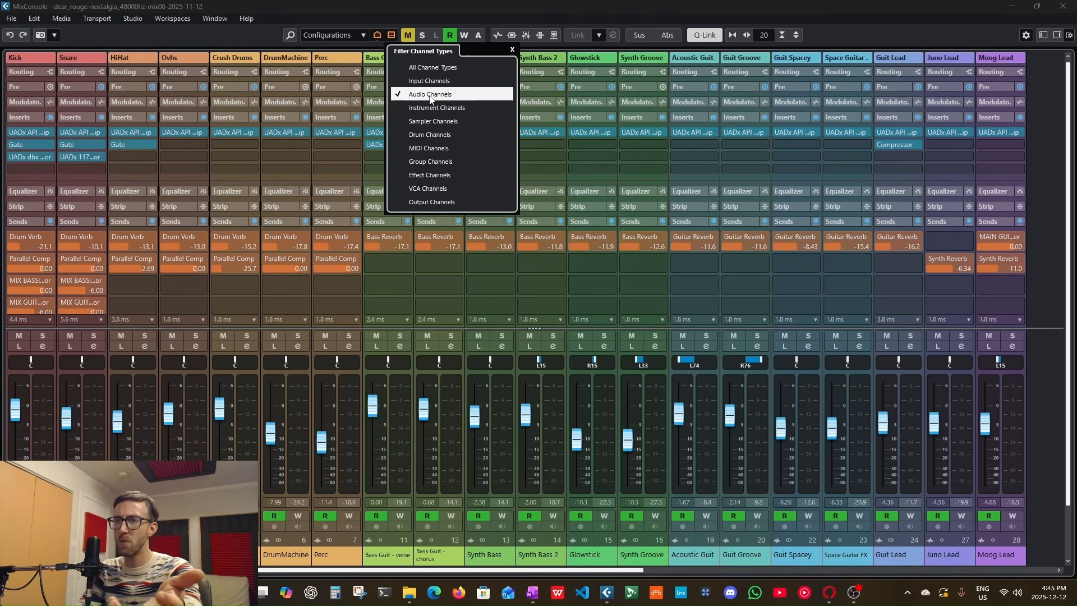
{"action": "left_click", "coordinate": [439, 162]}
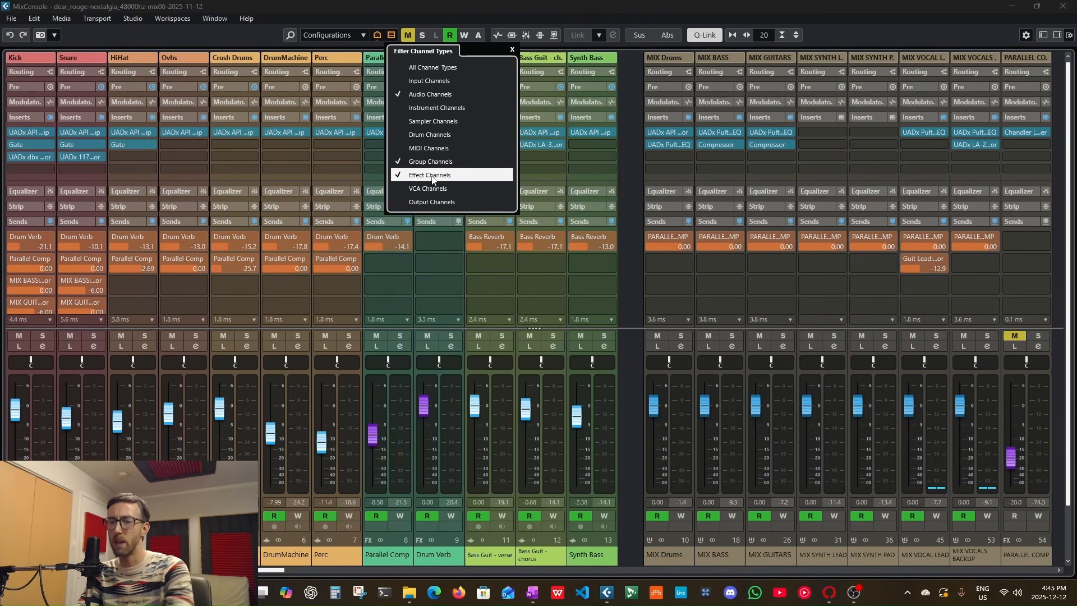
{"action": "left_click", "coordinate": [432, 175]}
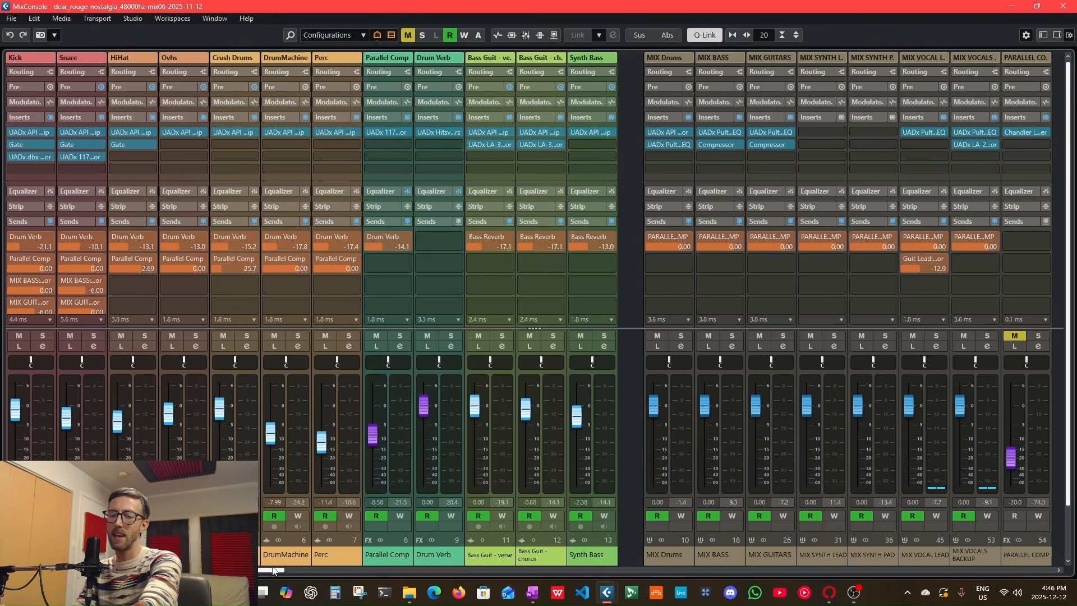
{"action": "left_click_drag", "start_coordinate": [251, 570], "coordinate": [275, 584]}
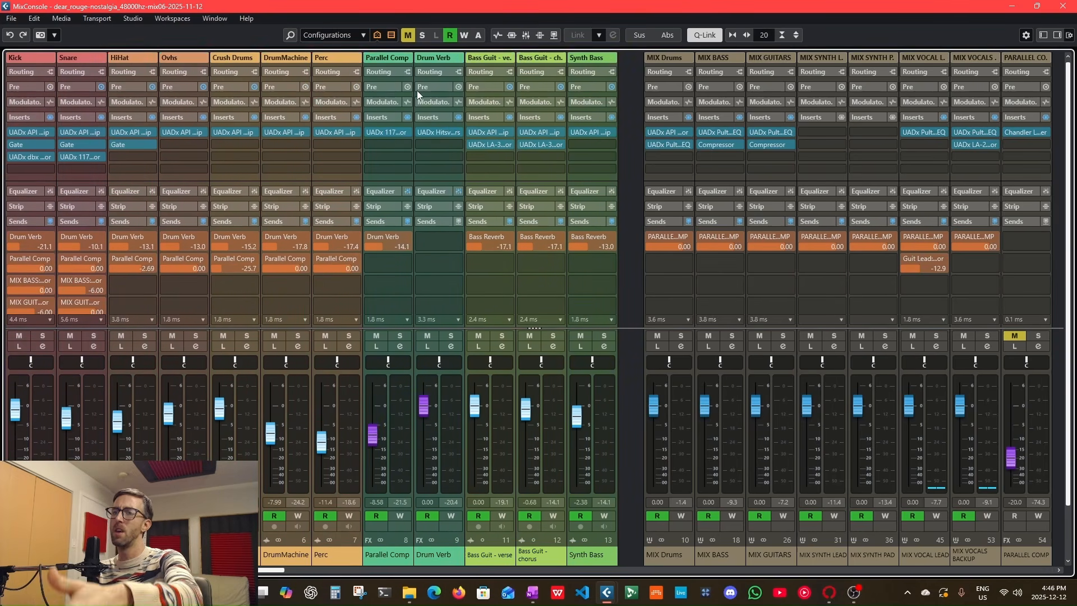
Step: Filter the mixer to show all channel types except group channels
{"action": "left_click", "coordinate": [391, 35]}
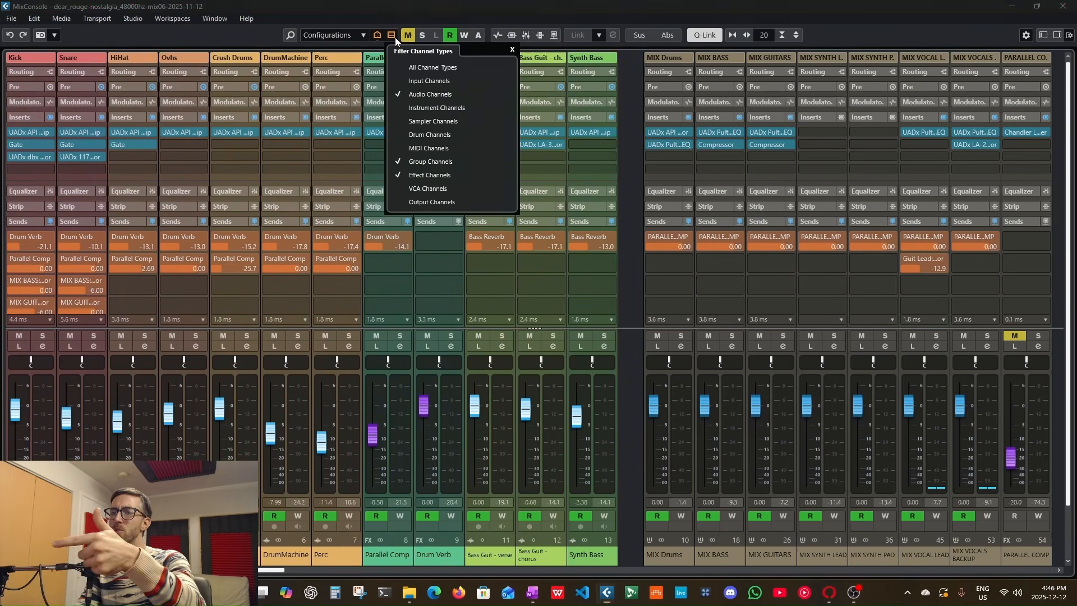
{"action": "left_click", "coordinate": [432, 72]}
{"action": "left_click", "coordinate": [458, 159]}
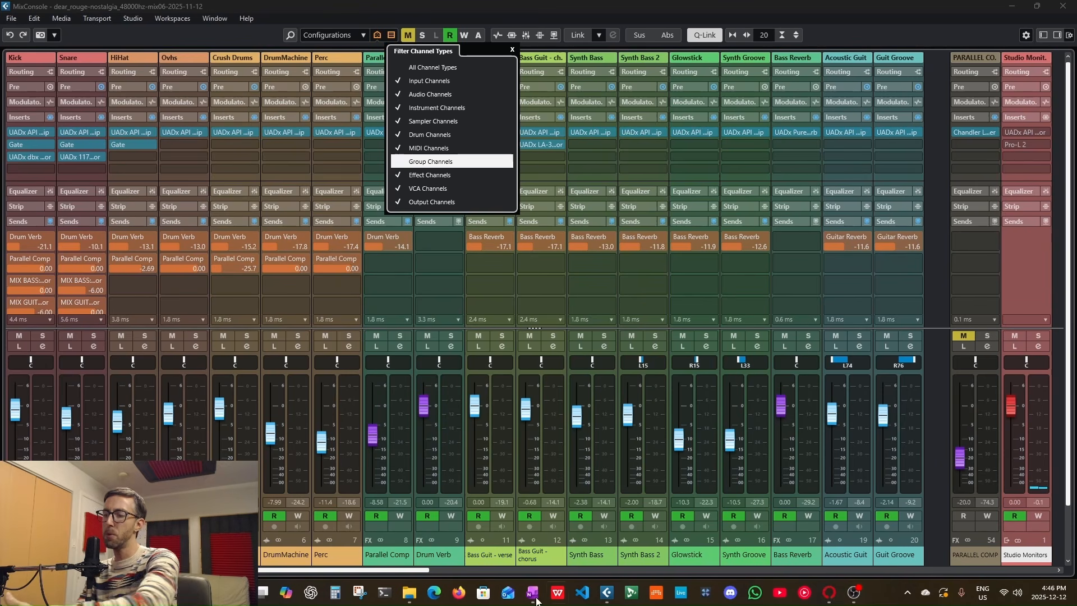
{"action": "left_click", "coordinate": [402, 574]}
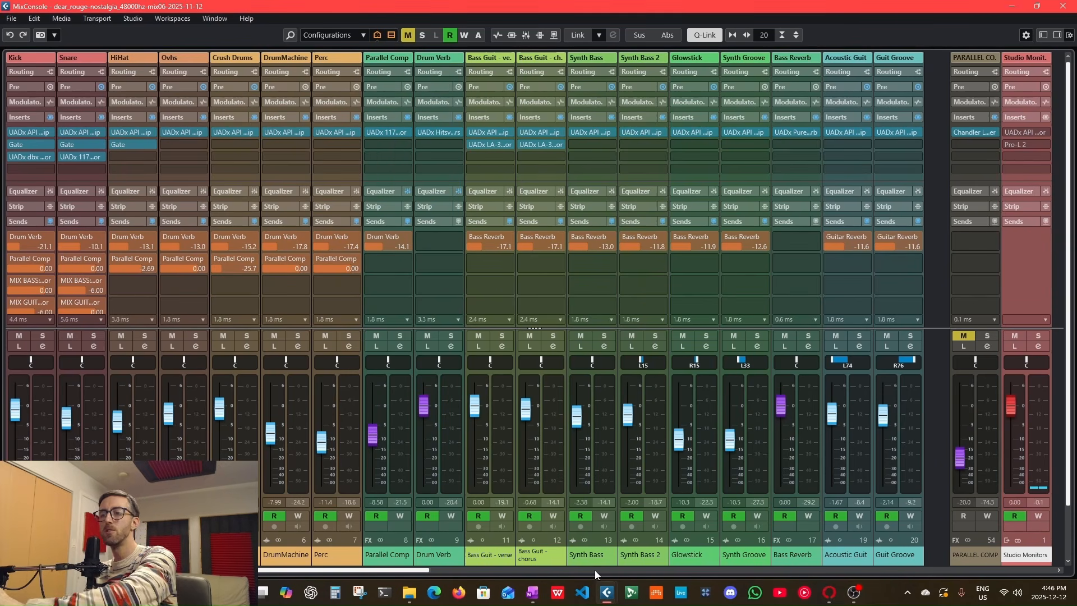
{"action": "left_click_drag", "start_coordinate": [391, 571], "coordinate": [253, 578]}
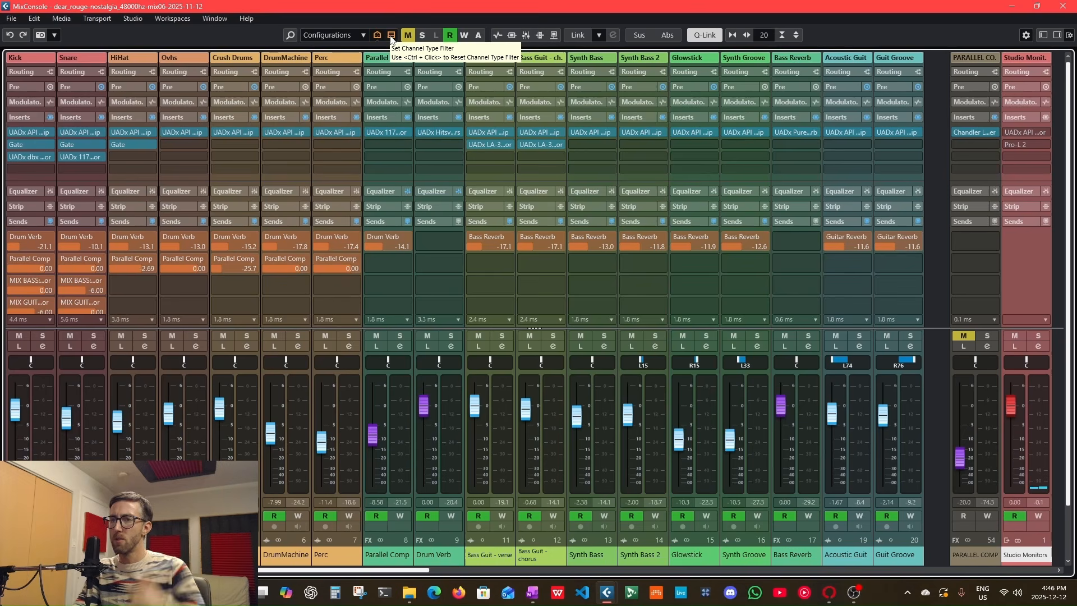
Step: Review the options available for mixer configurations
{"action": "left_click", "coordinate": [364, 35]}
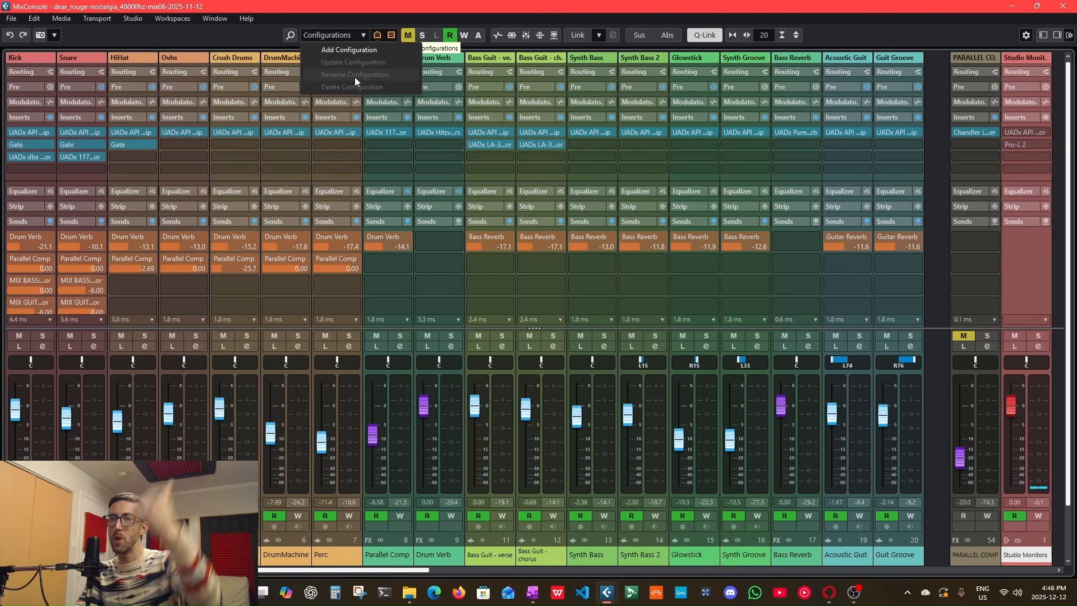
{"action": "left_click", "coordinate": [363, 35]}
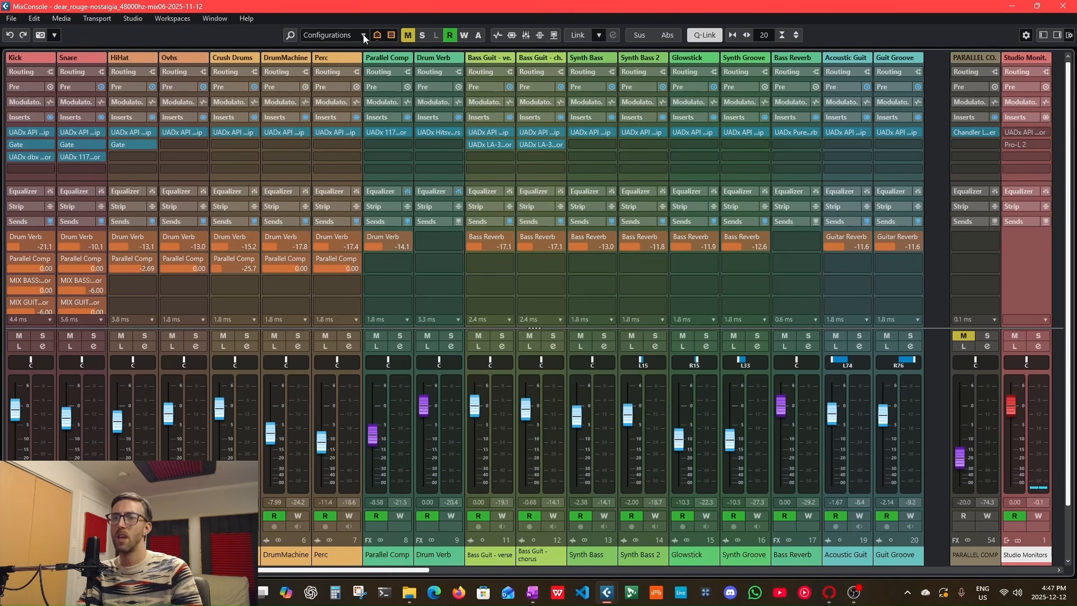
Step: Open MixConsole 2 as a separate window and move it toward the centre of the screen
{"action": "left_click", "coordinate": [220, 18]}
{"action": "mouse_move", "coordinate": [139, 18]}
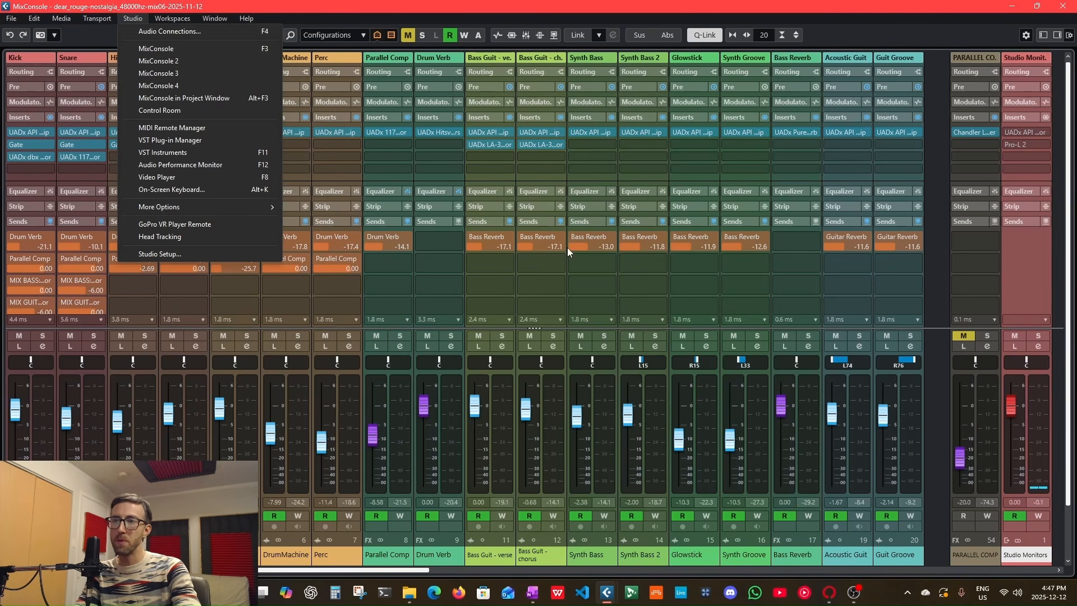
{"action": "left_click", "coordinate": [183, 61]}
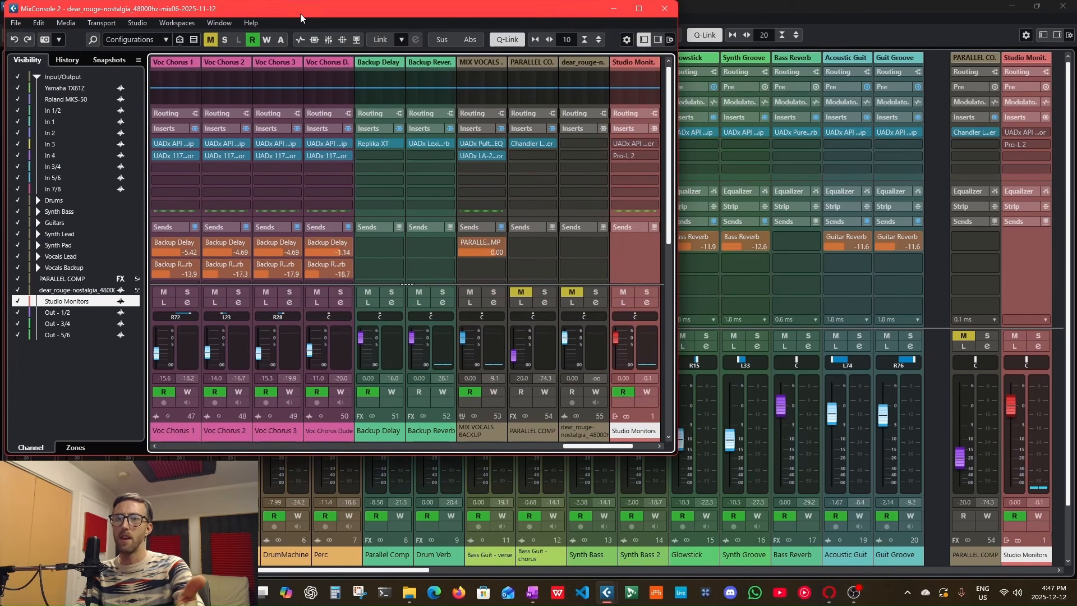
{"action": "left_click_drag", "start_coordinate": [301, 16], "coordinate": [400, 67]}
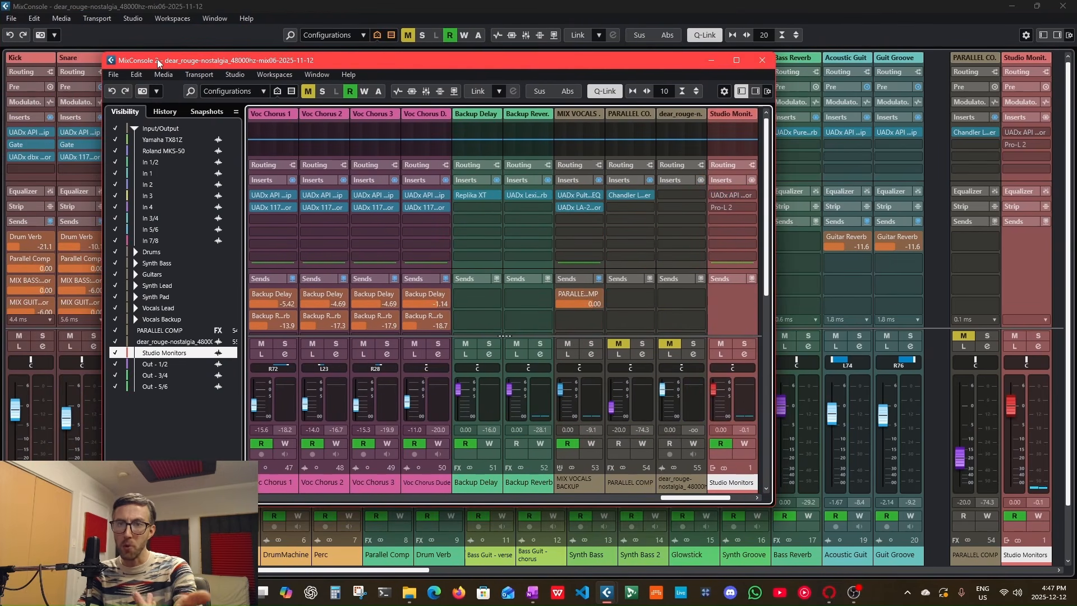
Step: Return to the main MixConsole and toggle its window closed and open again
{"action": "left_click", "coordinate": [133, 18]}
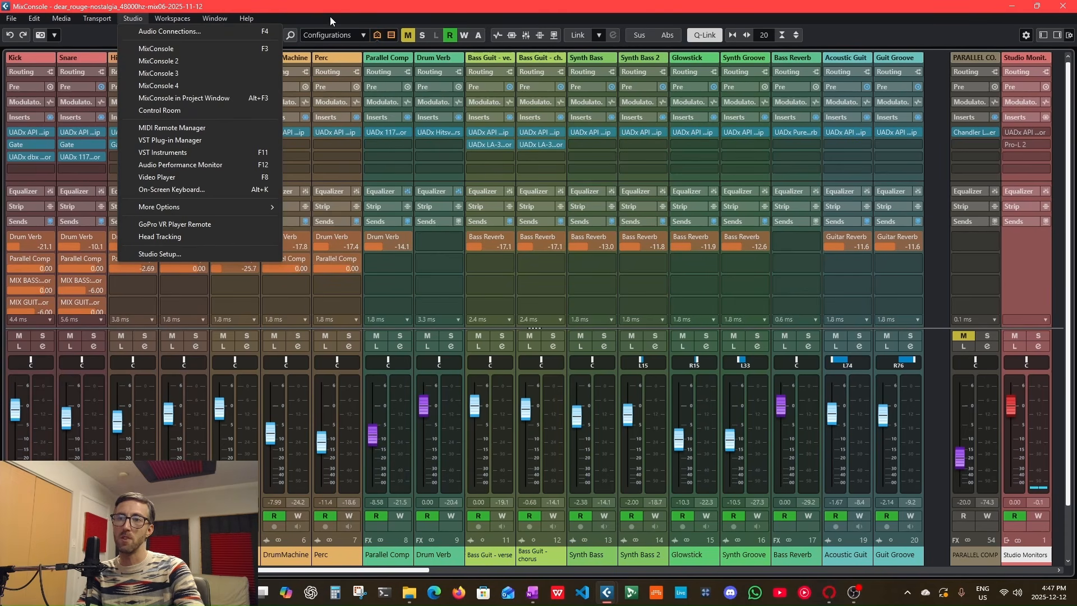
{"action": "left_click", "coordinate": [140, 17]}
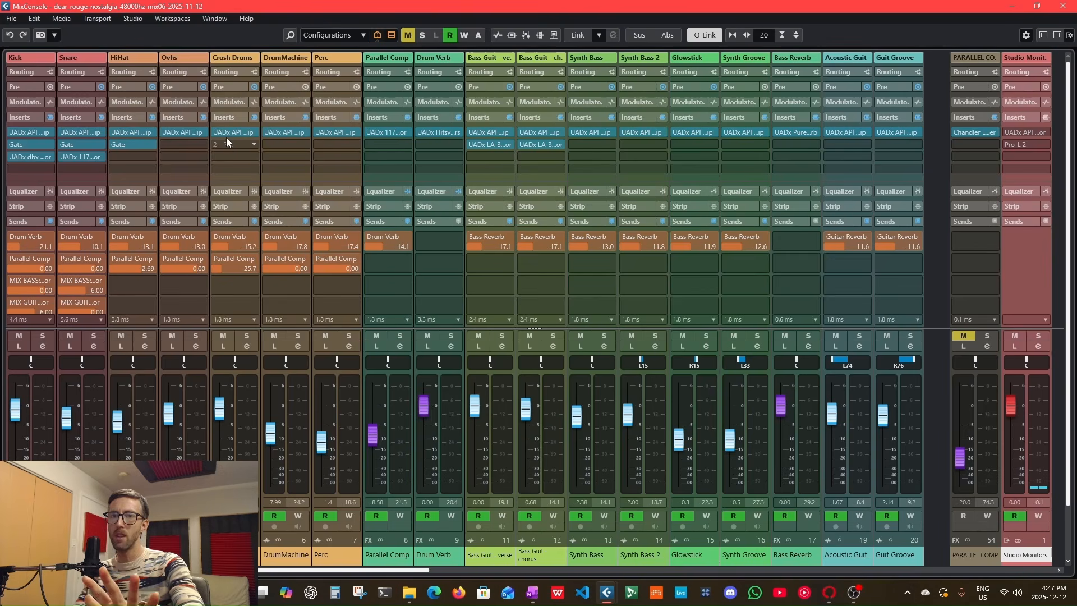
{"action": "key", "text": "F3"}
{"action": "key", "text": "F3"}
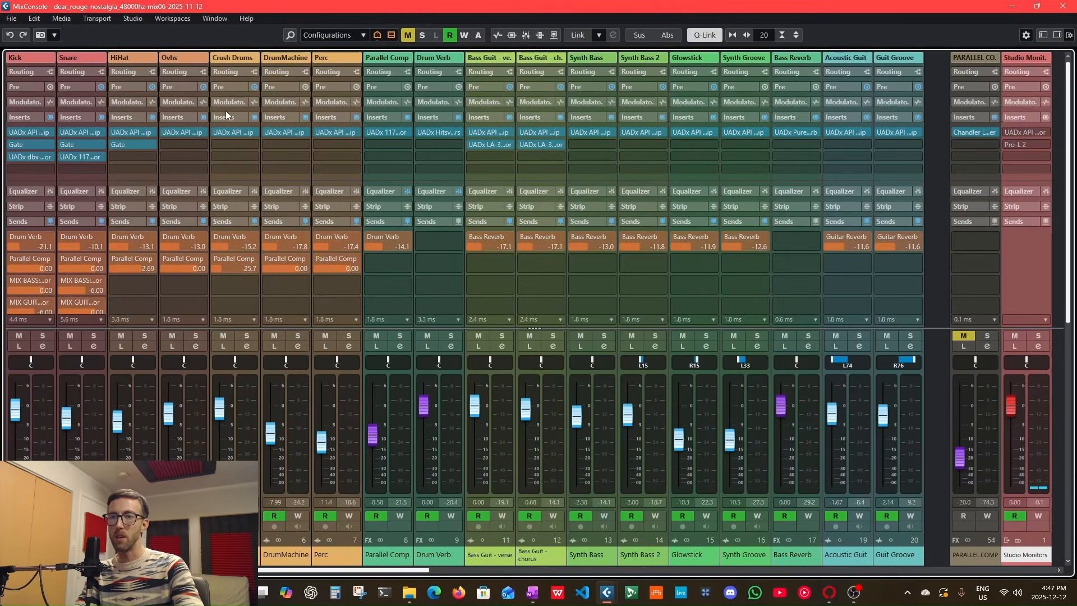
{"action": "key", "text": "F3"}
{"action": "double_click", "coordinate": [289, 61]}
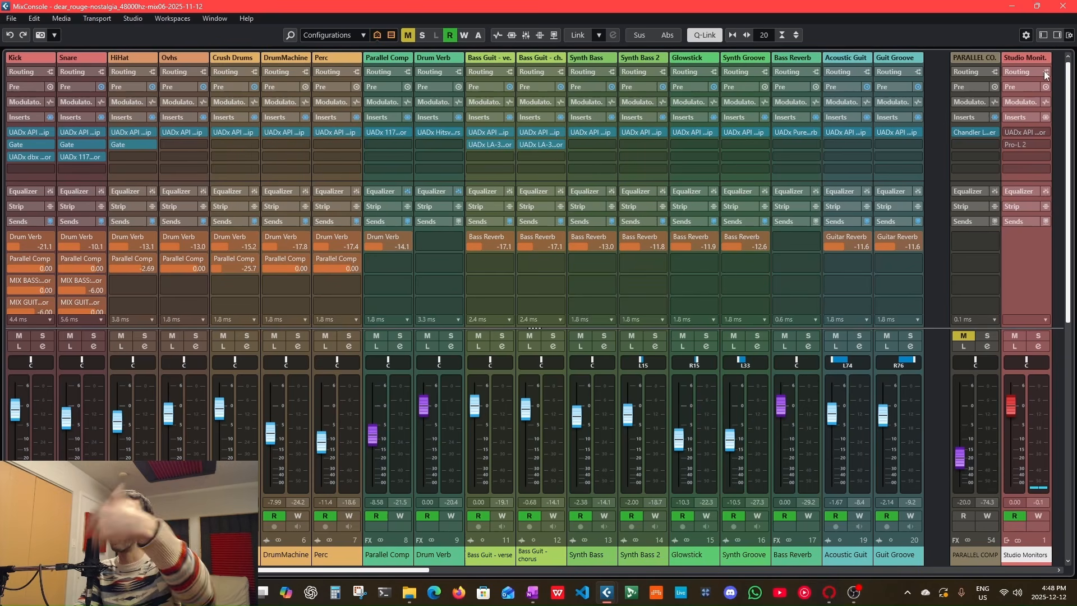
Step: Set the mixer's window layout to show the left zone, right zone and channel overview
{"action": "left_click", "coordinate": [1069, 35]}
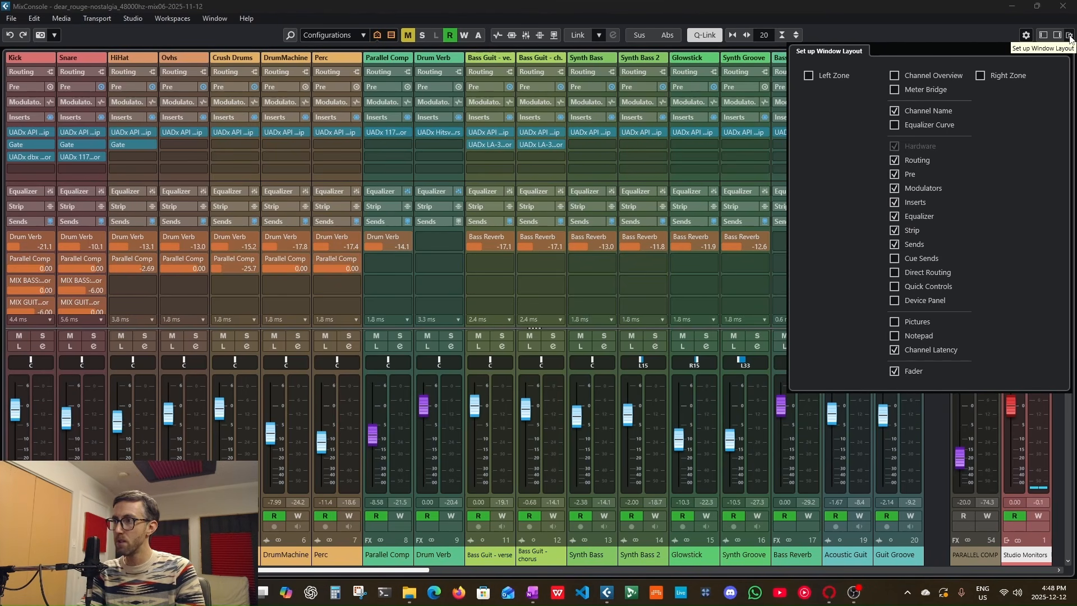
{"action": "left_click", "coordinate": [844, 72]}
{"action": "left_click", "coordinate": [982, 75]}
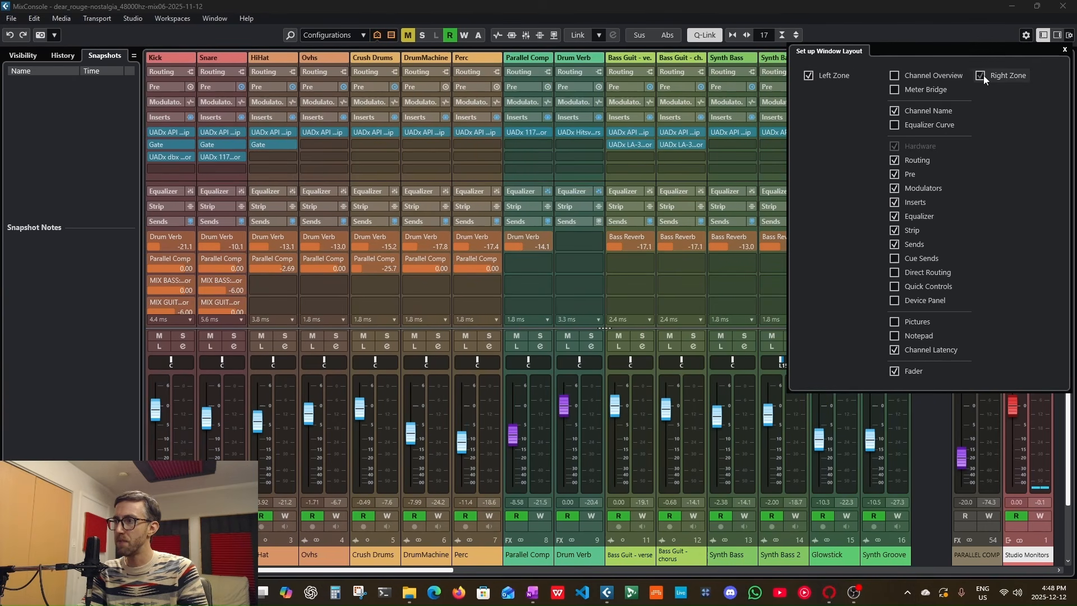
{"action": "left_click", "coordinate": [954, 76]}
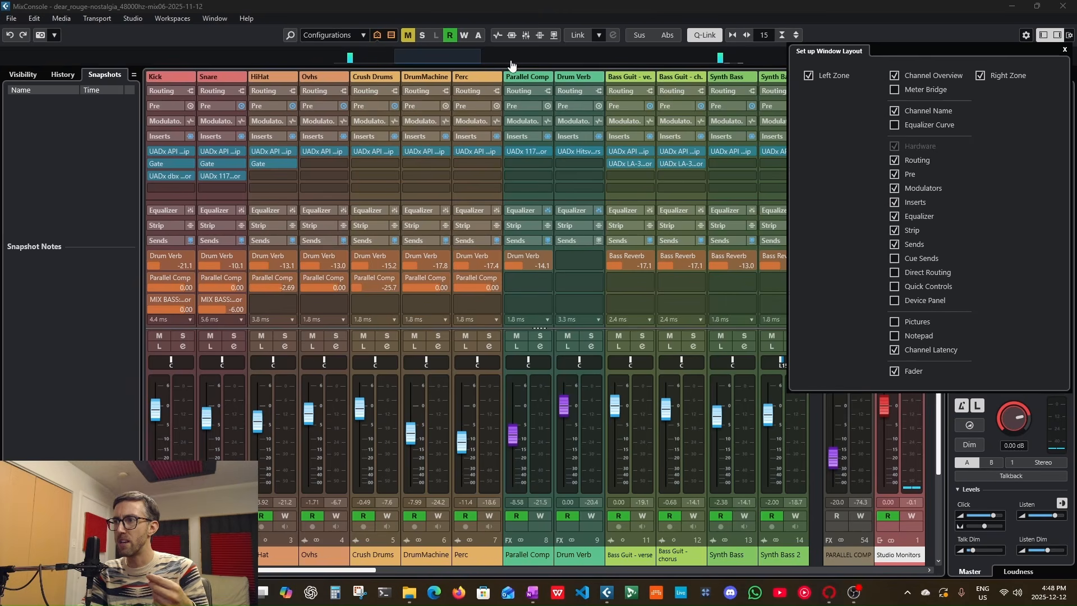
Step: Jump to the lead vocal and vocal effect channels through the channel overview
{"action": "left_click", "coordinate": [470, 63]}
{"action": "left_click_drag", "start_coordinate": [425, 62], "coordinate": [342, 64]}
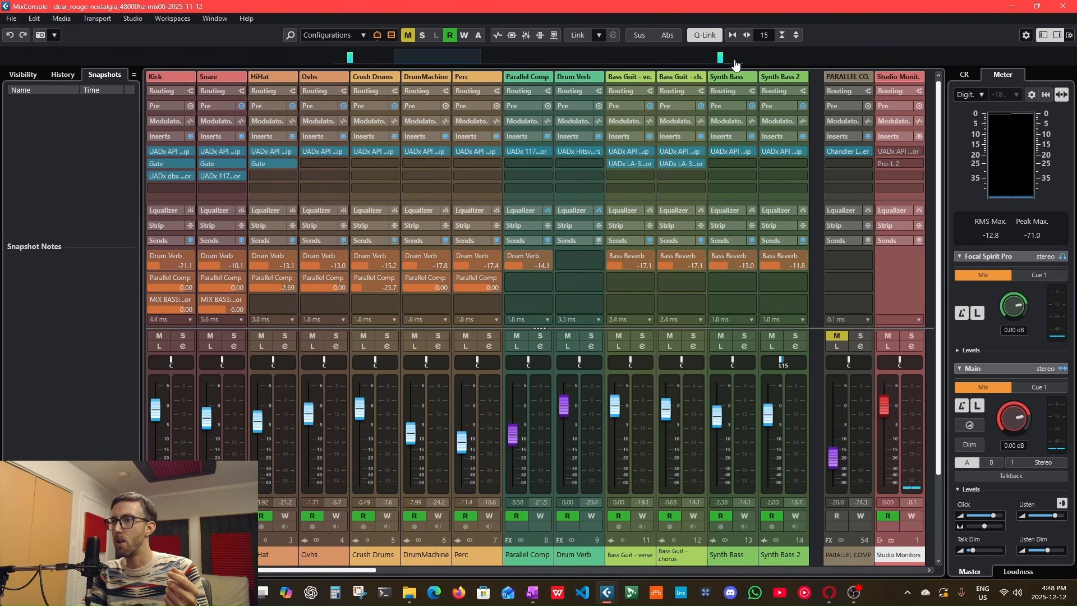
{"action": "left_click", "coordinate": [594, 59]}
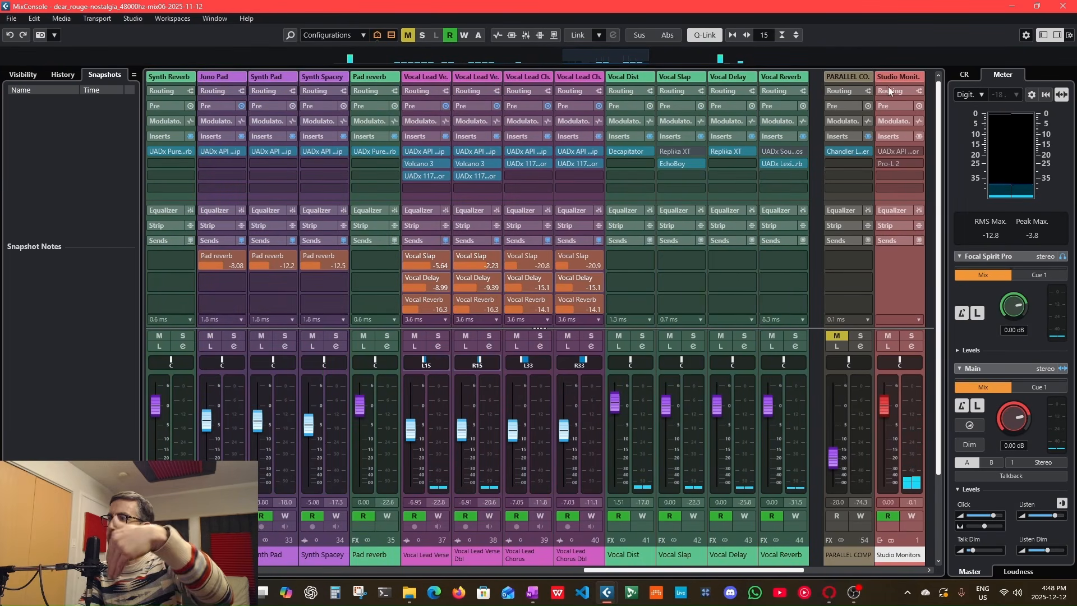
Step: Add the meter bridge and equalizer curve to the mixer's window layout
{"action": "left_click", "coordinate": [1068, 35]}
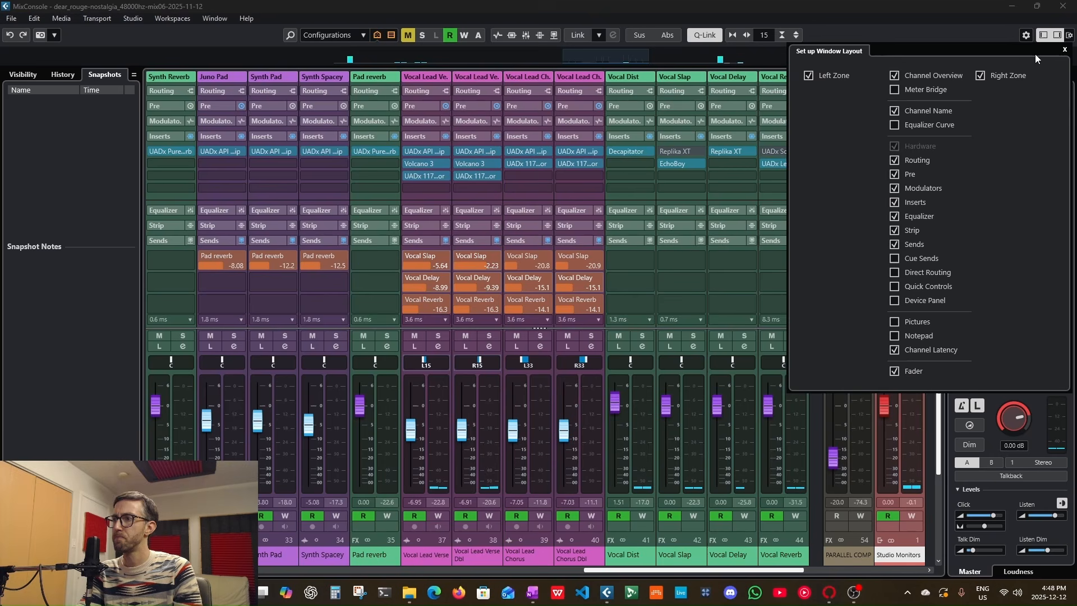
{"action": "left_click", "coordinate": [926, 89]}
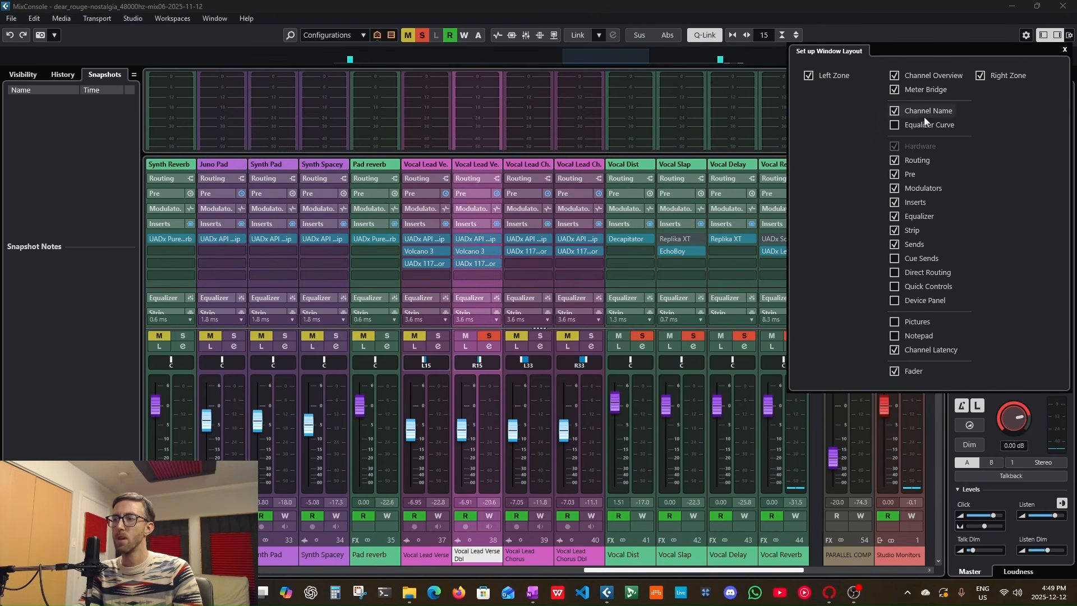
{"action": "left_click", "coordinate": [929, 129]}
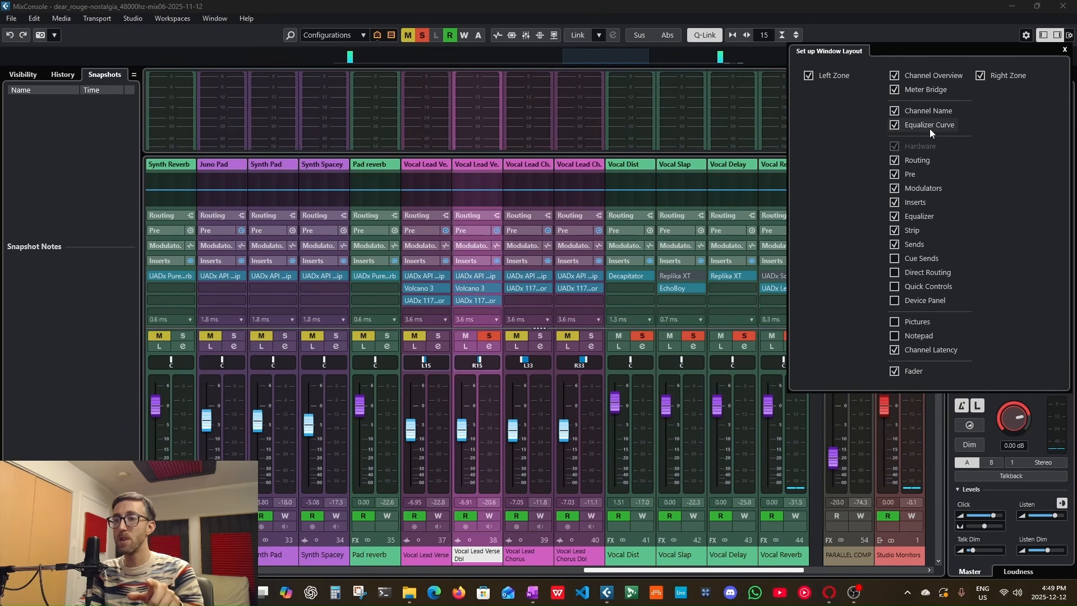
Step: Boost the Vocal Lead Verse channel's EQ by about 7.1 dB at 214 Hz and 4.7 dB at 858 Hz, and close its settings
{"action": "left_click", "coordinate": [442, 348]}
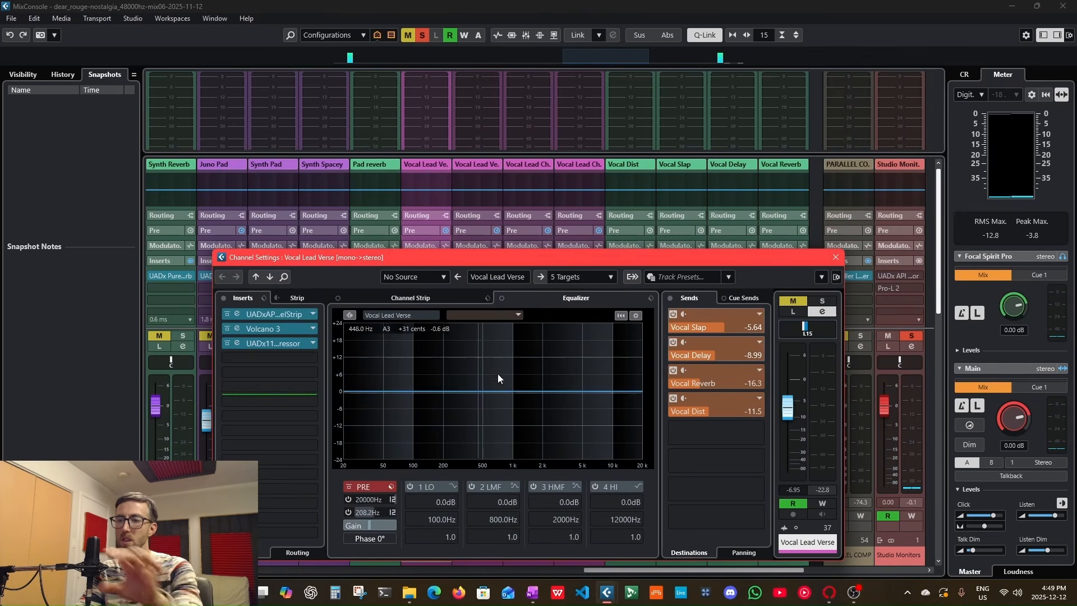
{"action": "left_click_drag", "start_coordinate": [529, 262], "coordinate": [459, 231]}
{"action": "left_click_drag", "start_coordinate": [466, 363], "coordinate": [397, 343]}
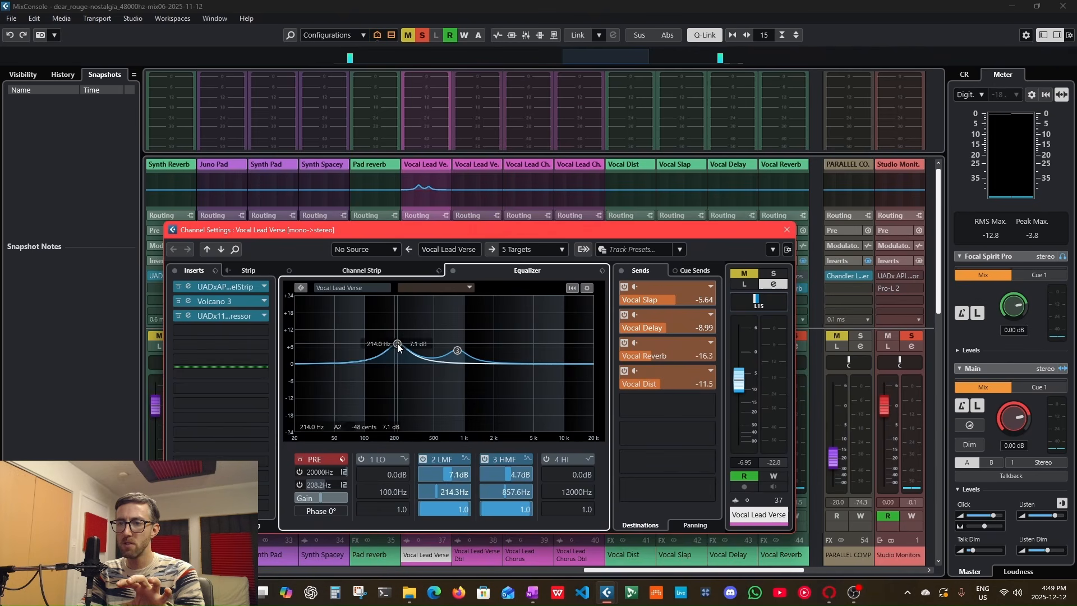
{"action": "left_click", "coordinate": [429, 200]}
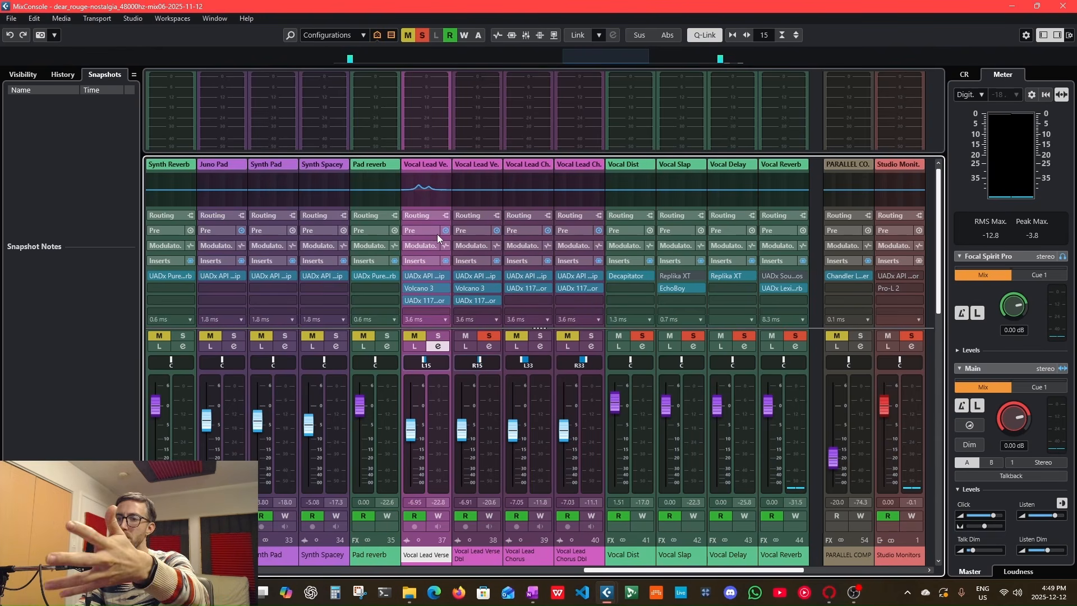
Step: Collapse the Equalizer rack on the mixer channels
{"action": "scroll", "coordinate": [425, 248], "scroll_direction": "down", "scroll_amount": 1}
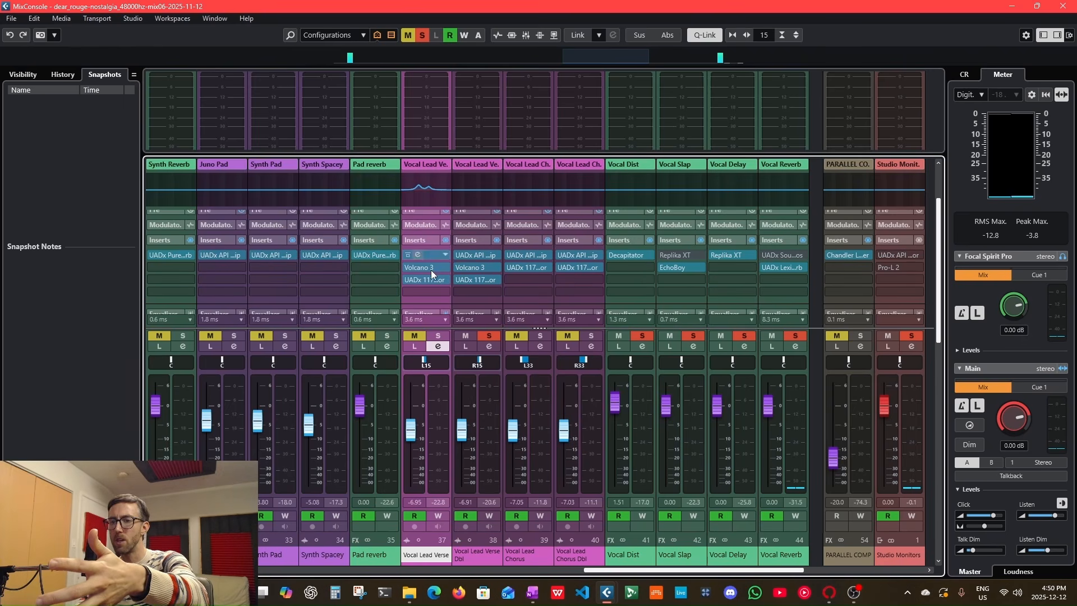
{"action": "scroll", "coordinate": [435, 296], "scroll_direction": "down", "scroll_amount": 5}
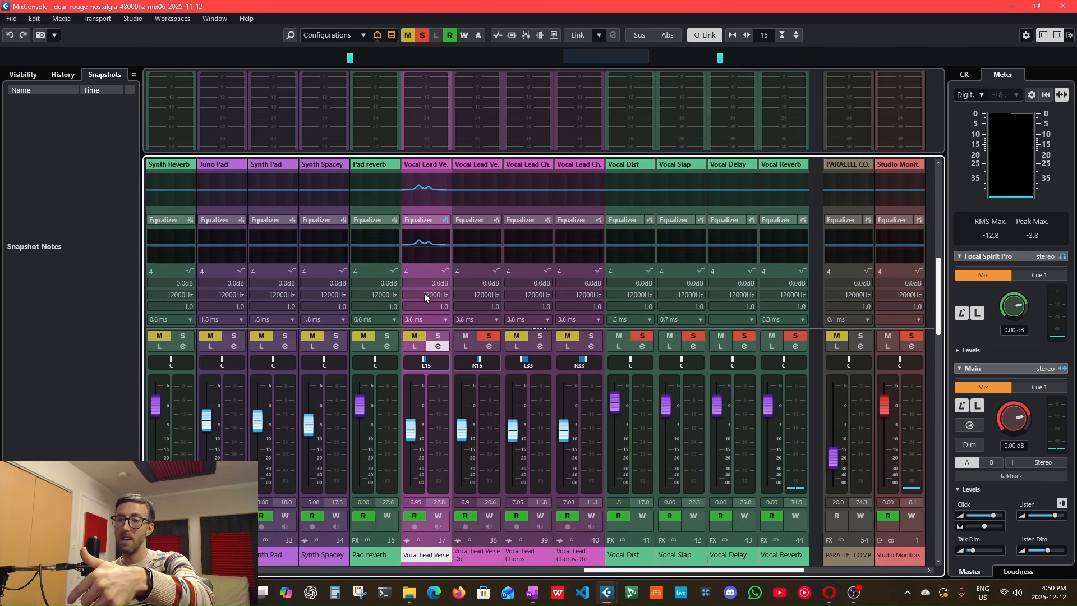
{"action": "left_click", "coordinate": [421, 218]}
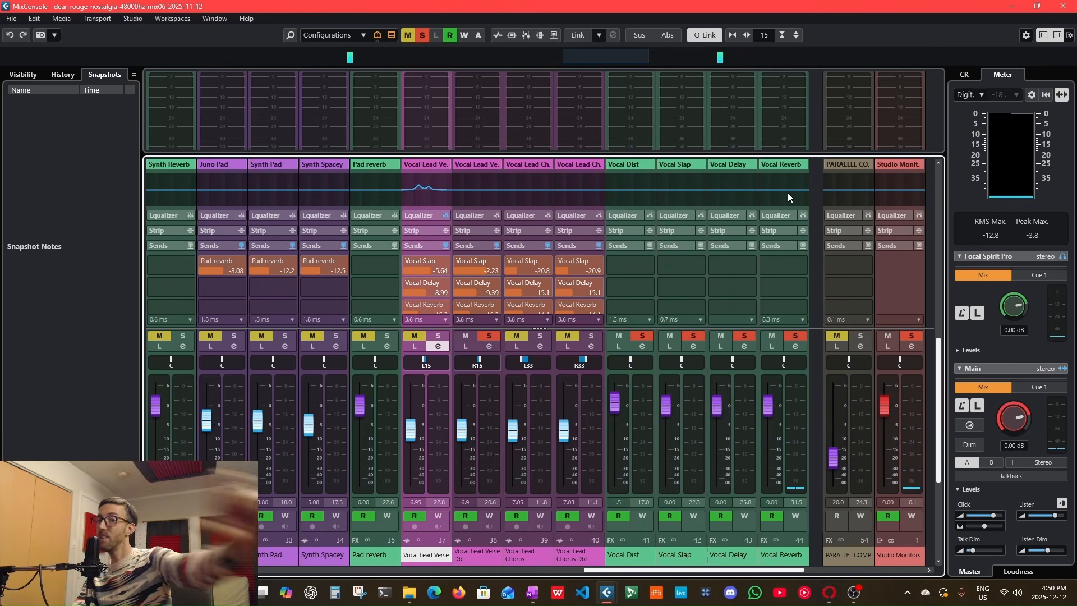
Step: Move the Vocal Lead Verse channel's low-mid EQ band toward a higher frequency and lower gain through its equalizer curve
{"action": "left_click", "coordinate": [411, 197]}
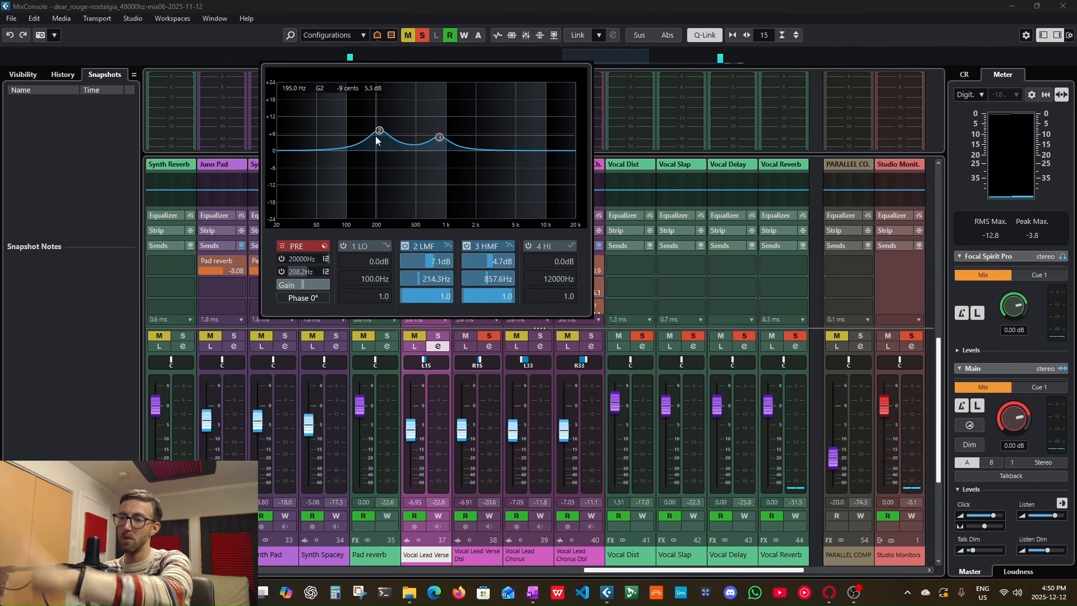
{"action": "left_click_drag", "start_coordinate": [380, 131], "coordinate": [402, 142]}
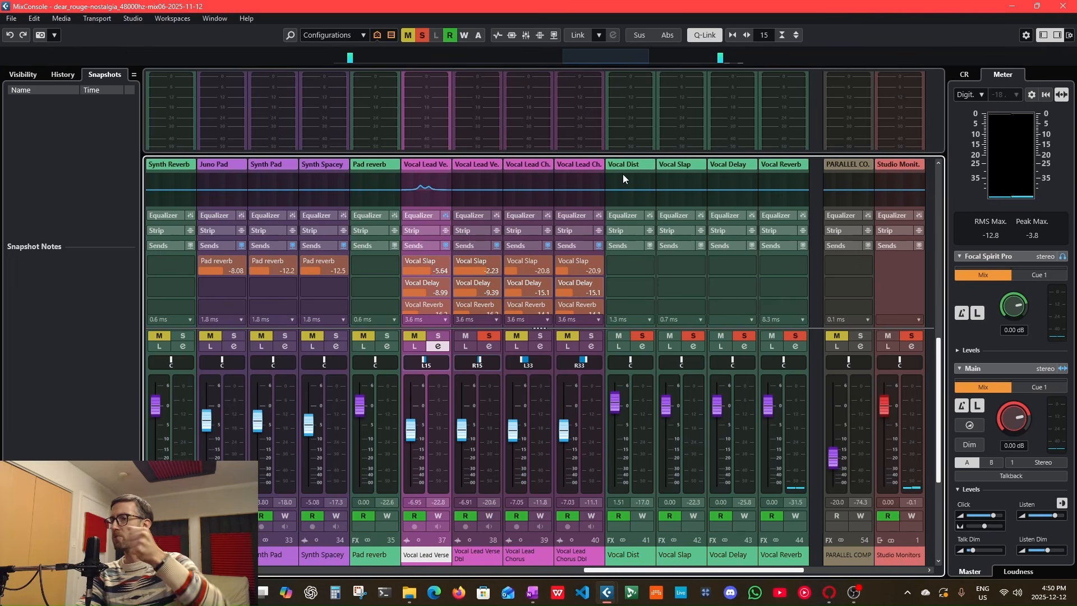
{"action": "left_click", "coordinate": [441, 197]}
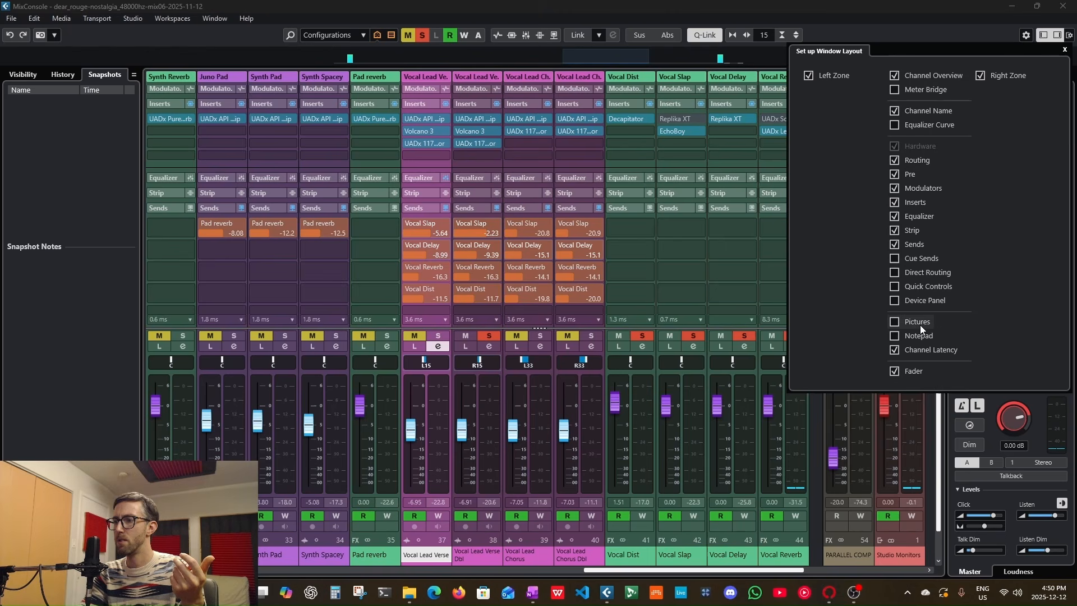
Step: Show the channel notepads in the window layout, and enter and erase the test note "asdf" on the Vocal Lead Verse Dbl channel
{"action": "left_click", "coordinate": [922, 336]}
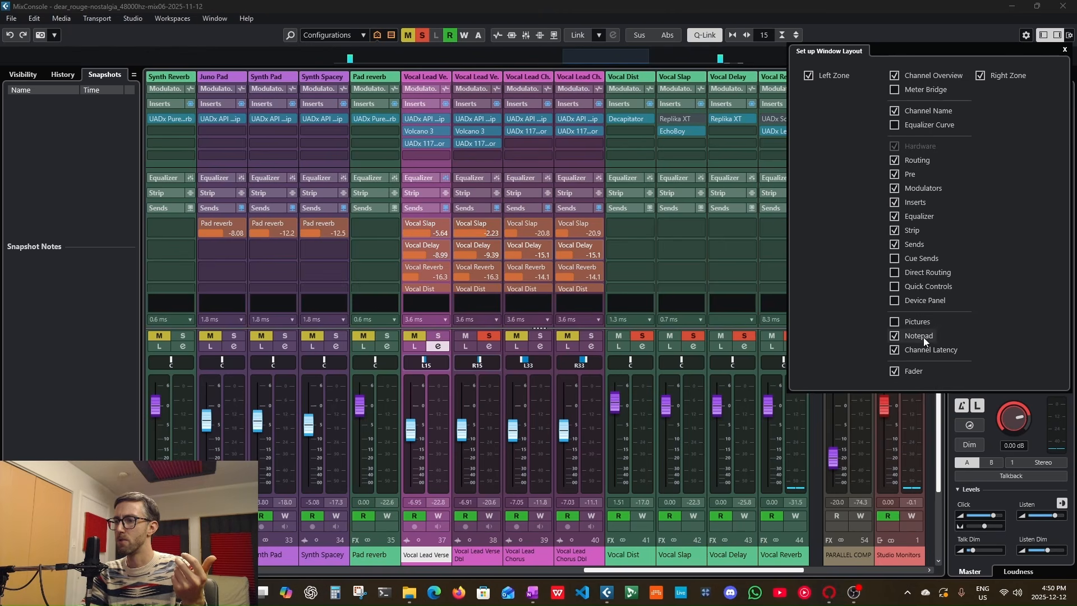
{"action": "left_click", "coordinate": [483, 303]}
{"action": "type", "text": "asdf"}
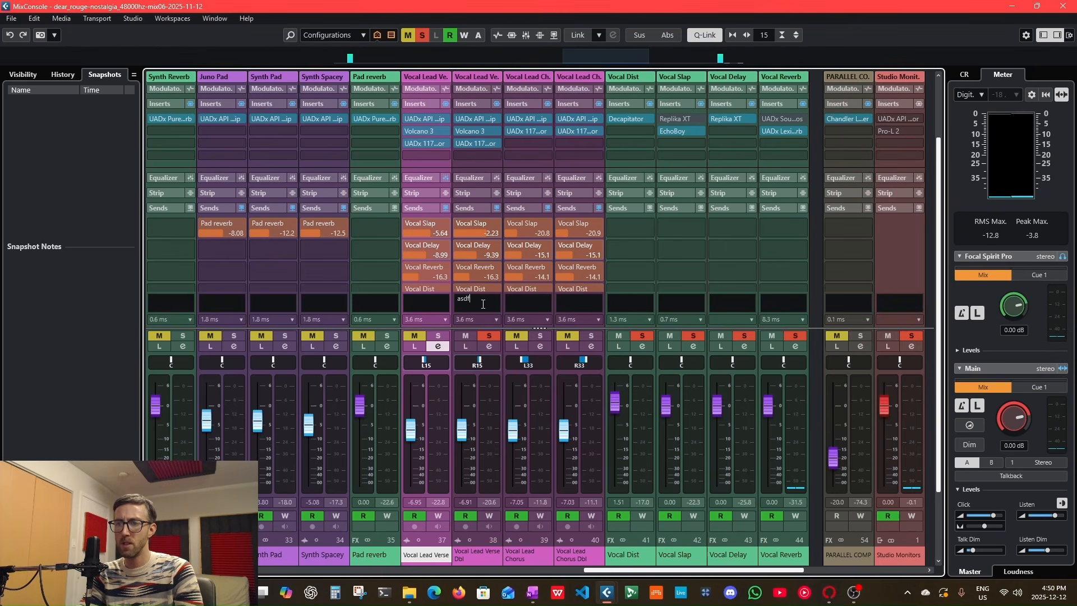
{"action": "left_click_drag", "start_coordinate": [483, 304], "coordinate": [423, 300]}
{"action": "key", "text": "BackSpace"}
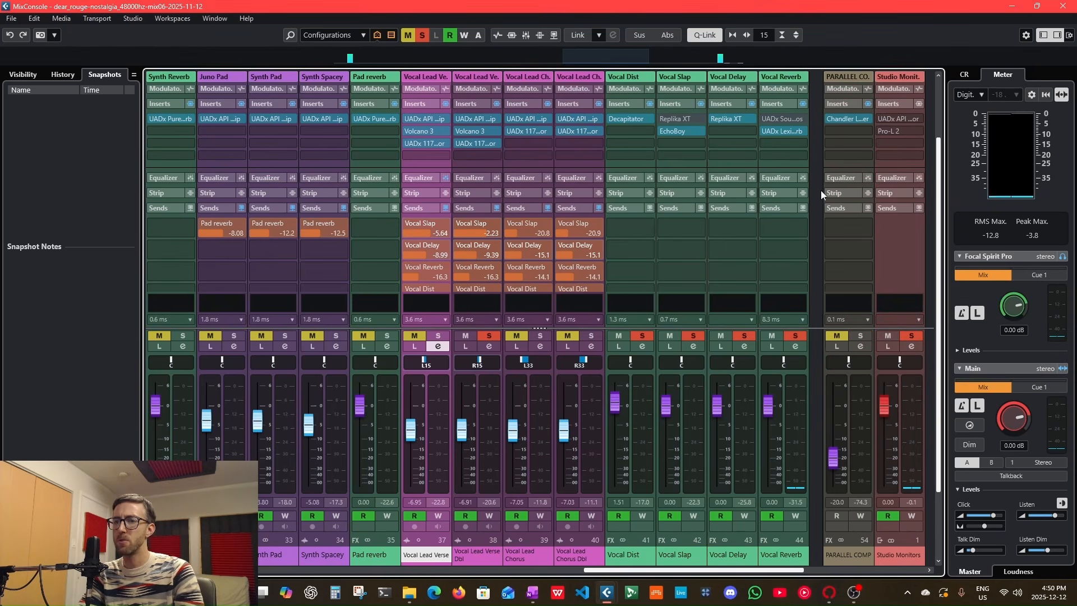
Step: Hide and show again the Routing, Pre, Modulators and Inserts racks in the window layout settings
{"action": "left_click", "coordinate": [1069, 34]}
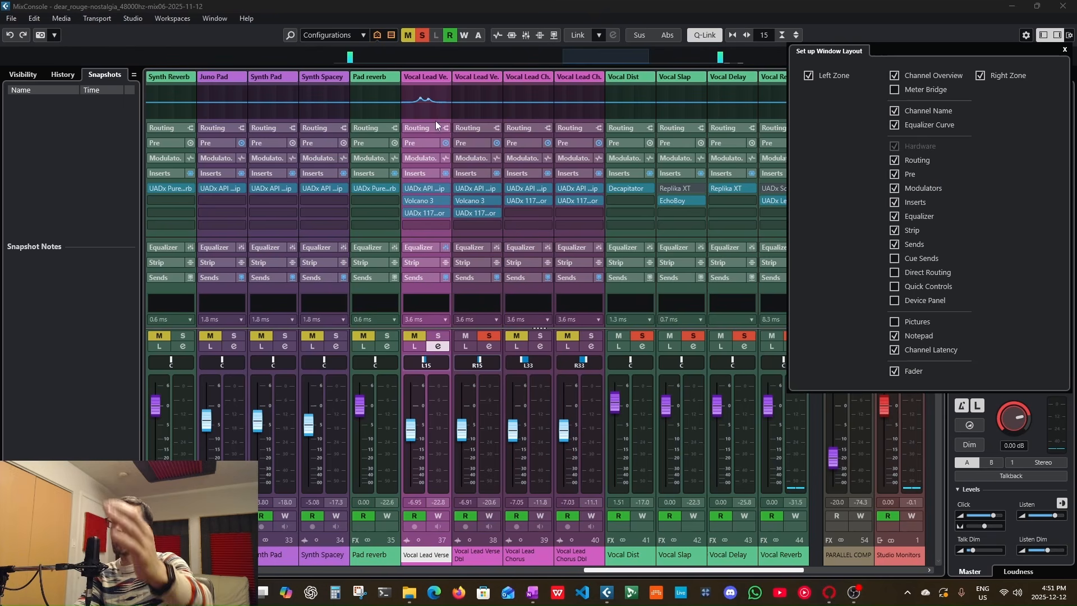
{"action": "left_click", "coordinate": [919, 159]}
{"action": "left_click", "coordinate": [919, 160]}
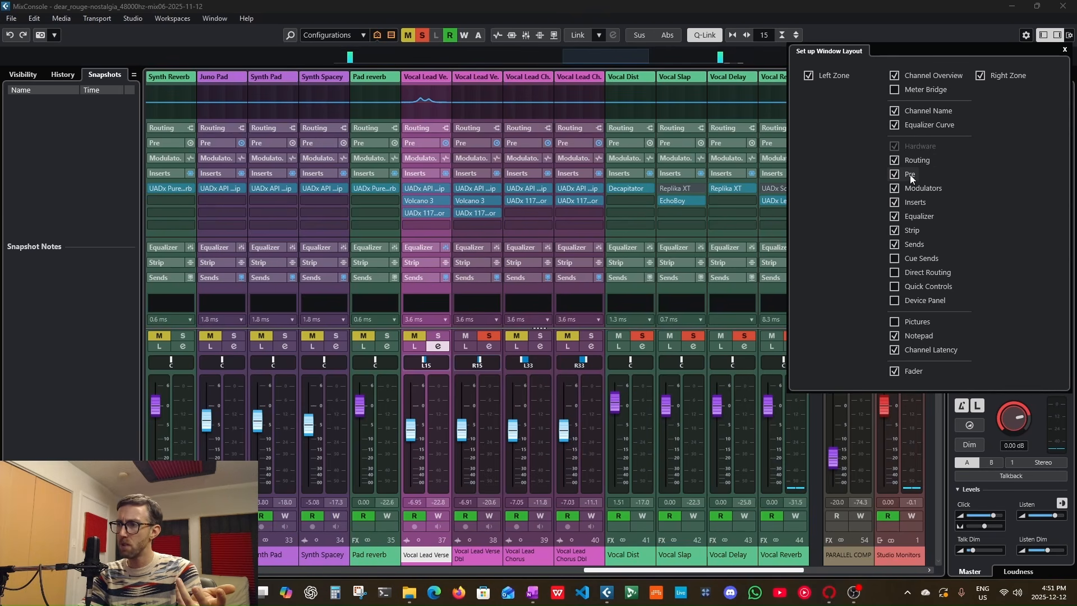
{"action": "left_click", "coordinate": [907, 175]}
{"action": "left_click", "coordinate": [907, 175]}
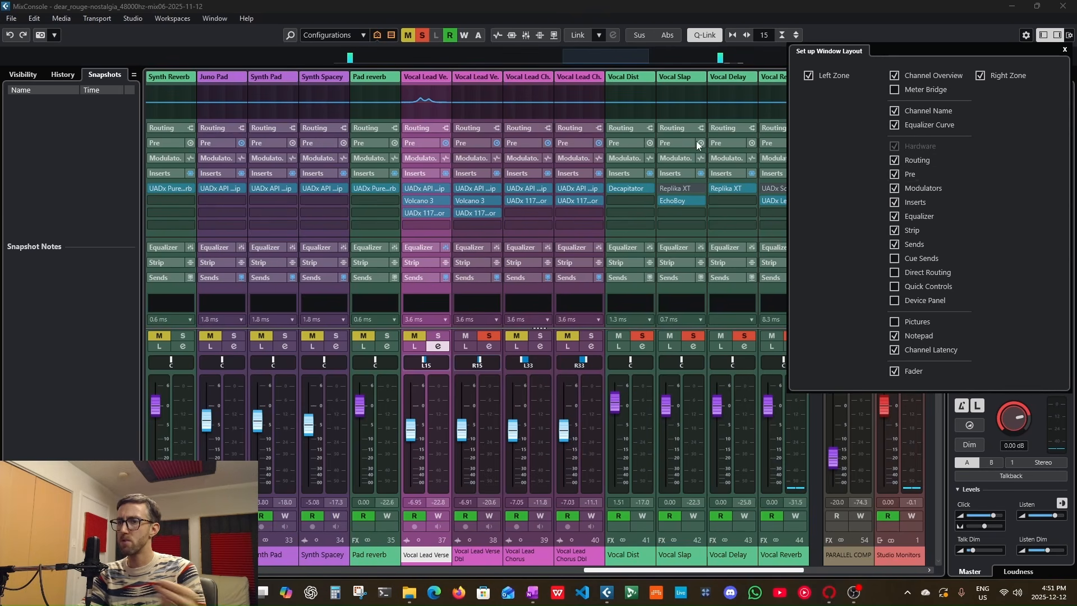
{"action": "left_click", "coordinate": [910, 187]}
{"action": "left_click", "coordinate": [910, 187]}
{"action": "left_click", "coordinate": [921, 201]}
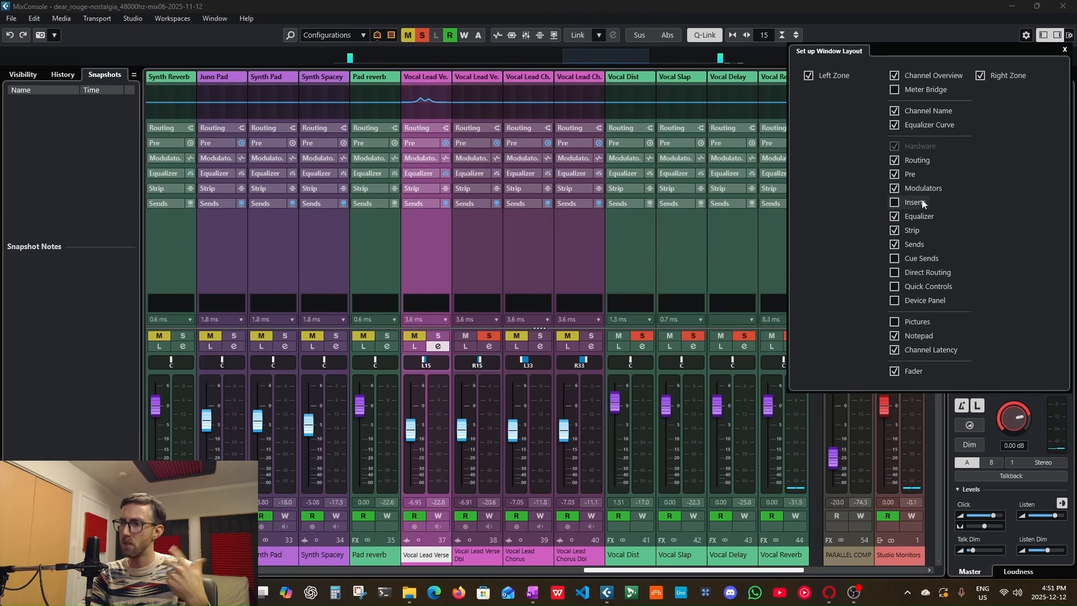
{"action": "left_click", "coordinate": [921, 201]}
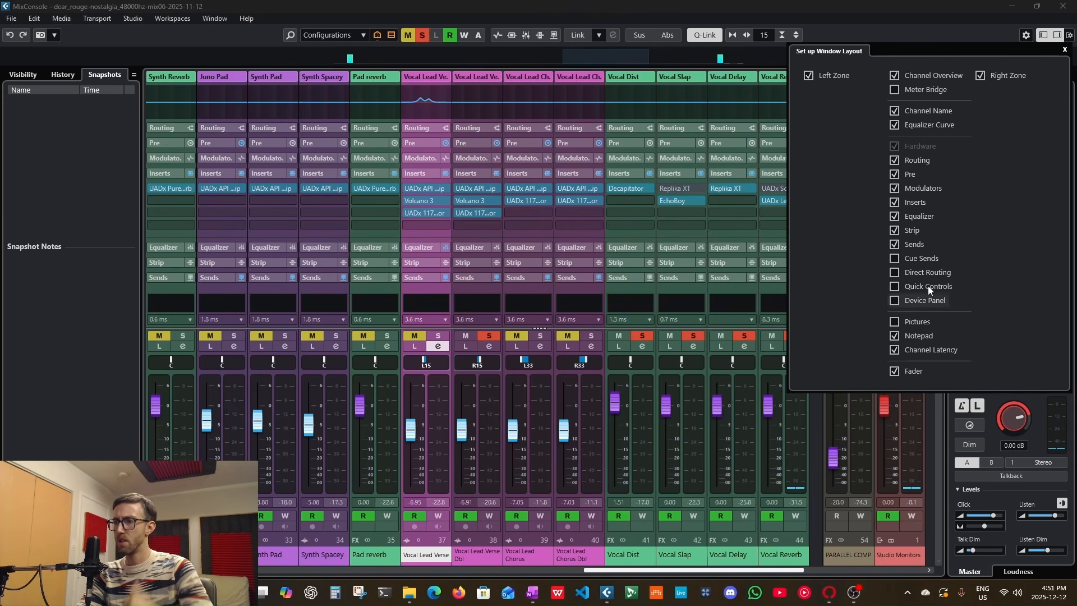
Step: Try adding the Cue Sends, Direct Routing, Quick Controls and Device Panel racks to the window layout, and hide them again
{"action": "left_click", "coordinate": [916, 260]}
{"action": "left_click", "coordinate": [918, 271]}
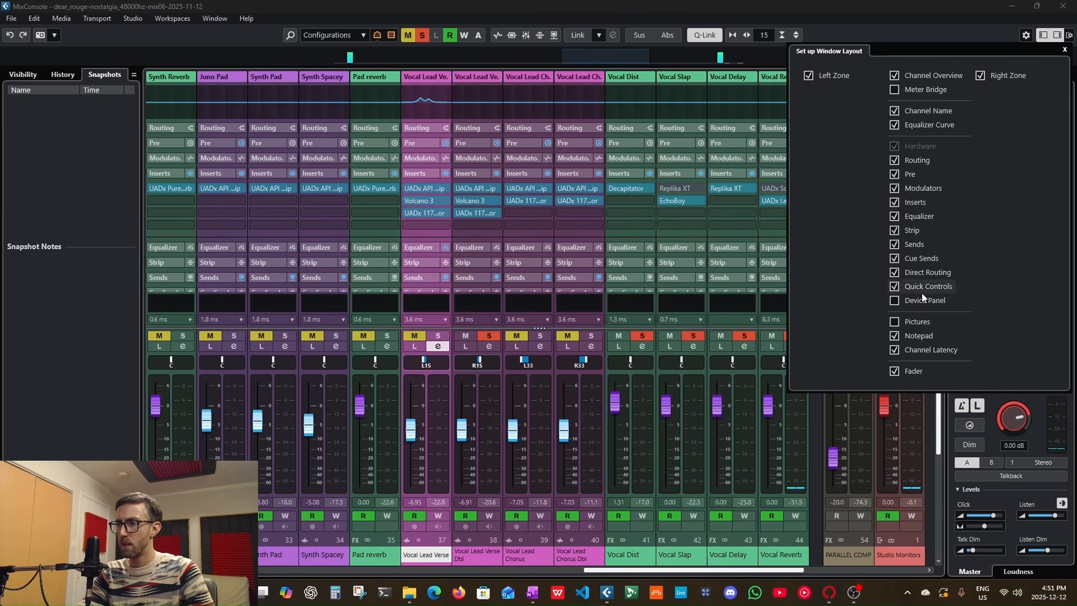
{"action": "left_click", "coordinate": [924, 300]}
{"action": "left_click", "coordinate": [923, 286]}
{"action": "scroll", "coordinate": [586, 184], "scroll_direction": "down", "scroll_amount": 3}
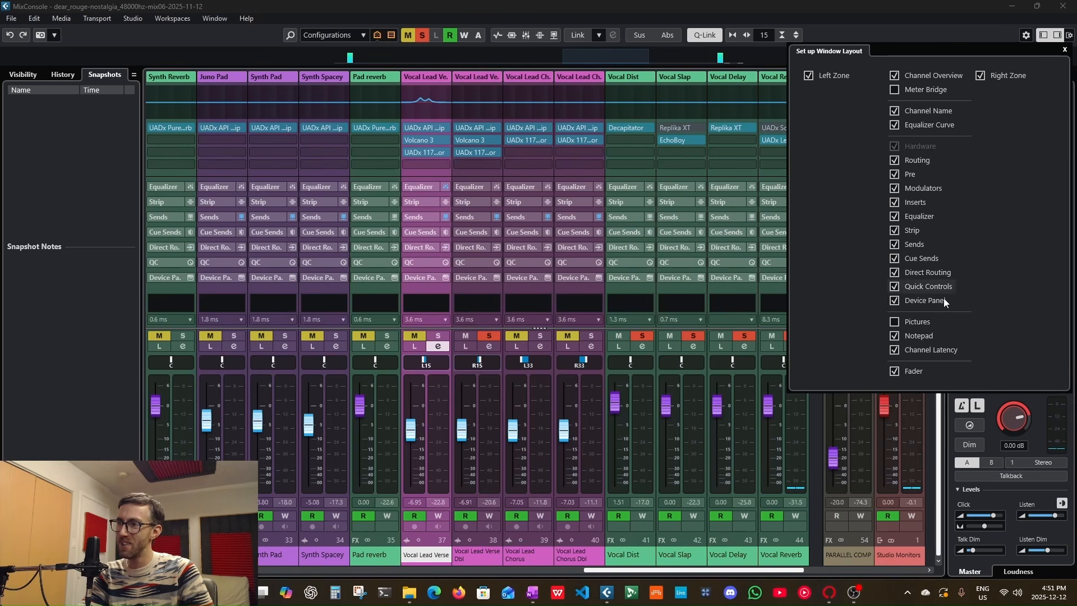
{"action": "left_click", "coordinate": [924, 299]}
{"action": "left_click", "coordinate": [923, 286]}
{"action": "left_click", "coordinate": [919, 271]}
{"action": "left_click", "coordinate": [919, 259]}
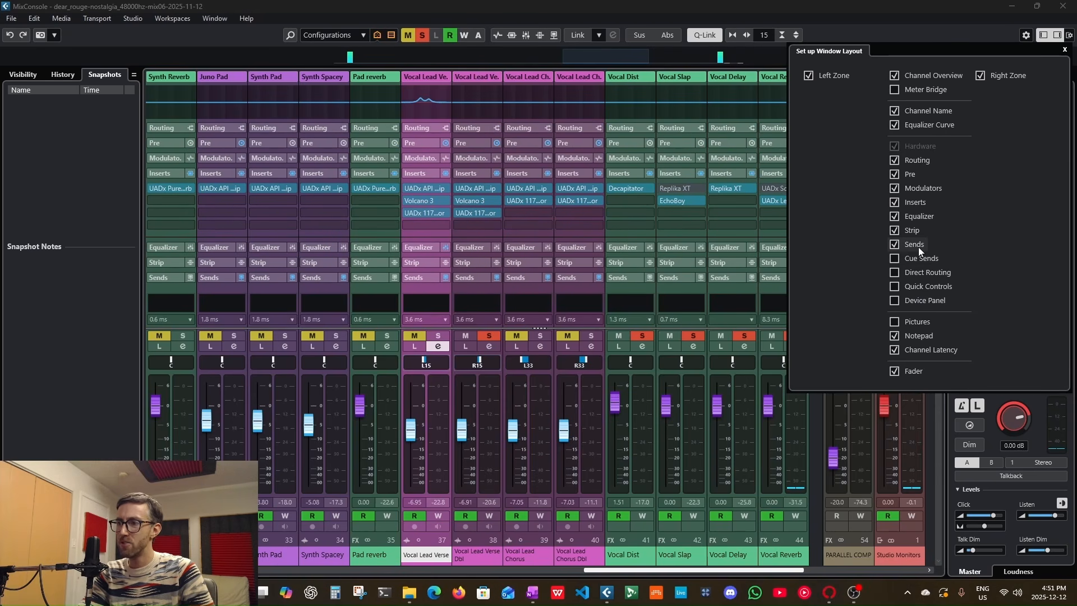
Step: Add channel pictures to the window layout, switch the fader section off and on, and close the layout settings
{"action": "left_click", "coordinate": [917, 321]}
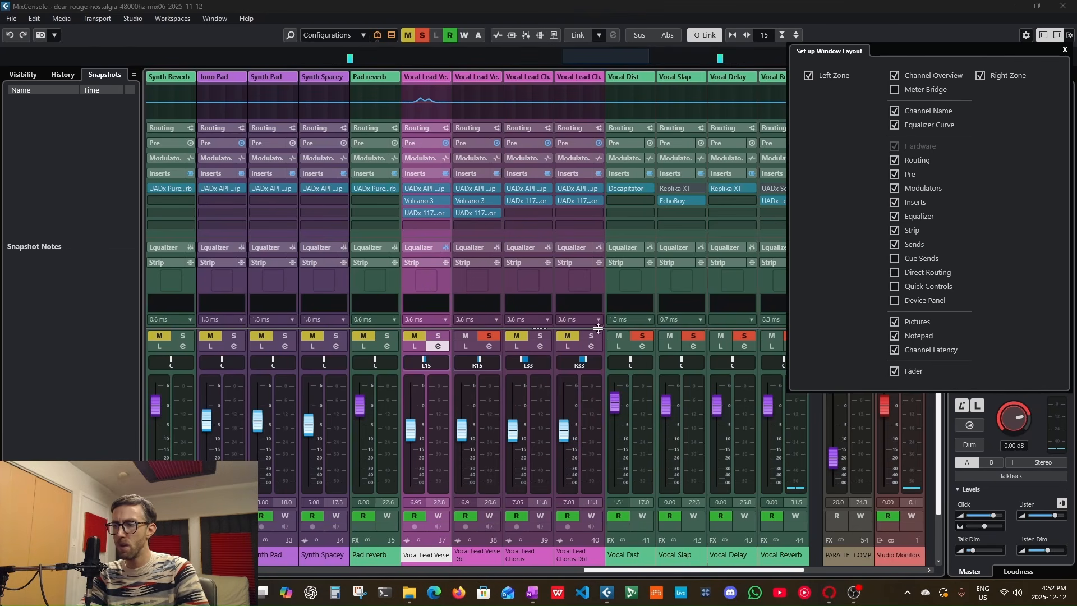
{"action": "mouse_move", "coordinate": [435, 188]}
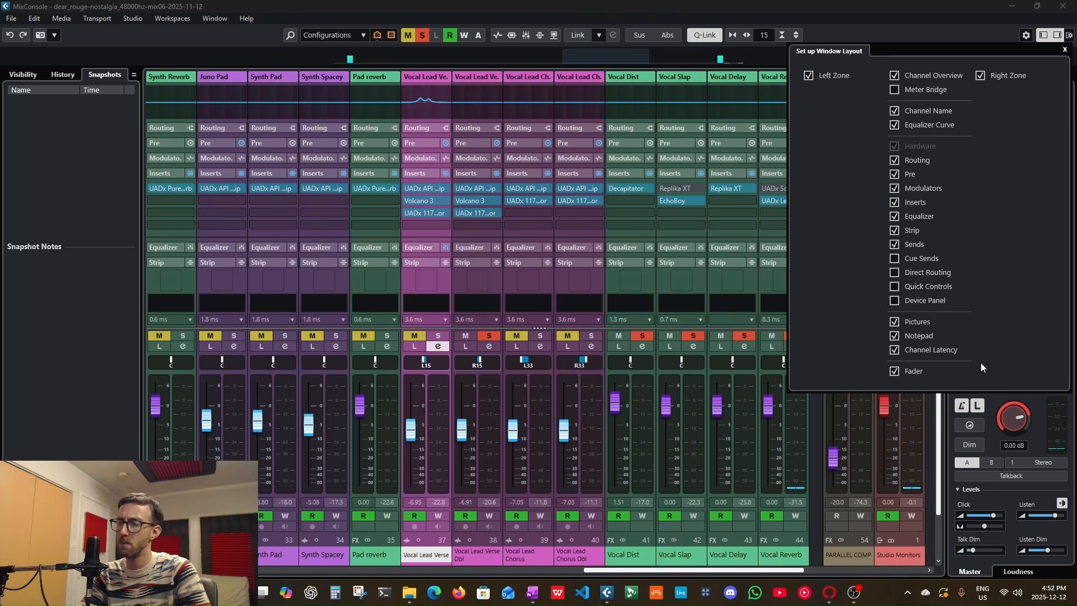
{"action": "left_click", "coordinate": [910, 372]}
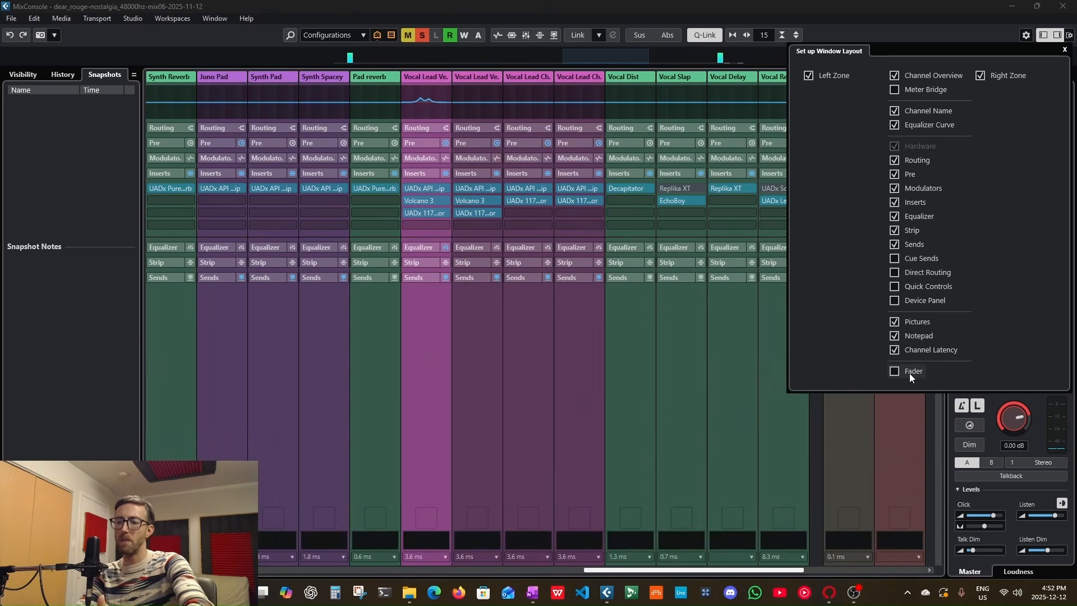
{"action": "left_click", "coordinate": [909, 372]}
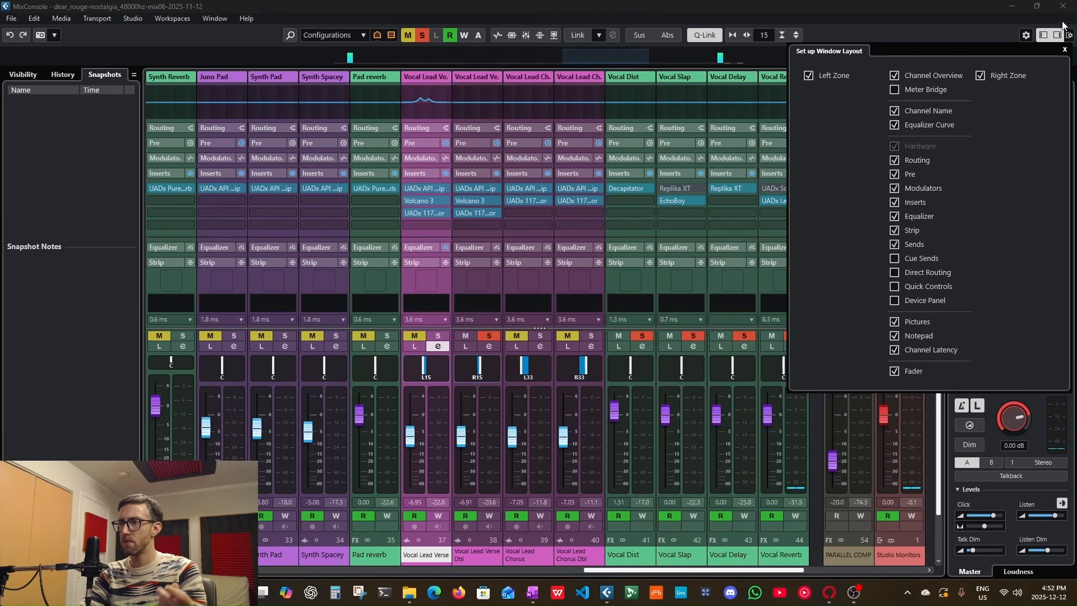
{"action": "left_click", "coordinate": [1065, 49]}
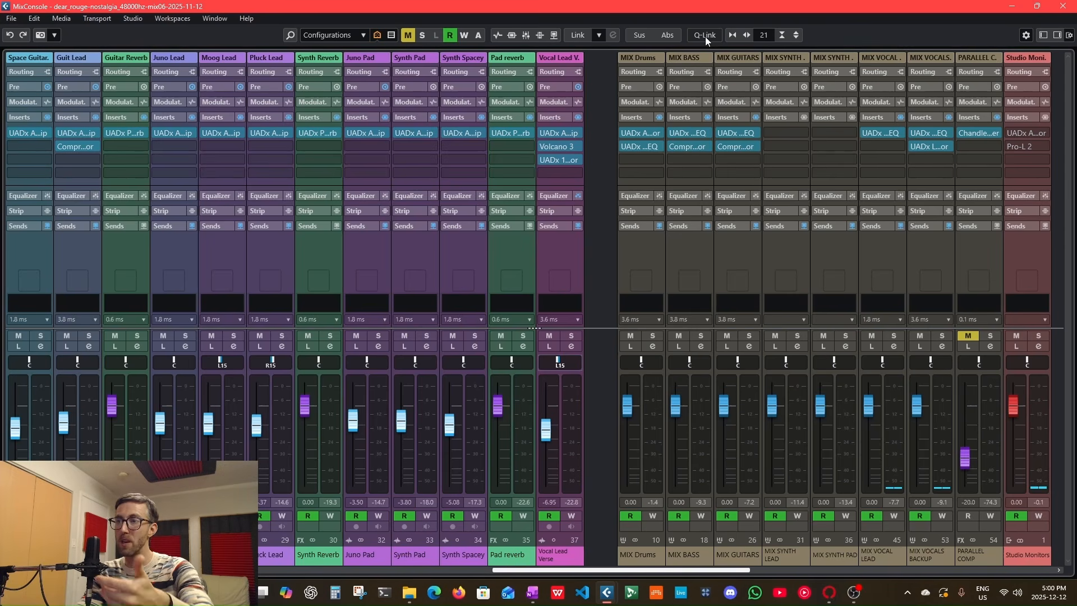
Step: Select the Juno Lead and Moog Lead channels together and open the Moog Lead's UADx API Vision Channel Strip insert
{"action": "left_click", "coordinate": [224, 555]}
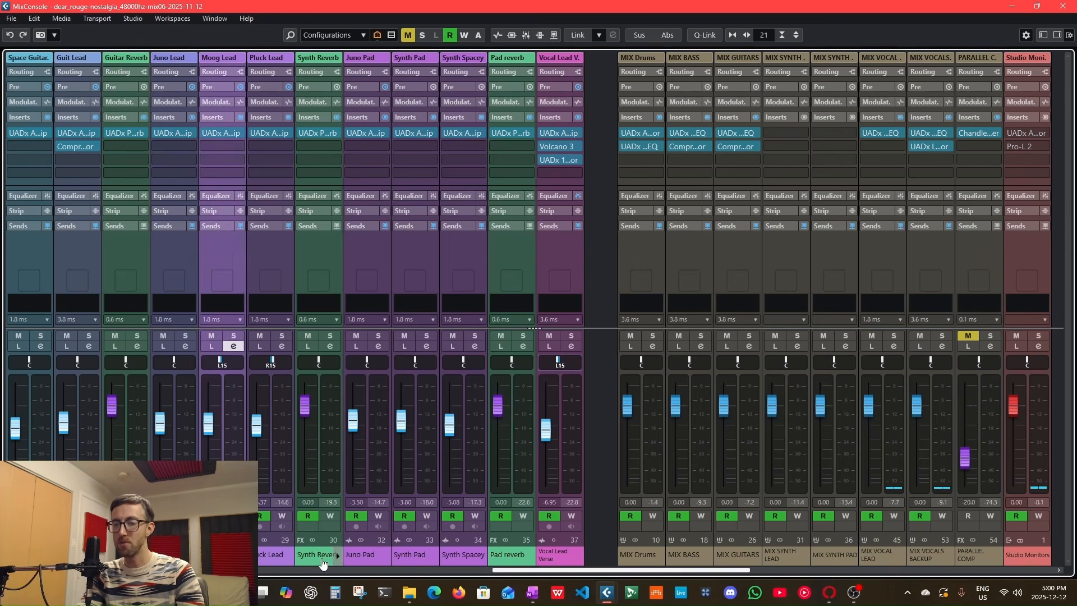
{"action": "left_click", "coordinate": [323, 558], "text": "shift"}
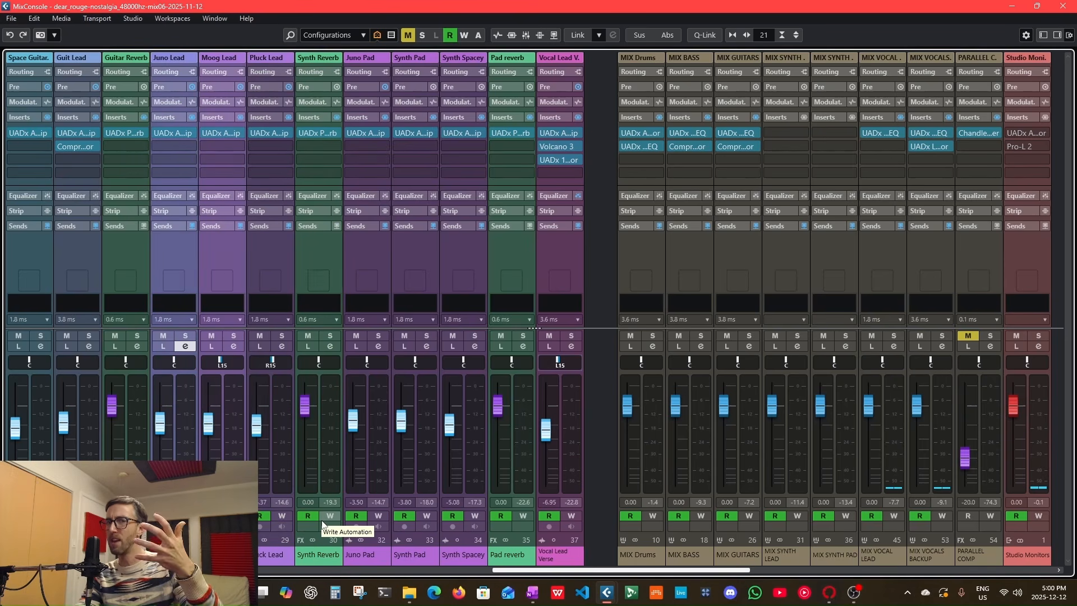
{"action": "left_click", "coordinate": [226, 134]}
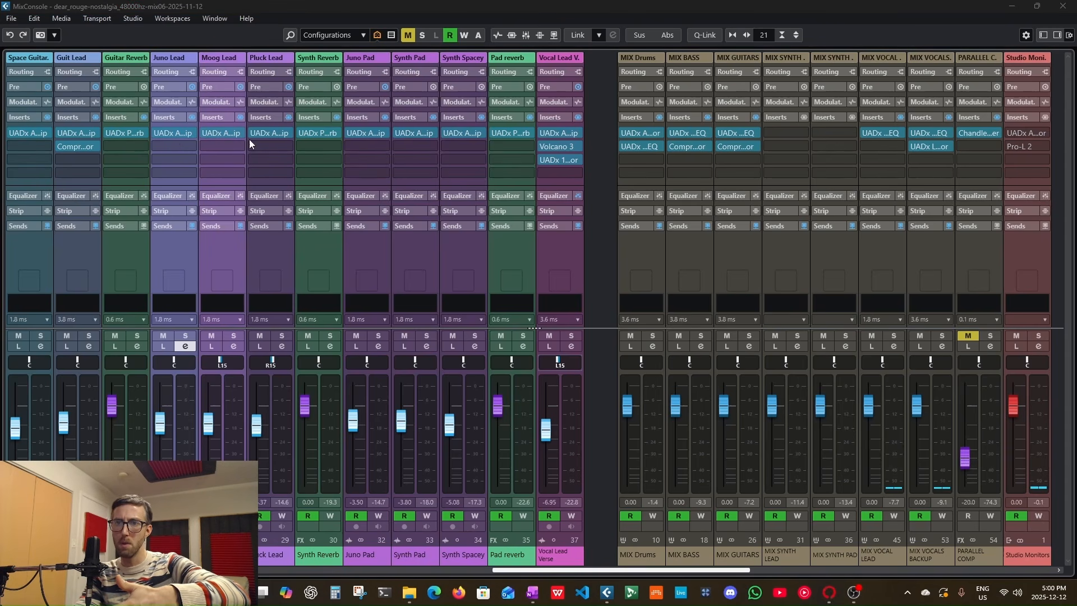
{"action": "left_click", "coordinate": [223, 134]}
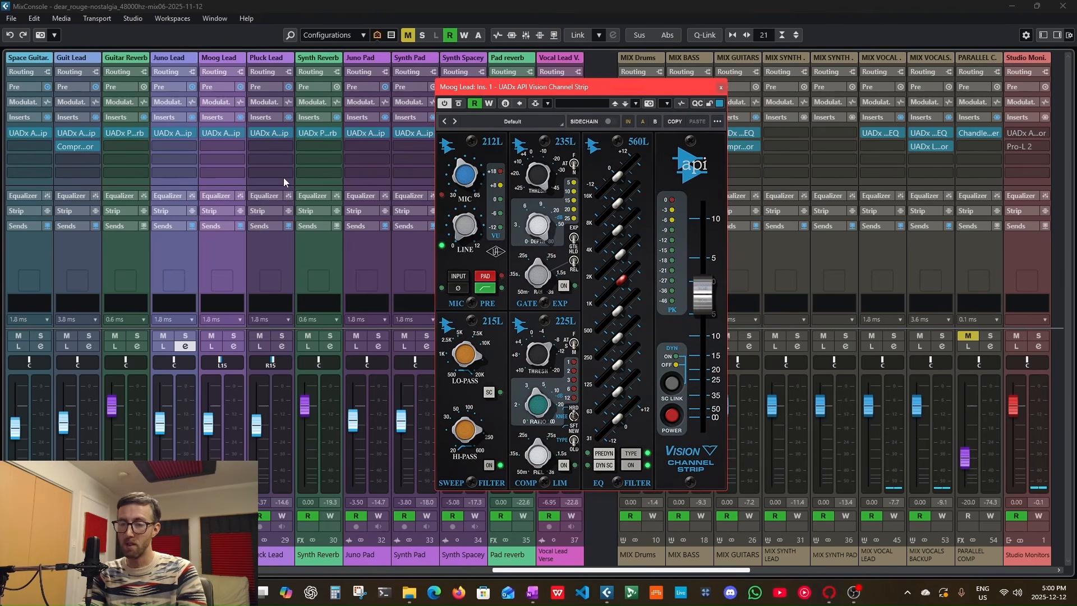
Step: Activate Q-Link for the selected channels, try temporarily suspending the link, and close the Moog Lead channel strip plug-in
{"action": "left_click", "coordinate": [705, 35]}
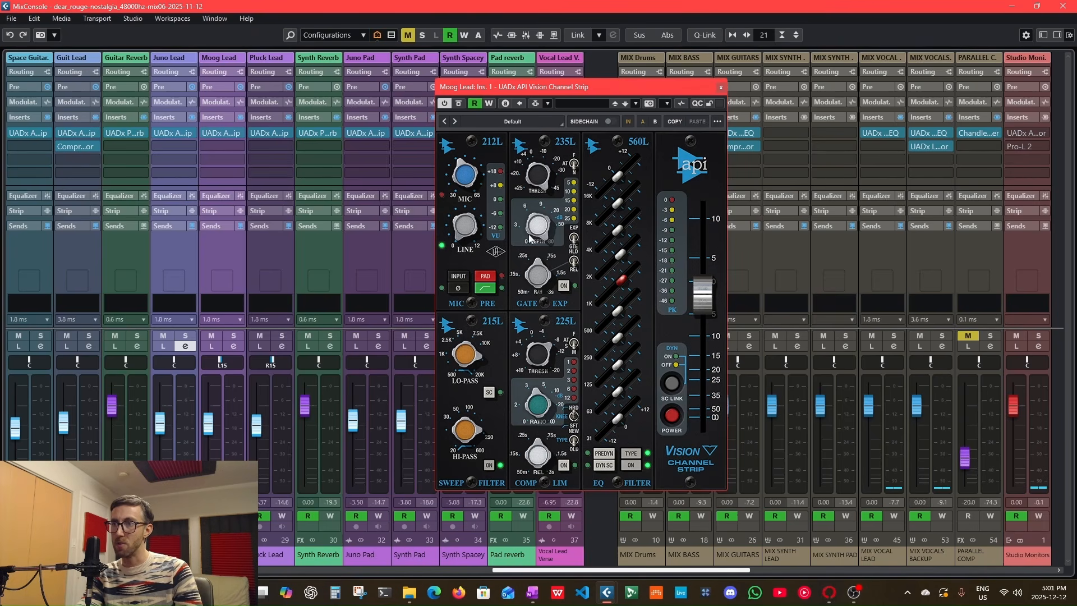
{"action": "key", "text": "alt"}
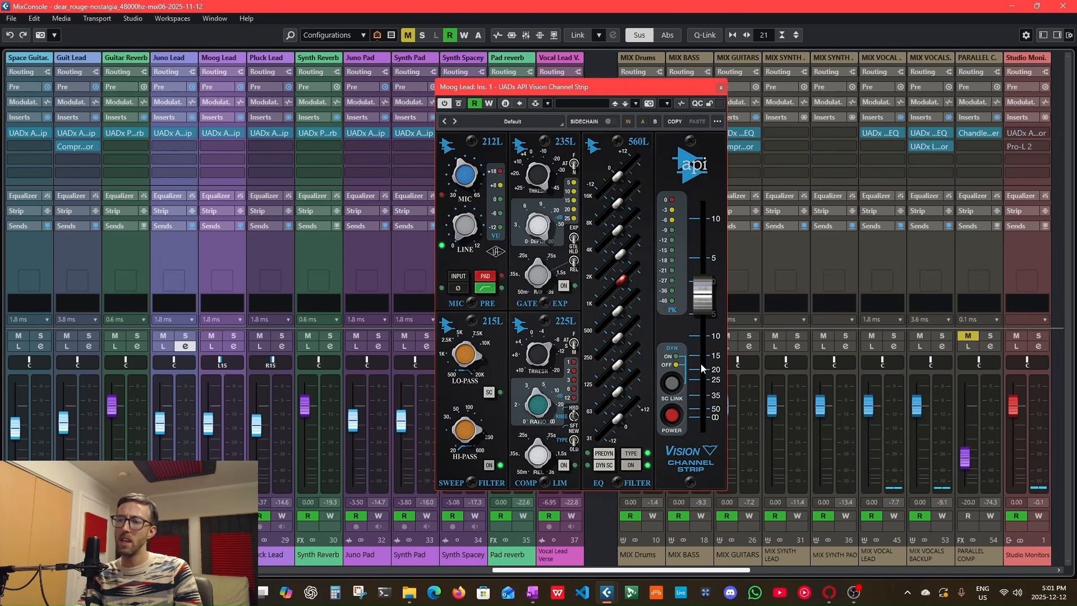
{"action": "key", "text": "alt+shift"}
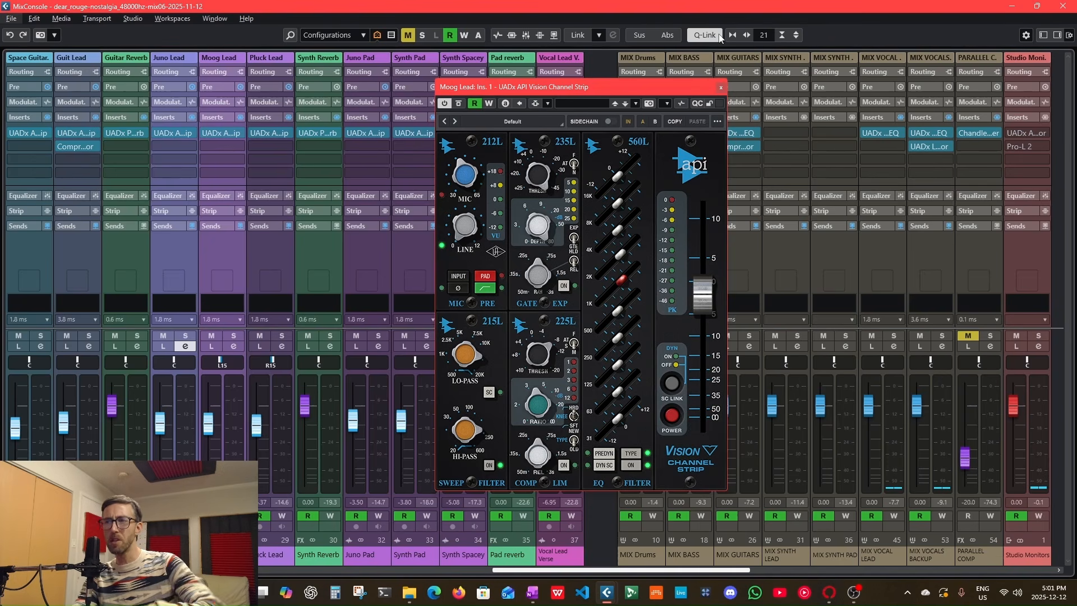
{"action": "left_click", "coordinate": [720, 87]}
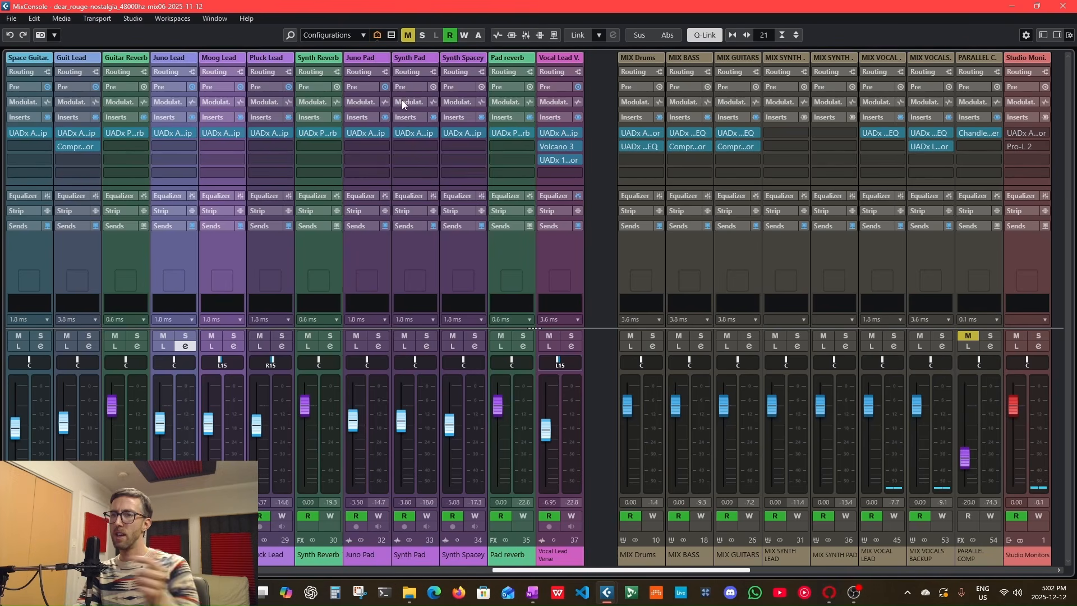
Step: Clear all channel mutes, solo the linked Juno Lead and Moog Lead channels, and deactivate all solos
{"action": "left_click", "coordinate": [409, 36]}
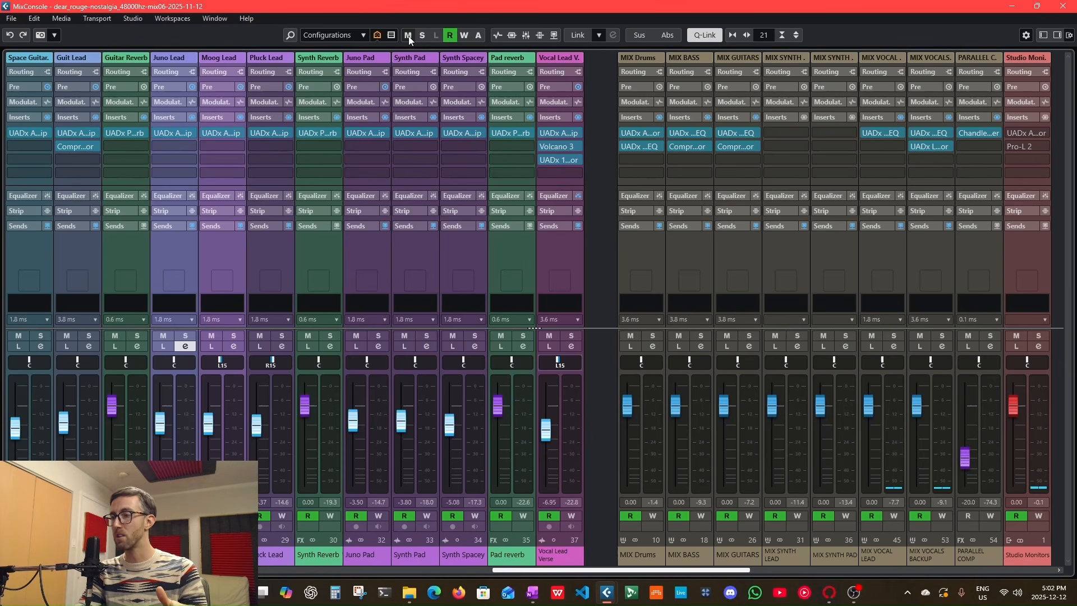
{"action": "left_click", "coordinate": [234, 336]}
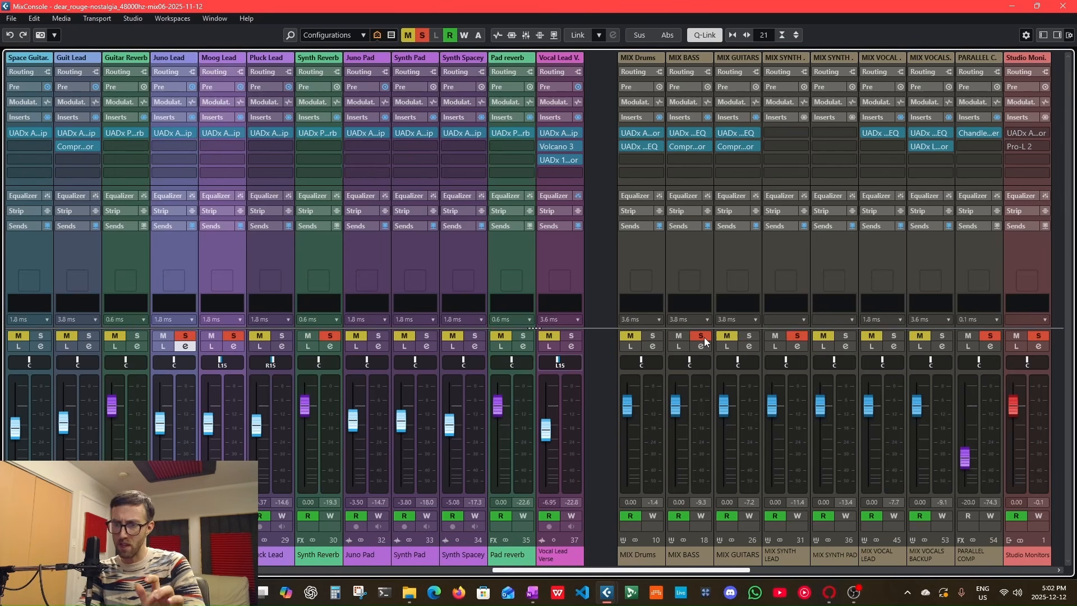
{"action": "left_click", "coordinate": [422, 36]}
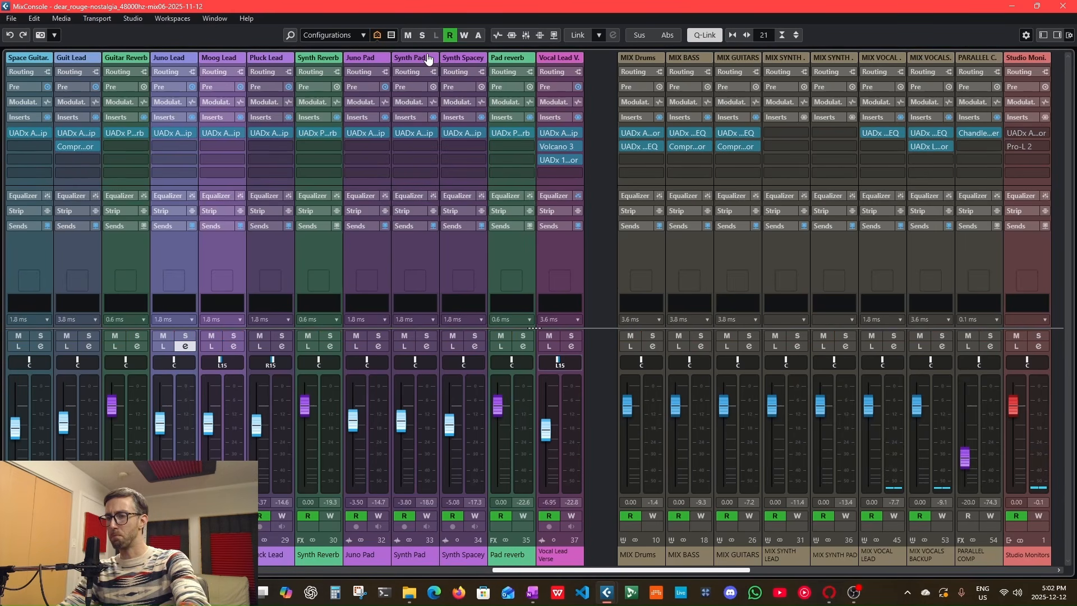
Step: Try listen mode on the Juno Pad and Synth Reverb channels, and deactivate listen for all channels
{"action": "left_click", "coordinate": [356, 348]}
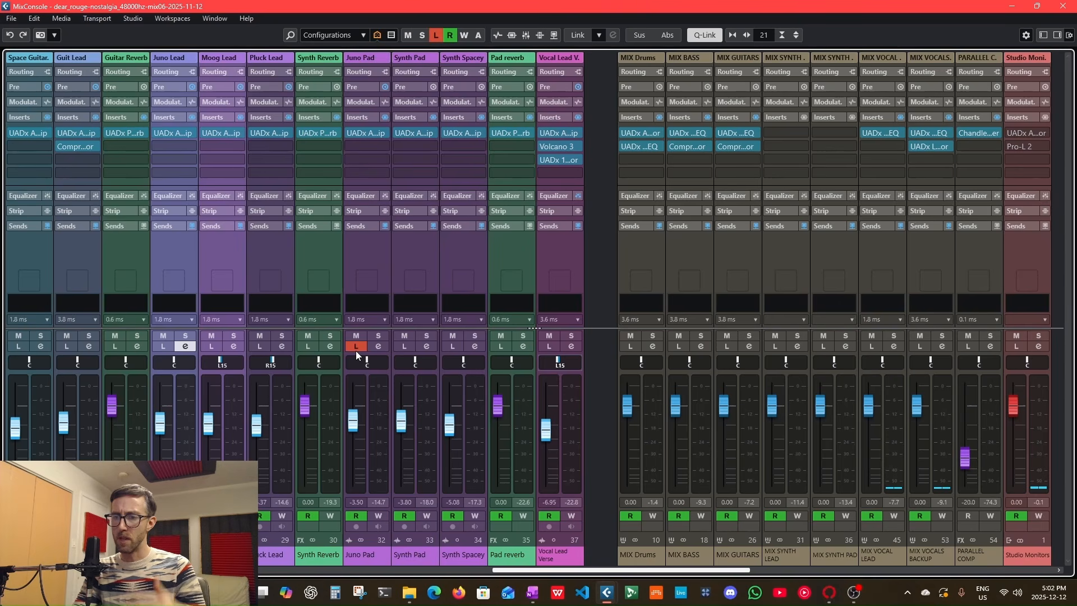
{"action": "left_click", "coordinate": [312, 348]}
{"action": "left_click", "coordinate": [436, 35]}
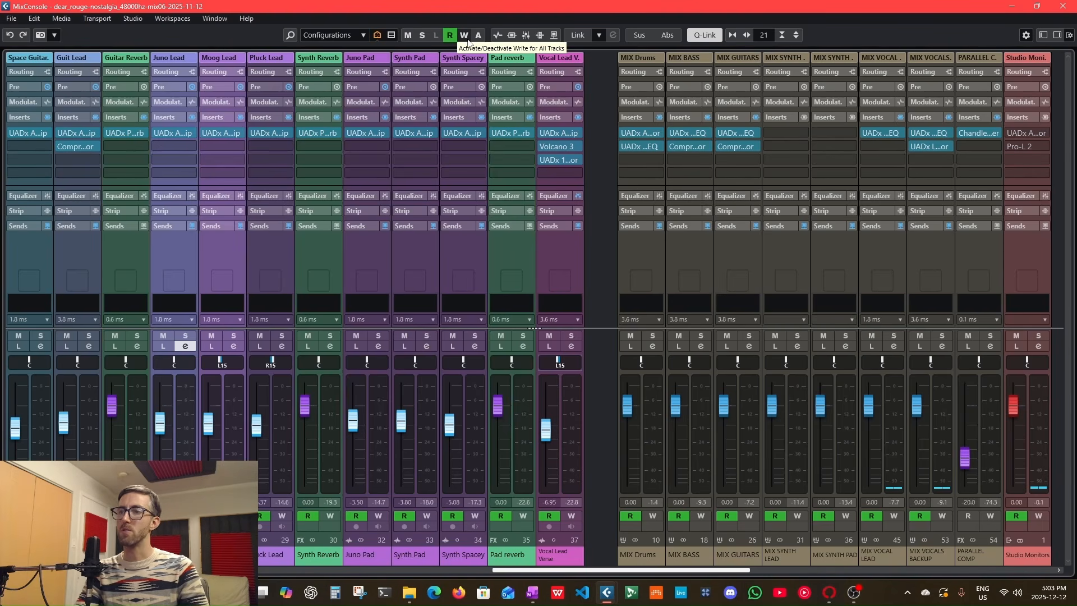
Step: Try activating write automation for all tracks and deactivate it again
{"action": "left_click", "coordinate": [464, 35]}
{"action": "left_click", "coordinate": [467, 39]}
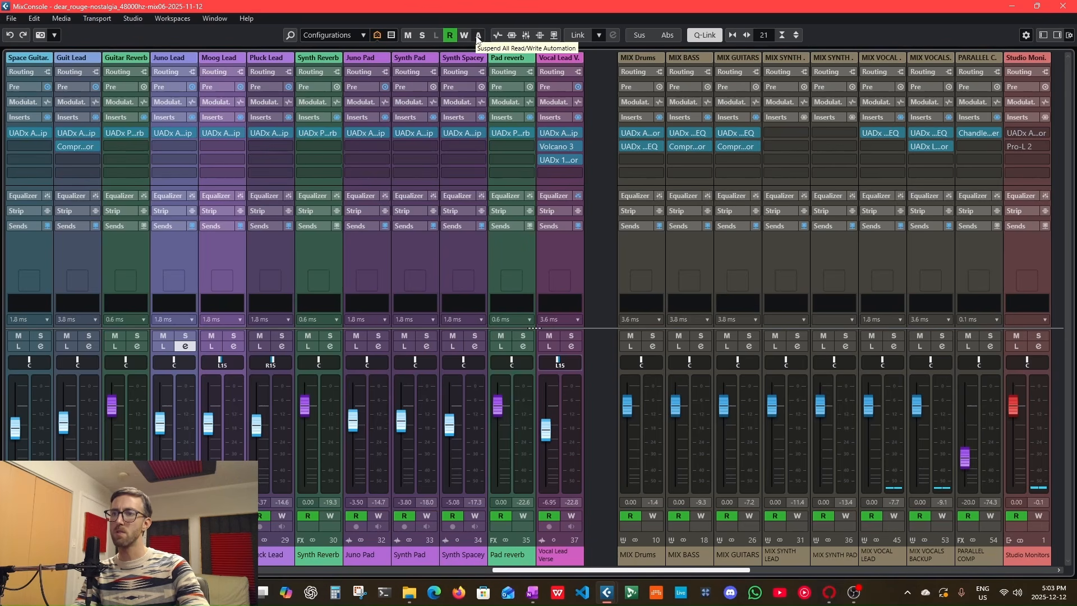
Step: Show the Vocals Lead tracks in the project window and suspend all read/write automation
{"action": "key", "text": "F3"}
{"action": "scroll", "coordinate": [622, 342], "scroll_direction": "down", "scroll_amount": 2}
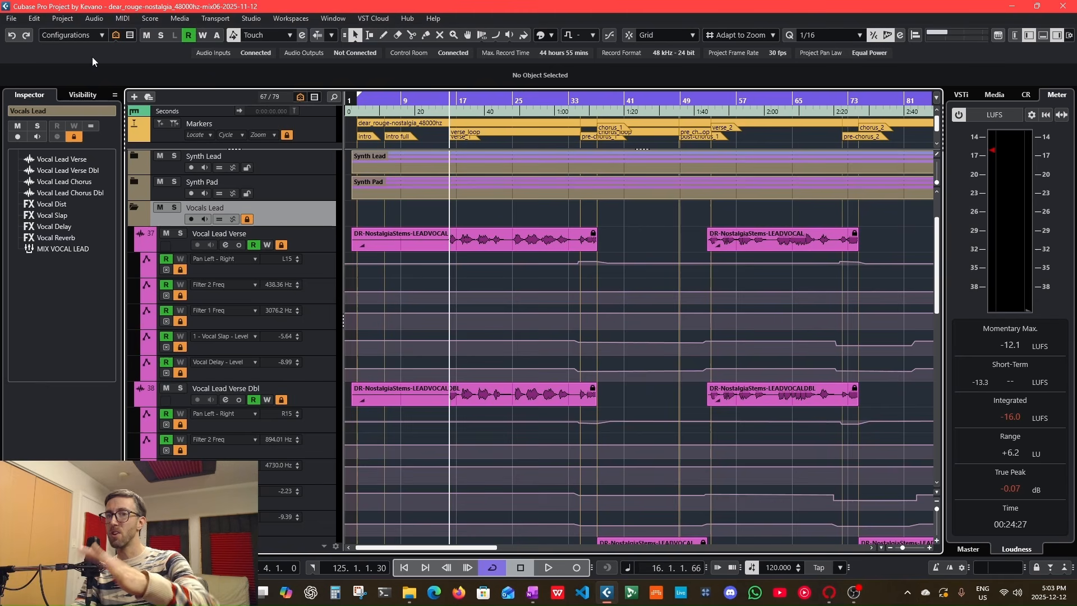
{"action": "left_click", "coordinate": [216, 39]}
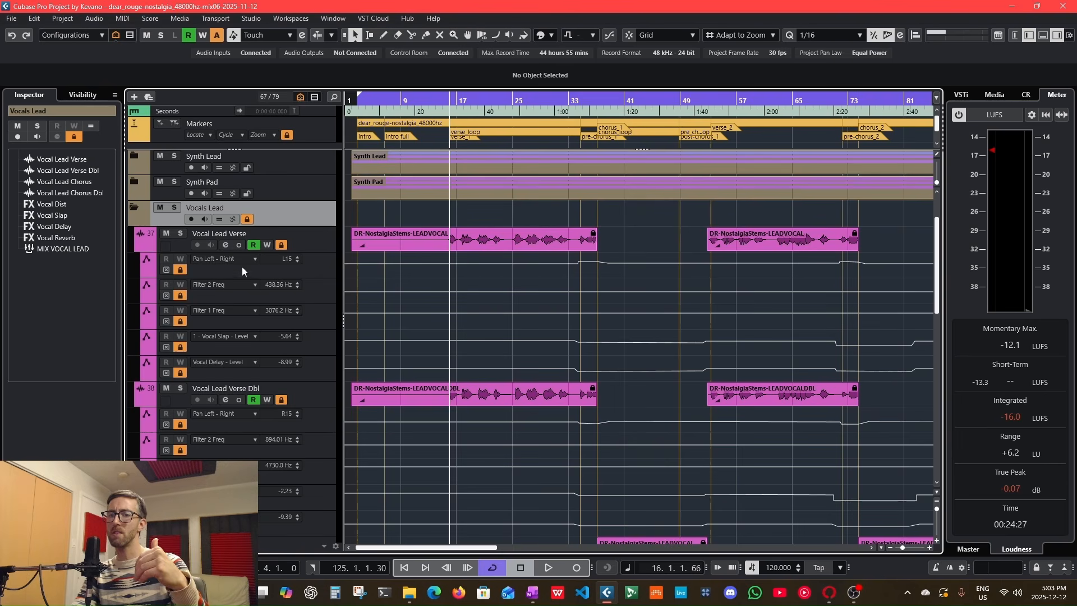
Step: Try panning the Vocal Lead Verse track to R9 while automation is suspended, and resume all read/write automation
{"action": "left_click_drag", "start_coordinate": [282, 260], "coordinate": [289, 265]}
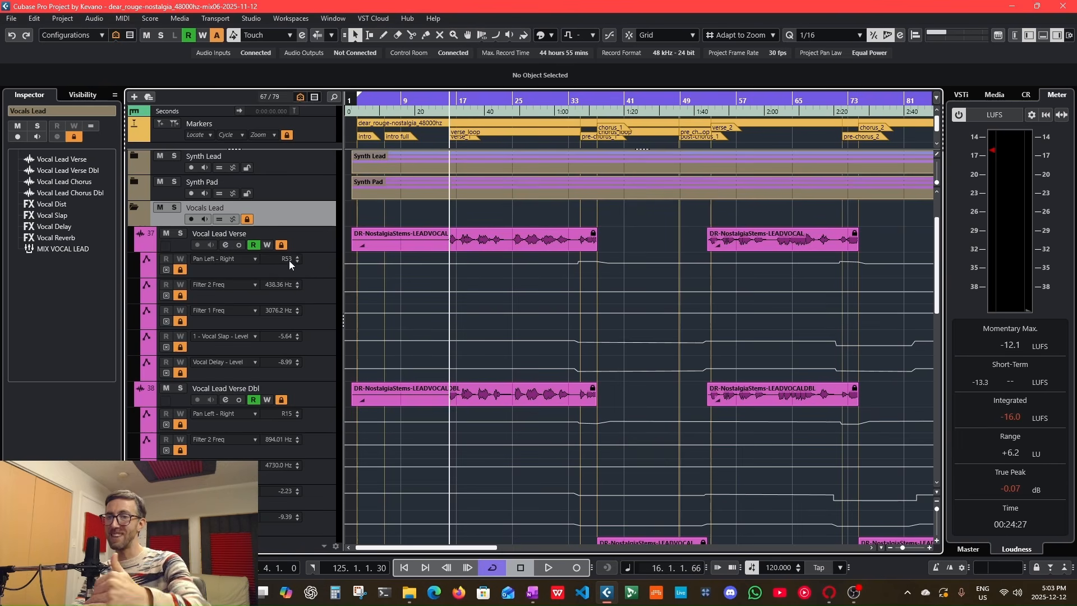
{"action": "left_click_drag", "start_coordinate": [296, 228], "coordinate": [310, 205]}
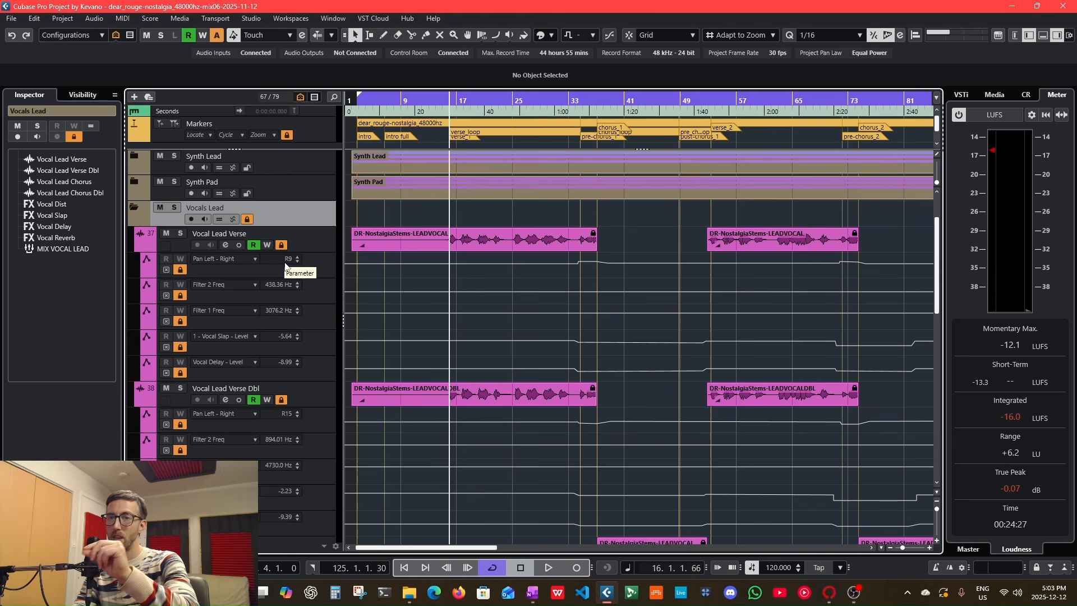
{"action": "left_click", "coordinate": [218, 36]}
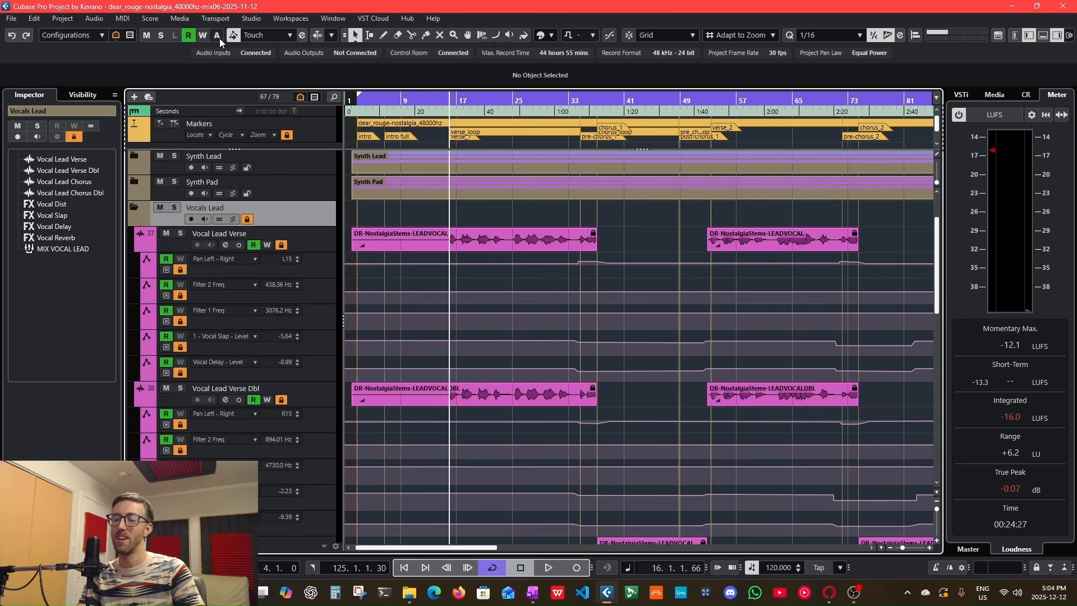
Step: Toggle read automation off and on for all tracks and return to the MixConsole
{"action": "left_click", "coordinate": [192, 36]}
{"action": "left_click", "coordinate": [193, 37]}
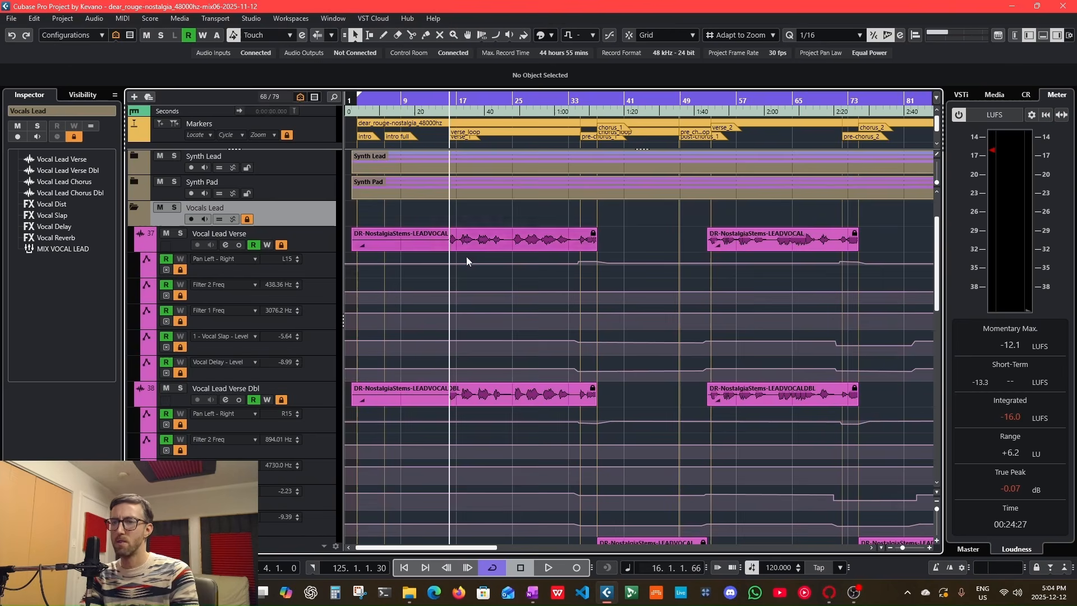
{"action": "key", "text": "F3"}
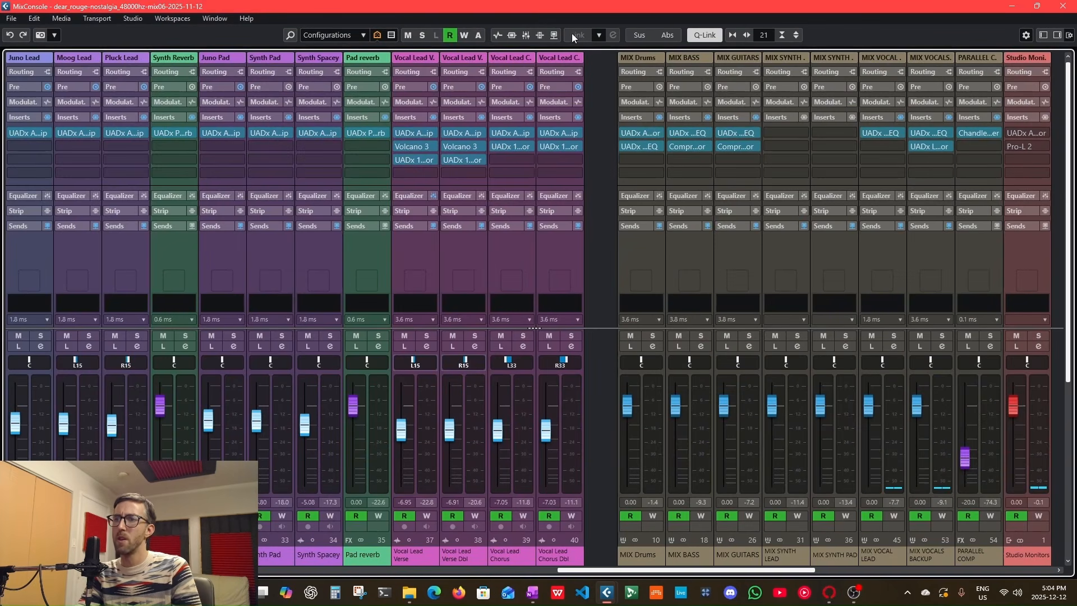
Step: Bypass the inserts and the sends of all visible channels
{"action": "left_click", "coordinate": [512, 36]}
{"action": "left_click", "coordinate": [513, 36]}
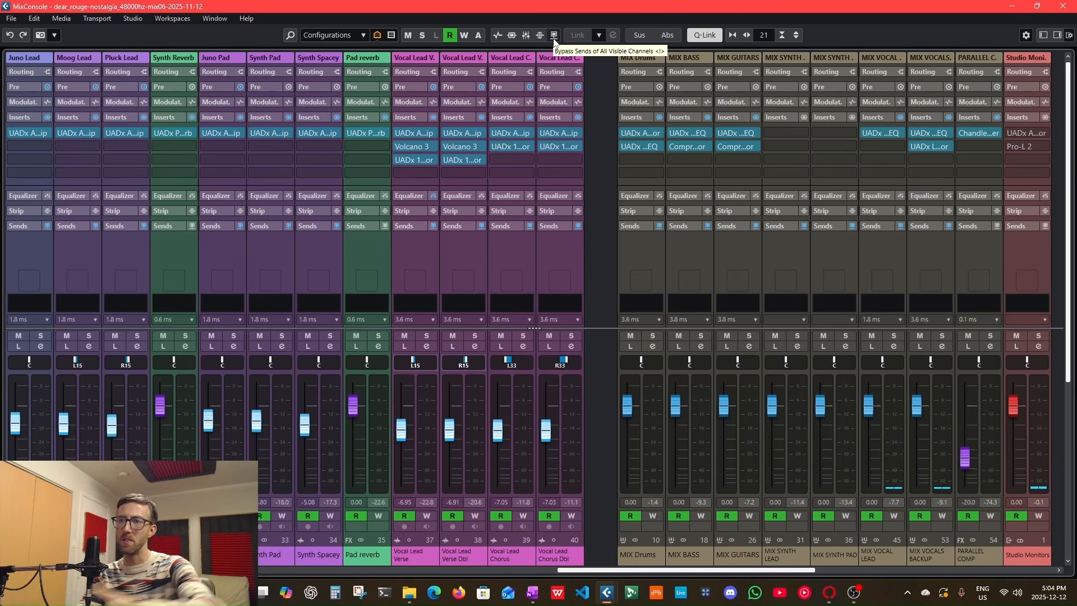
{"action": "left_click", "coordinate": [527, 35]}
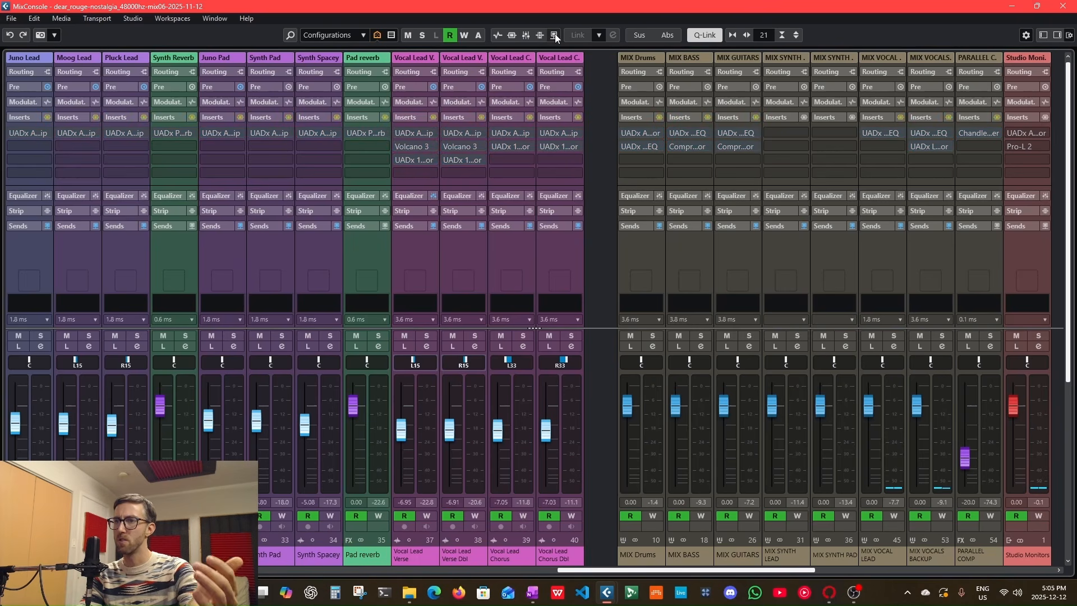
{"action": "left_click", "coordinate": [554, 35]}
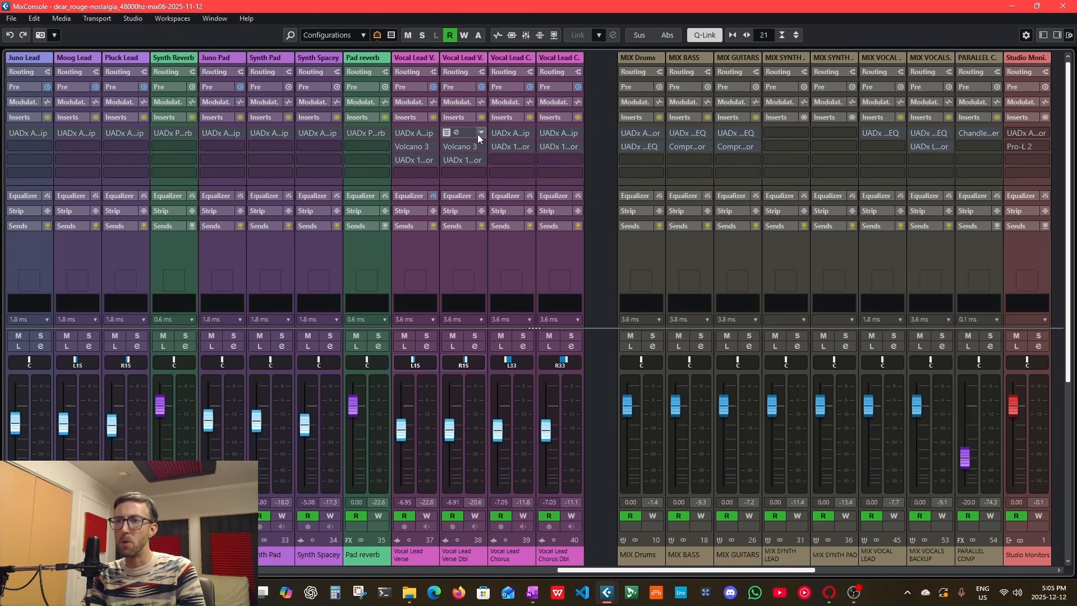
Step: Examine the Vocal Lead Verse channel's equalizer settings and its UADx API Vision Channel Strip insert
{"action": "left_click", "coordinate": [405, 197]}
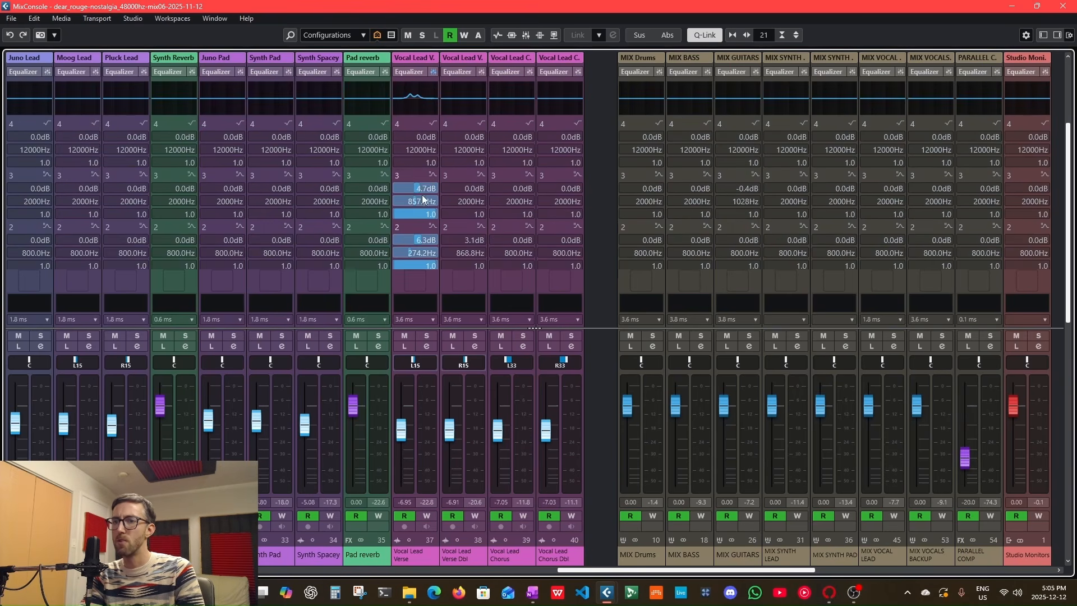
{"action": "left_click", "coordinate": [408, 72]}
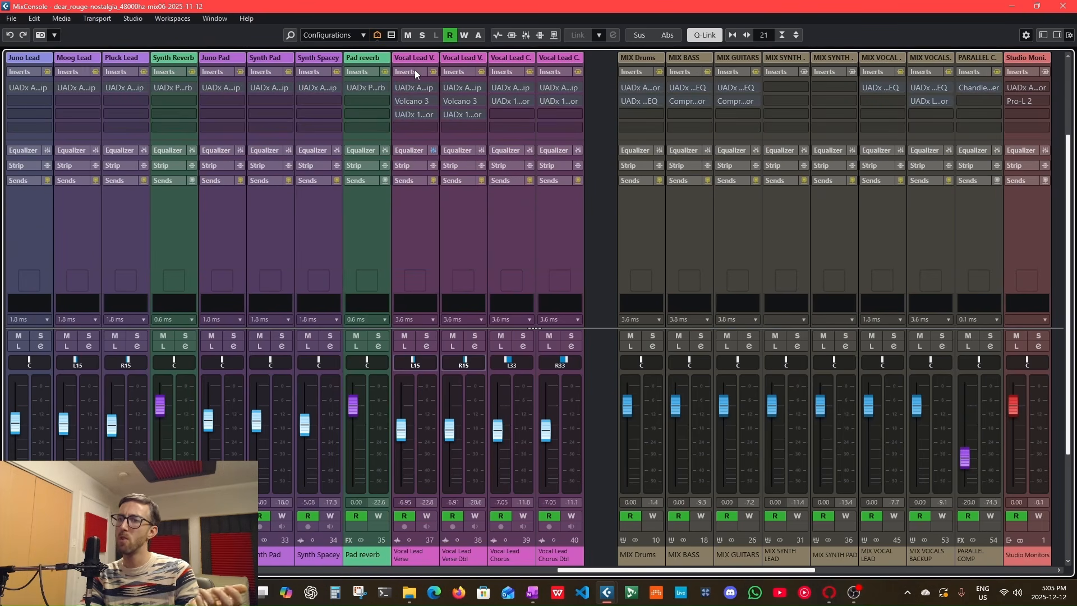
{"action": "left_click", "coordinate": [418, 88]}
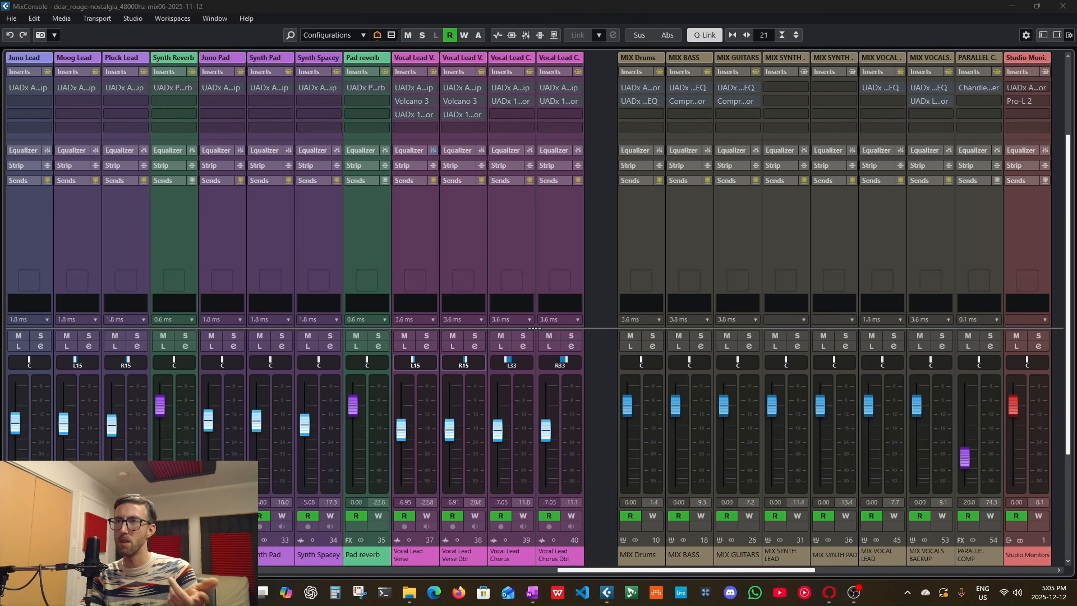
{"action": "left_click_drag", "start_coordinate": [488, 111], "coordinate": [322, 112]}
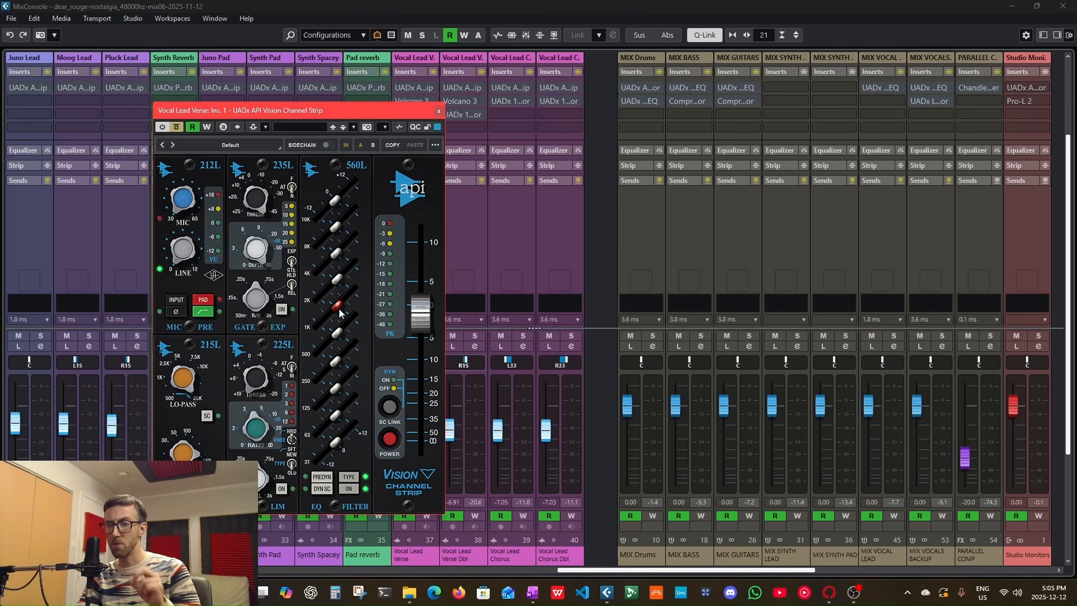
{"action": "left_click", "coordinate": [439, 111]}
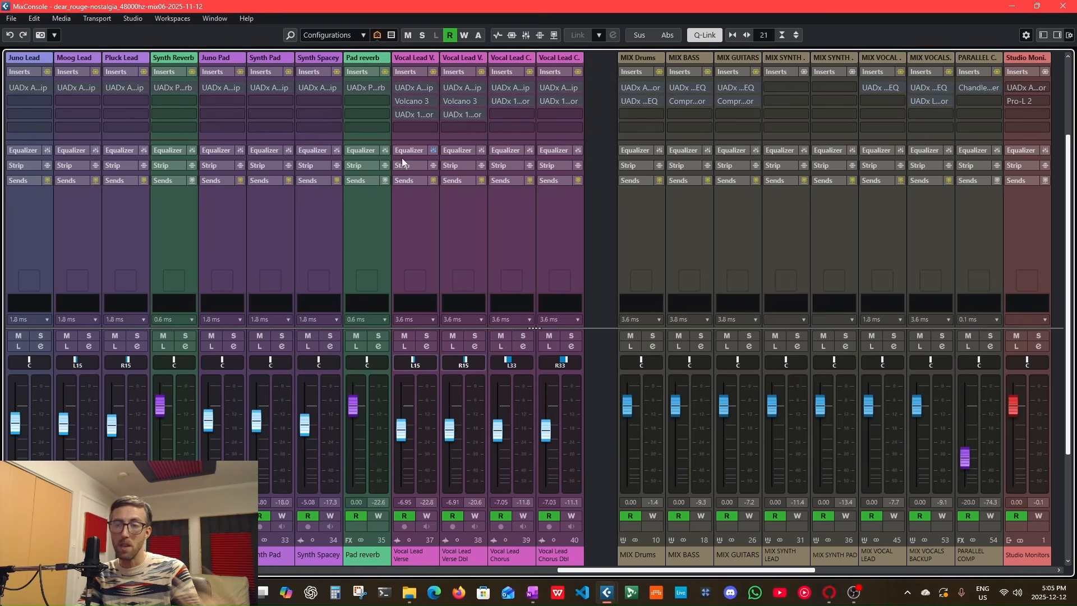
Step: Remove the bypass from the sends and the inserts of all visible channels
{"action": "left_click", "coordinate": [554, 34]}
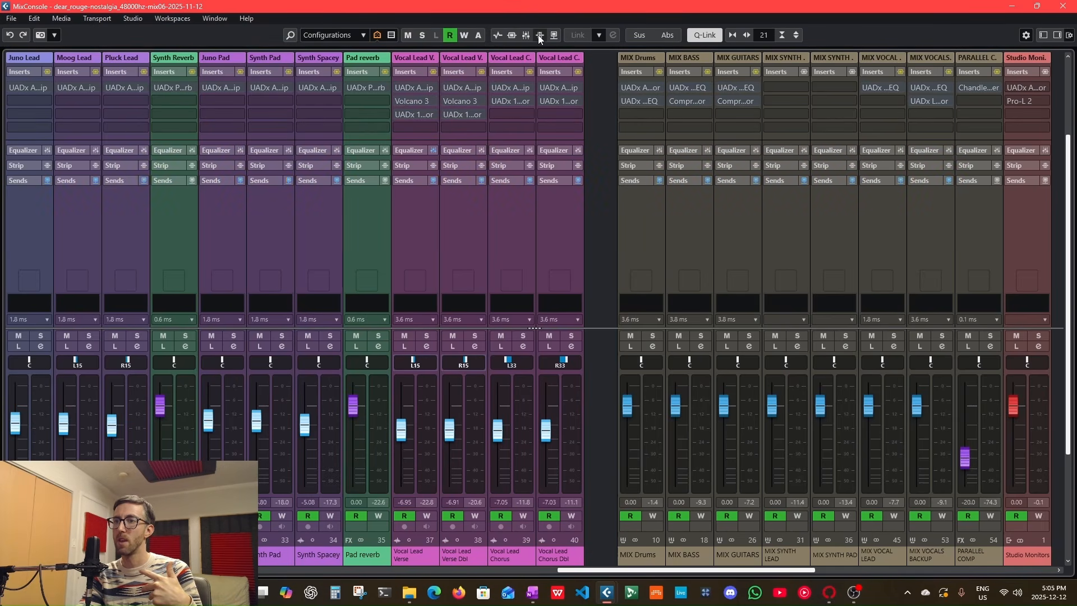
{"action": "left_click", "coordinate": [511, 36]}
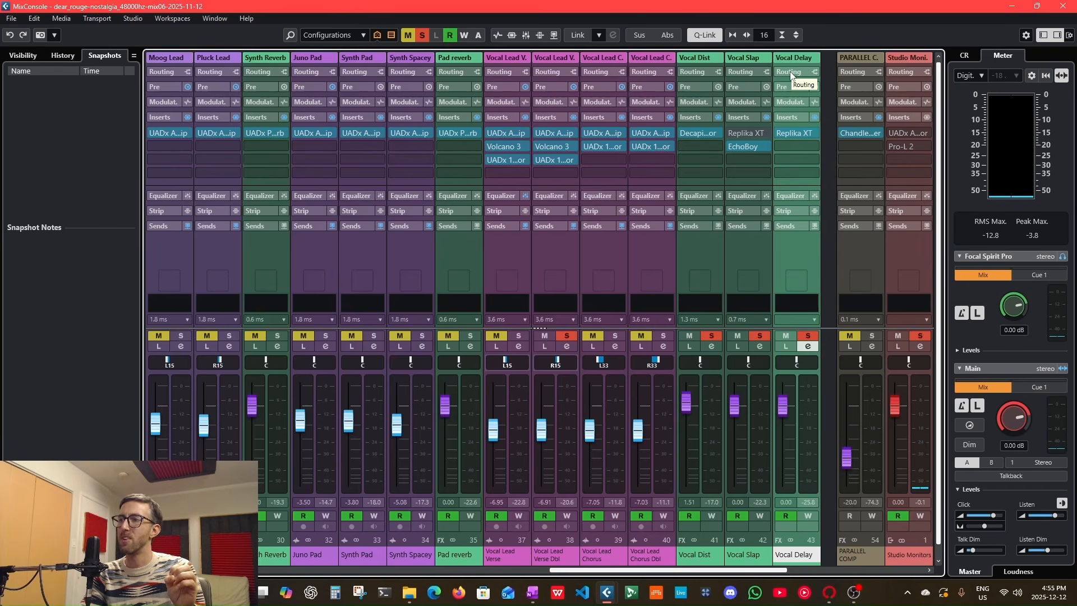
Step: Turn on Expand Sections Exclusively for the channel racks and test it by expanding the Pre and Inserts sections in turn
{"action": "right_click", "coordinate": [788, 73]}
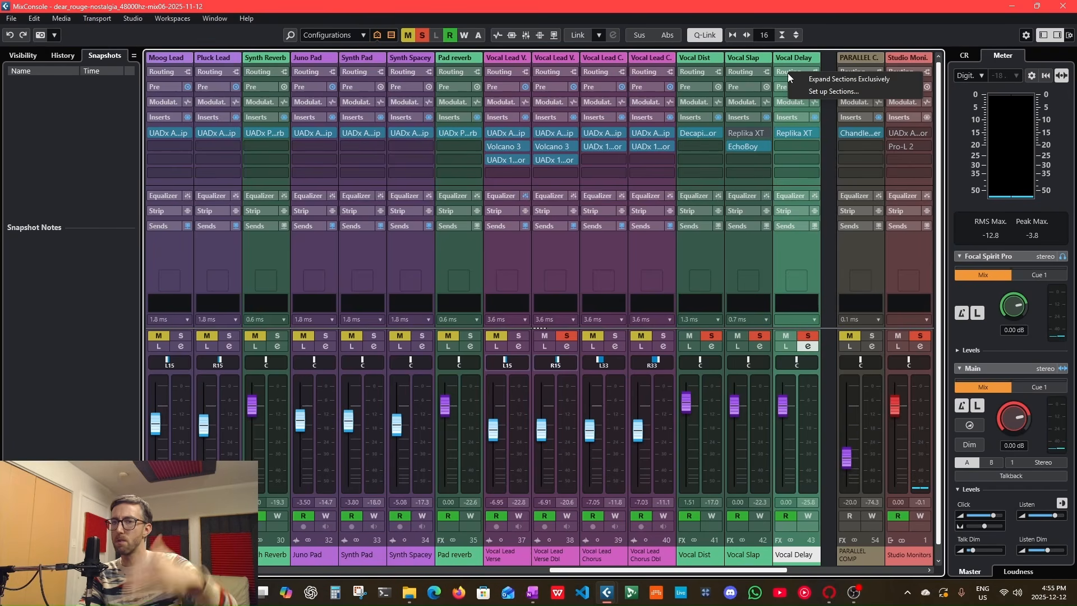
{"action": "left_click", "coordinate": [864, 79]}
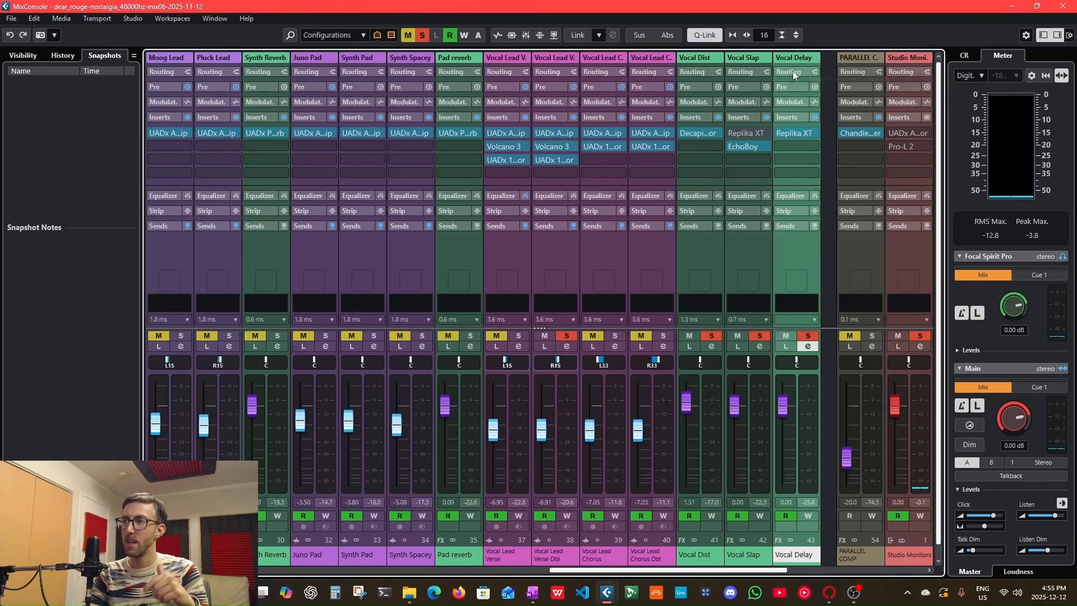
{"action": "left_click", "coordinate": [553, 85]}
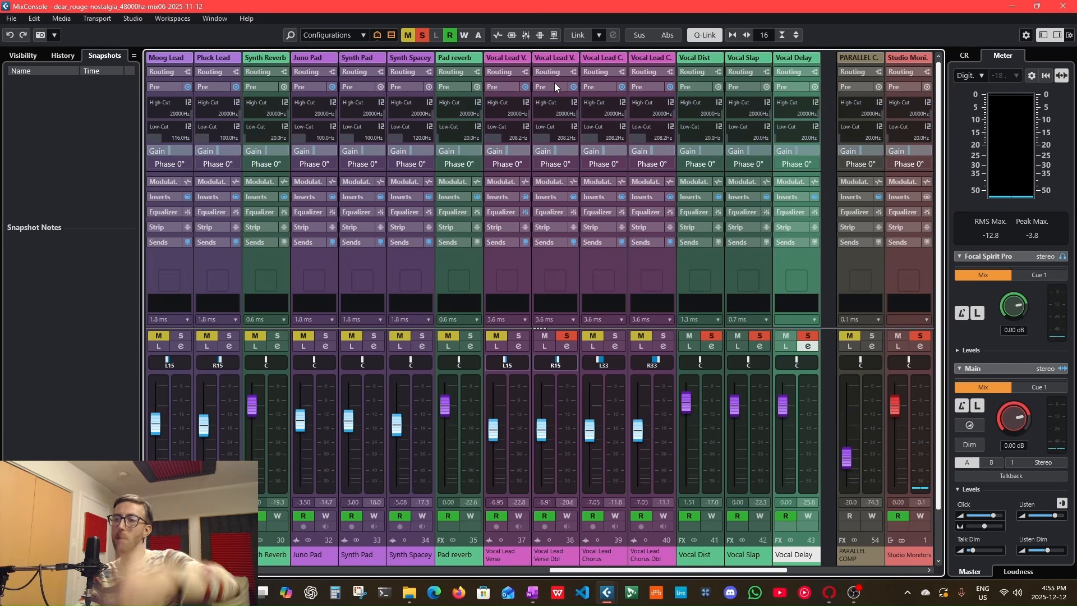
{"action": "left_click", "coordinate": [557, 194]}
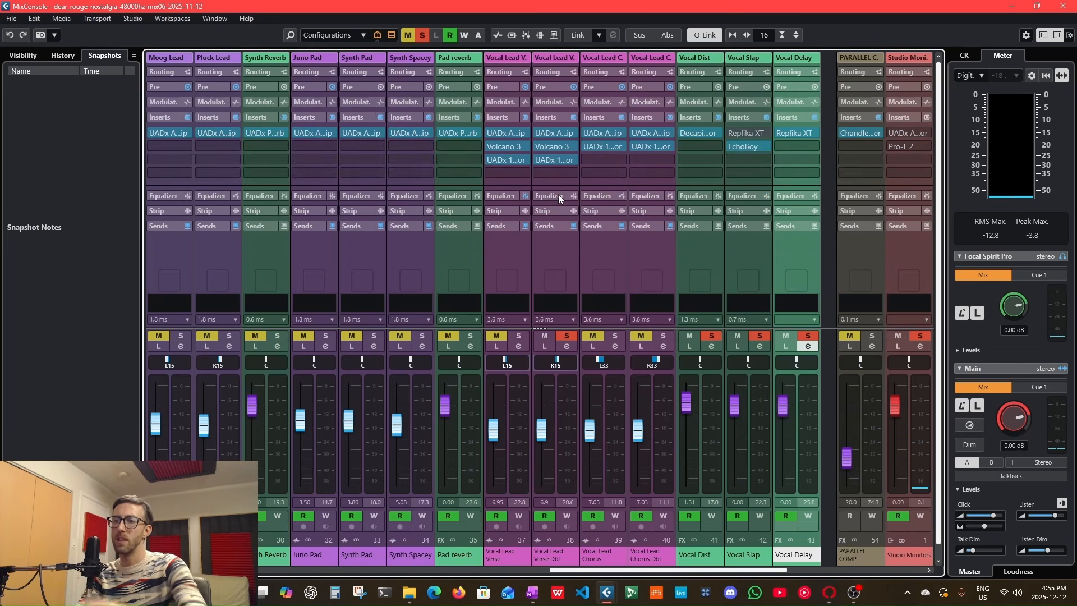
Step: Turn off Expand Sections Exclusively and expand the Pre section alongside the Inserts section
{"action": "right_click", "coordinate": [799, 72]}
{"action": "left_click", "coordinate": [841, 80]}
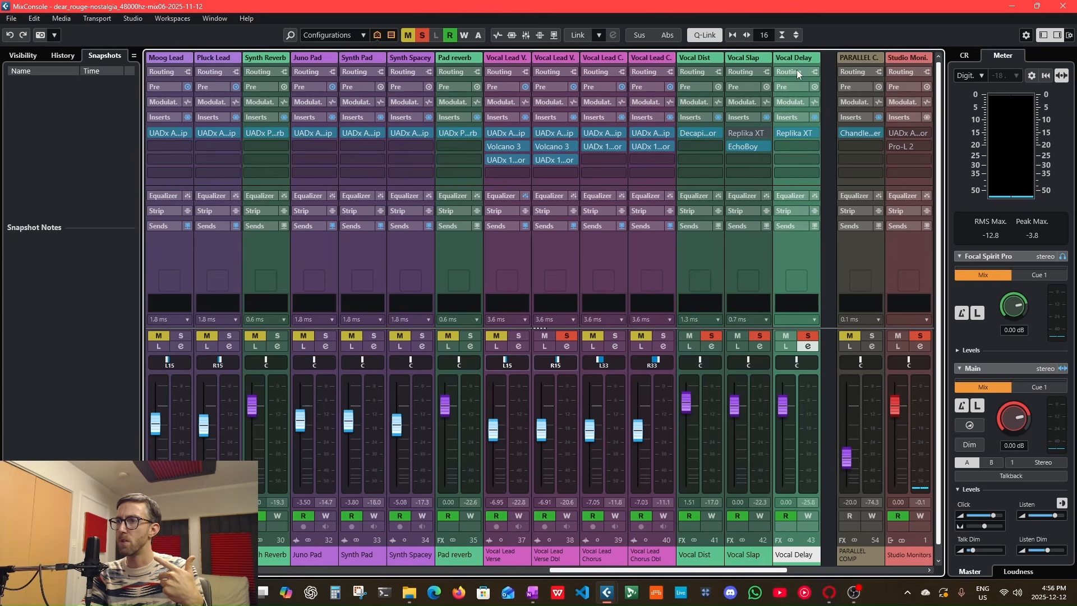
{"action": "left_click", "coordinate": [563, 87]}
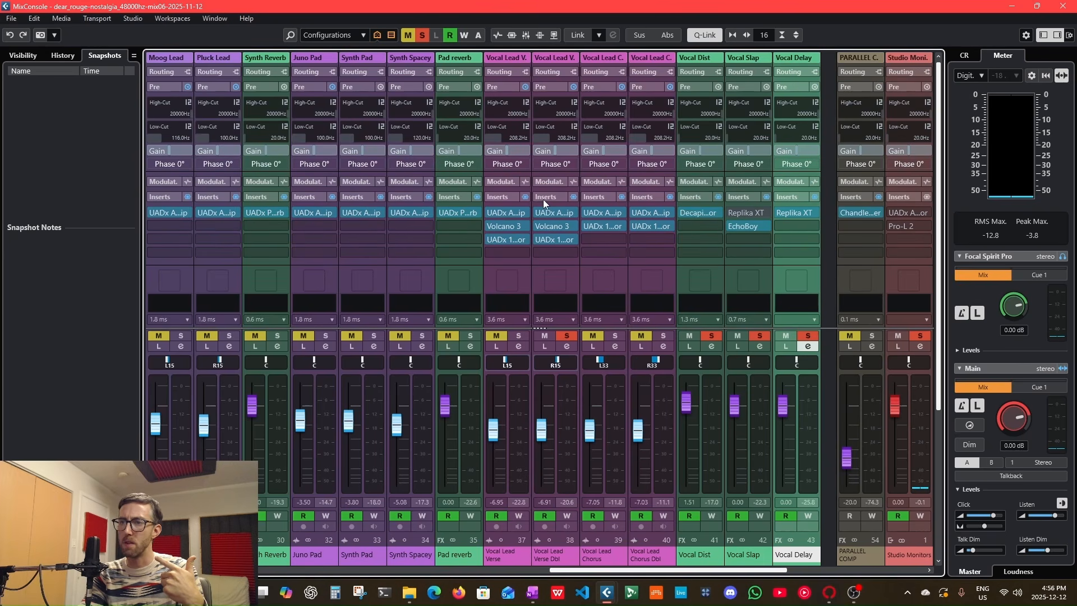
Step: Collapse the Pre section, turn exclusive section expansion back on, and expand the Pre section alone
{"action": "left_click", "coordinate": [550, 87]}
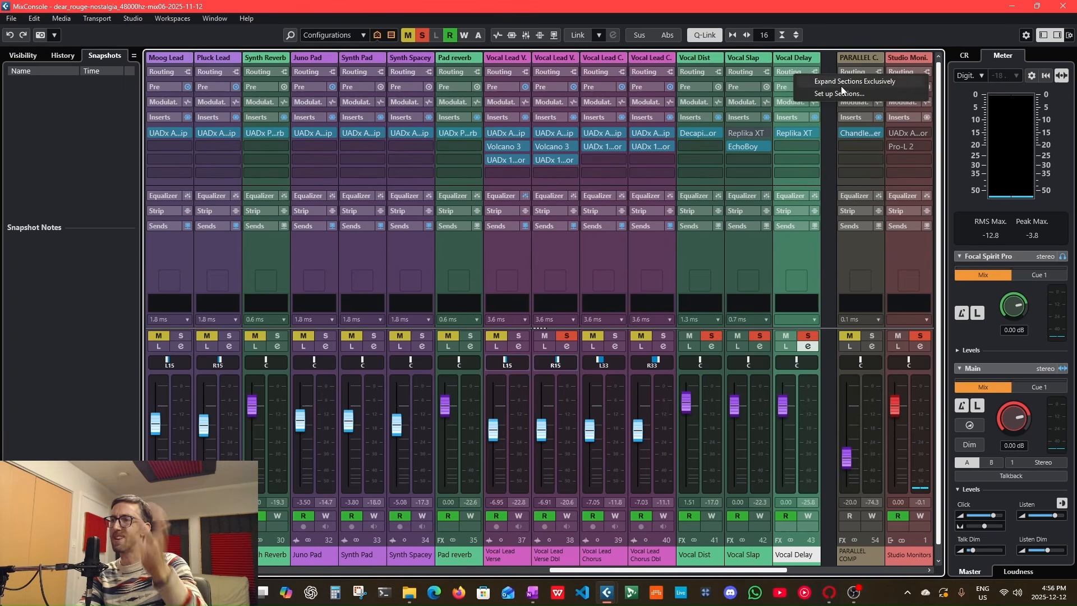
{"action": "left_click", "coordinate": [505, 88]}
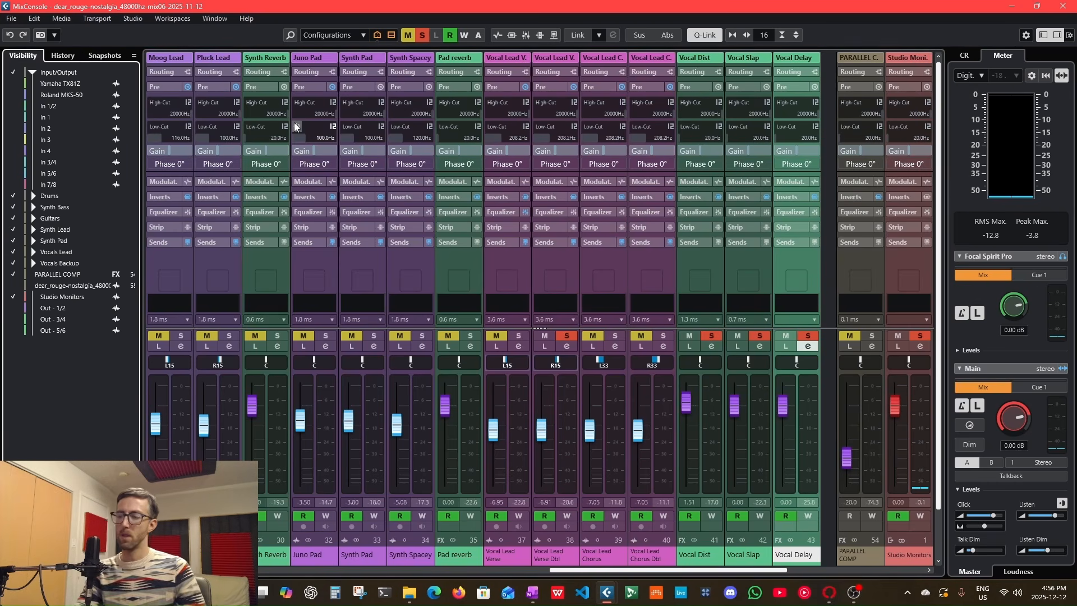
Step: Include Group Channels in the channel type filter and close the filter list
{"action": "left_click", "coordinate": [391, 36]}
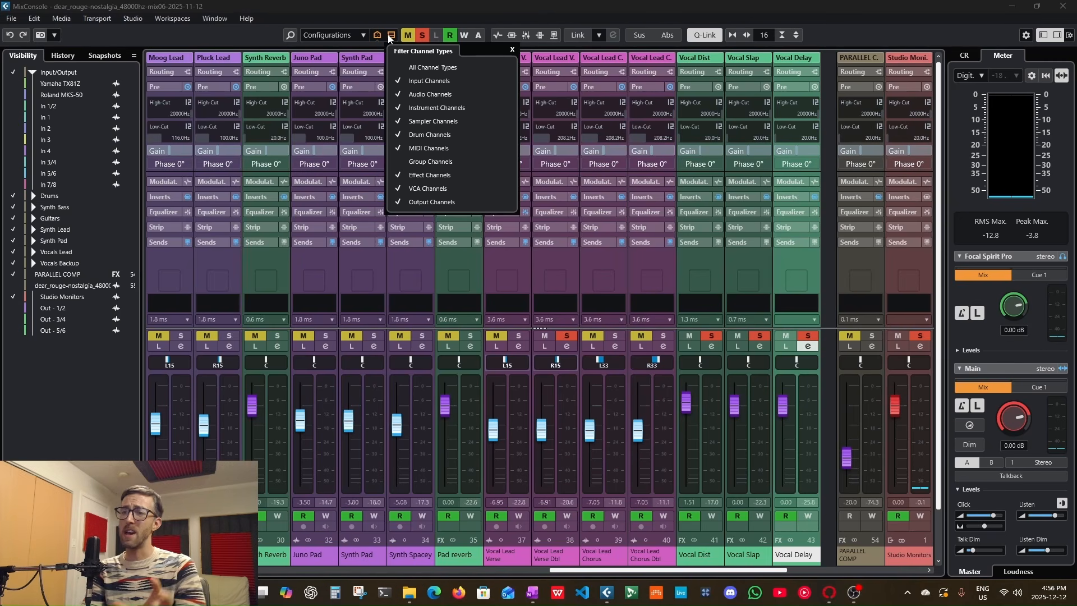
{"action": "left_click", "coordinate": [417, 163]}
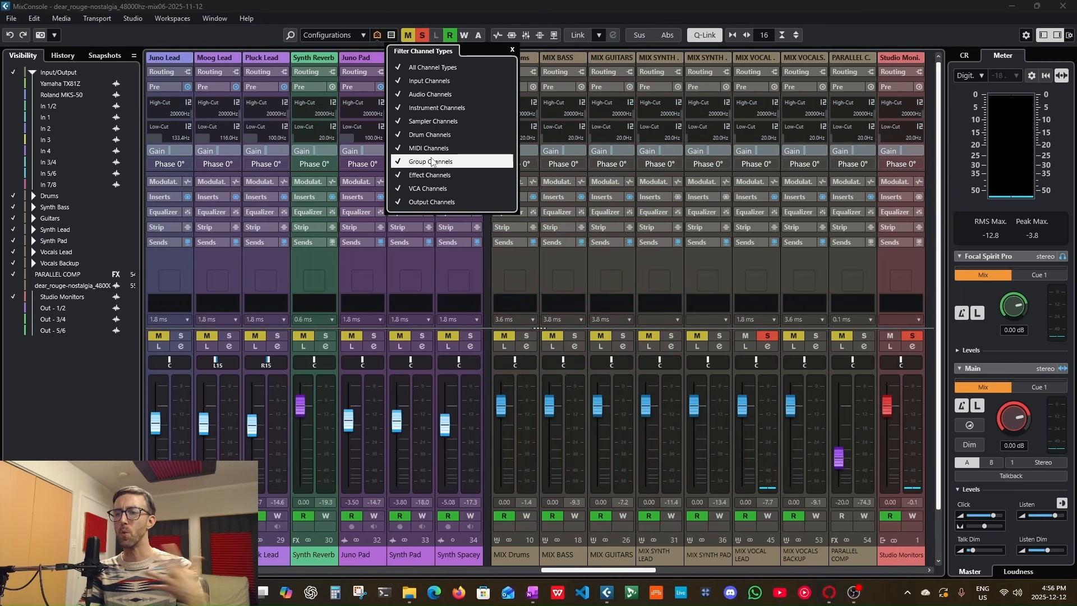
{"action": "left_click", "coordinate": [392, 37]}
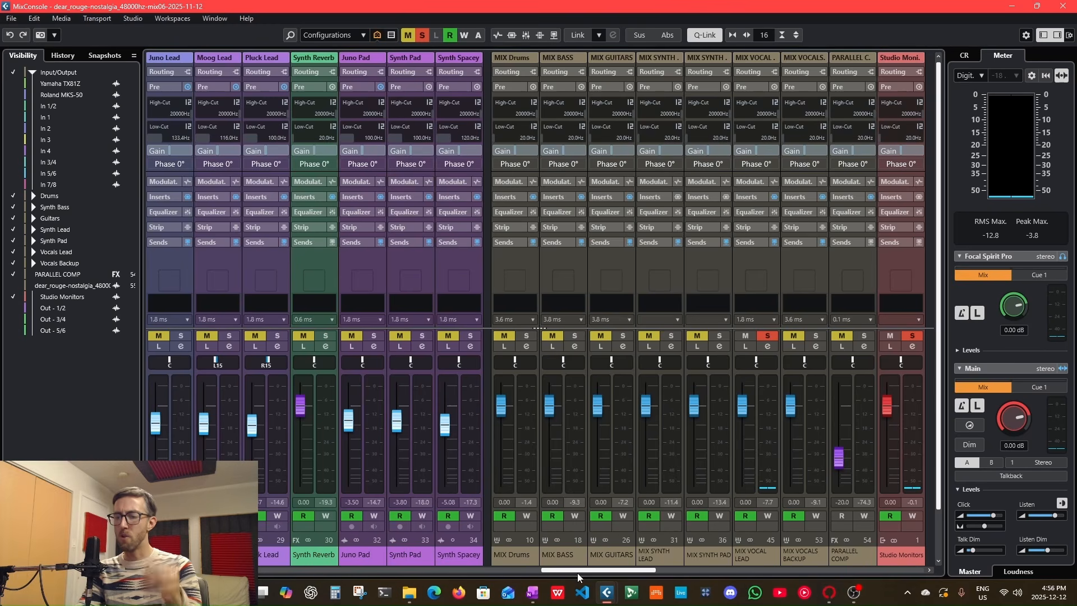
Step: Expand the Inserts section of the channel racks in place of the Pre section
{"action": "left_click_drag", "start_coordinate": [562, 573], "coordinate": [167, 573]}
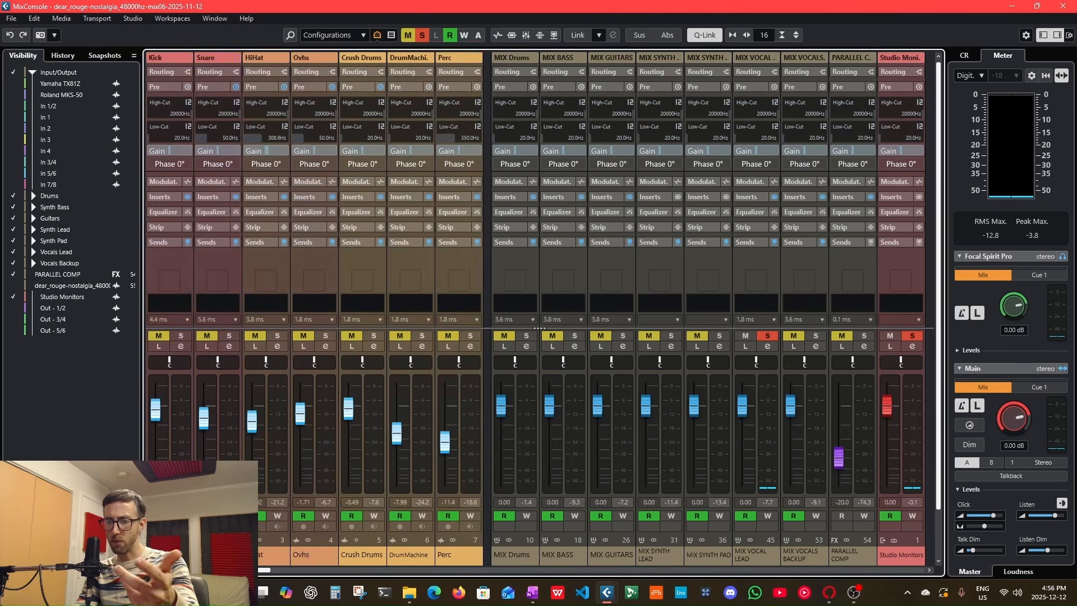
{"action": "left_click_drag", "start_coordinate": [240, 573], "coordinate": [369, 574]}
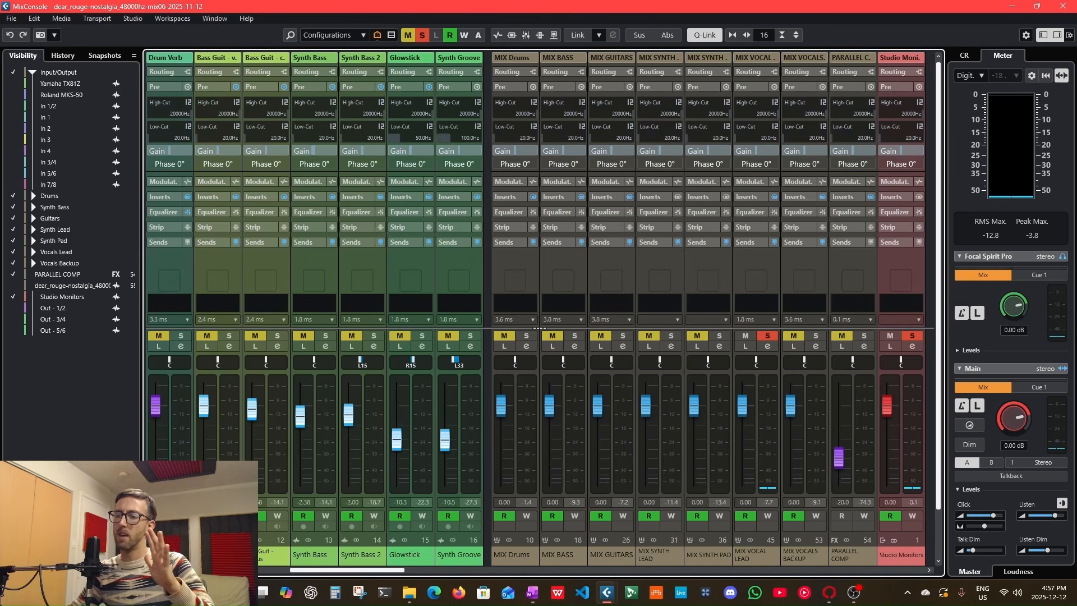
{"action": "left_click", "coordinate": [507, 197]}
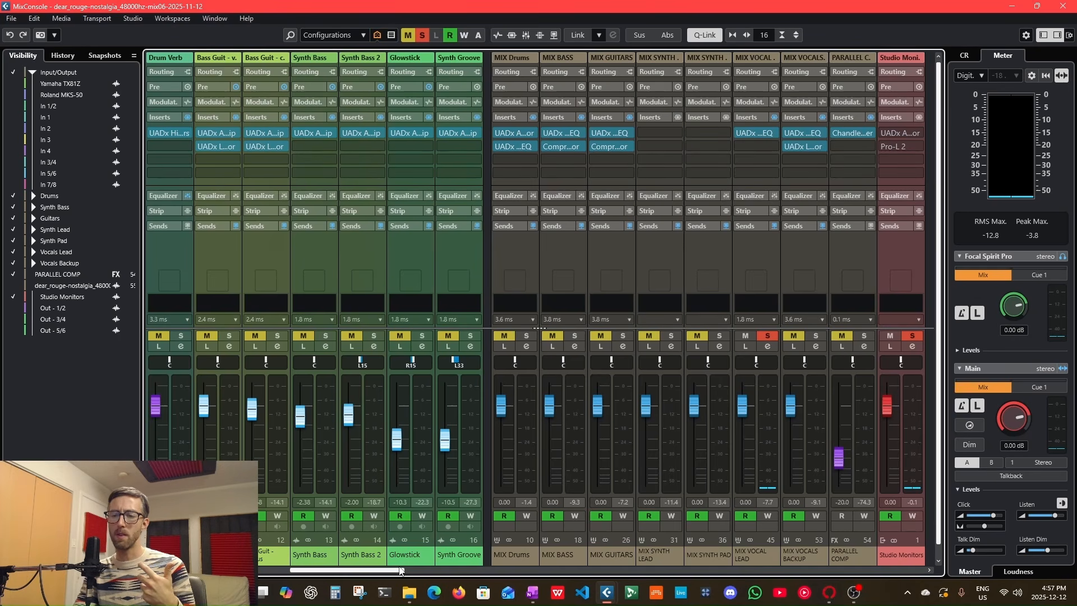
{"action": "left_click_drag", "start_coordinate": [391, 569], "coordinate": [183, 578]}
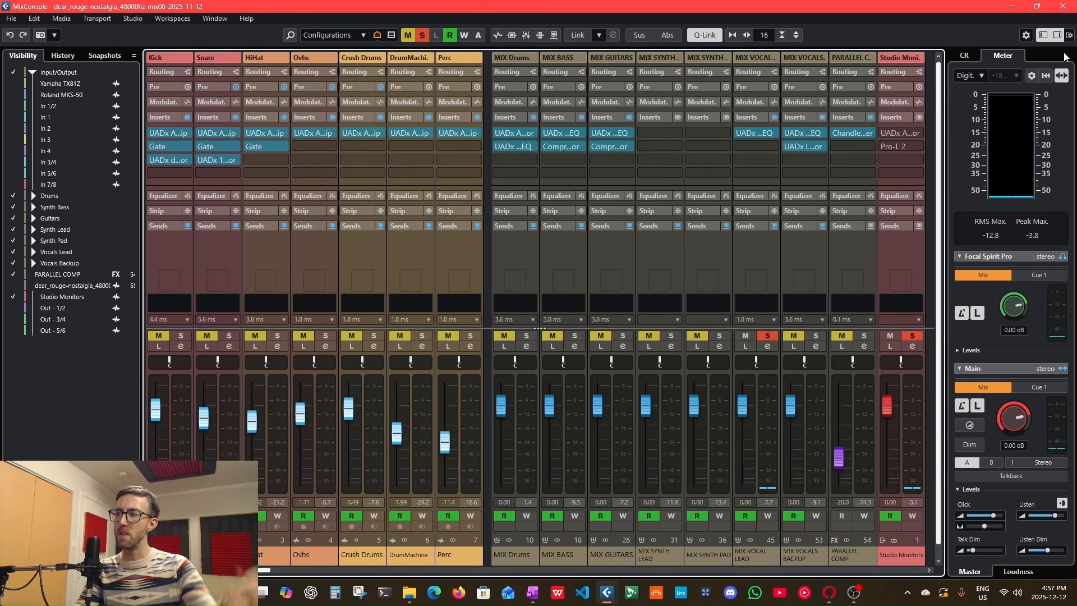
Step: Hide the MixConsole's left zone and solo the Kick channel
{"action": "left_click", "coordinate": [1043, 35]}
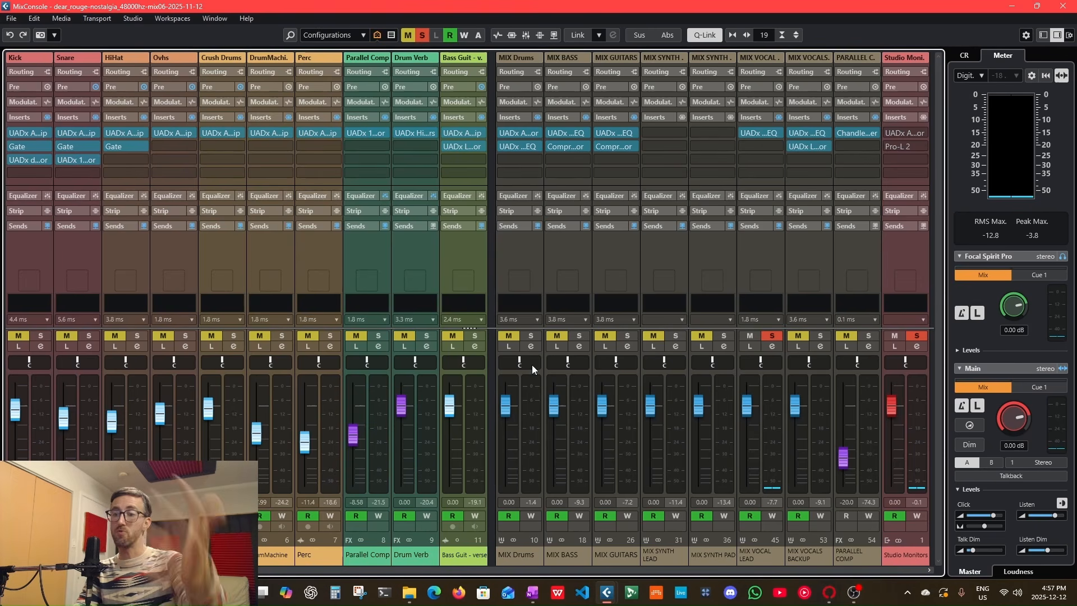
{"action": "left_click", "coordinate": [42, 336]}
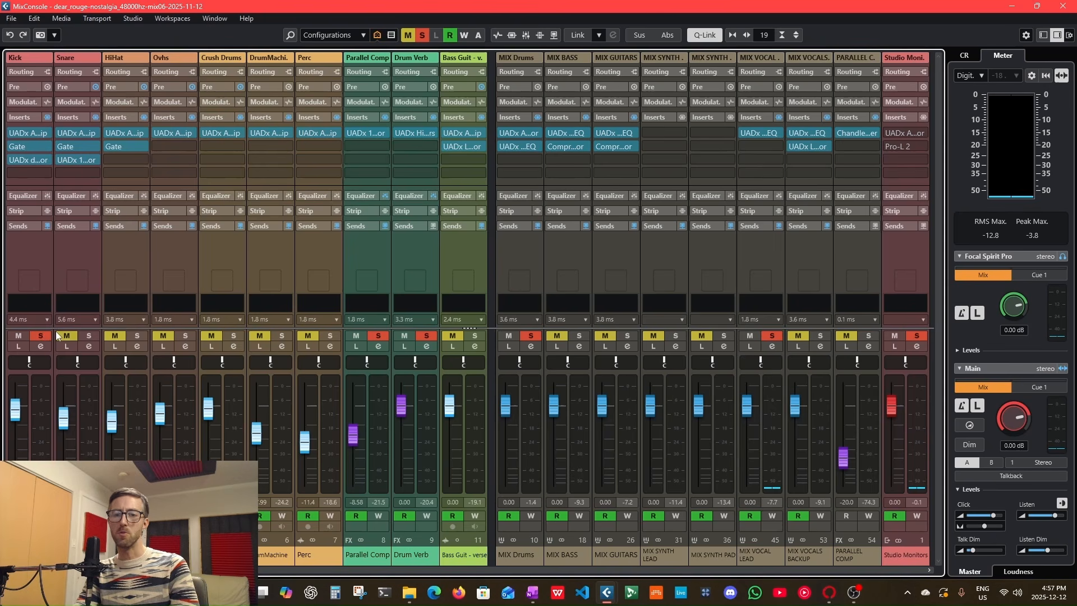
Step: Unsolo the Kick channel and solo the MIX Drums group in place of the MIX VOCAL LEAD group
{"action": "left_click", "coordinate": [47, 335]}
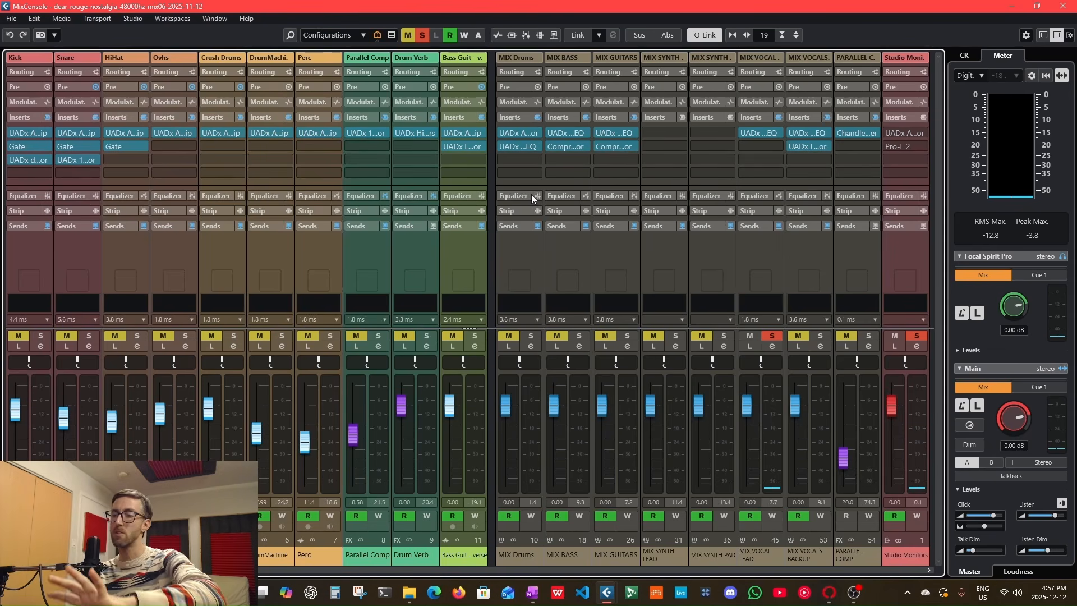
{"action": "left_click", "coordinate": [531, 335]}
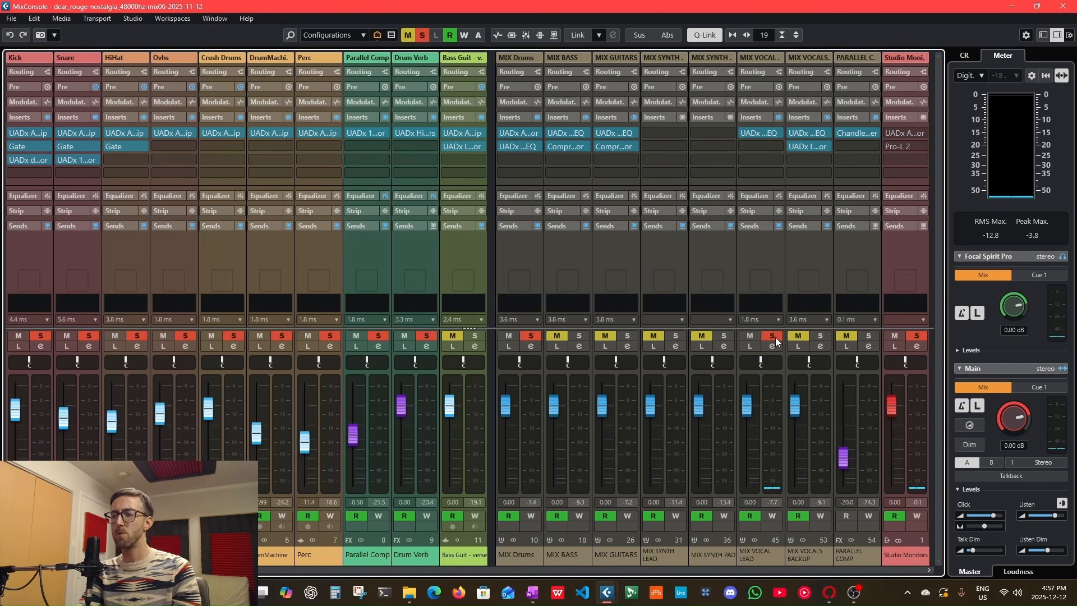
{"action": "left_click", "coordinate": [774, 337]}
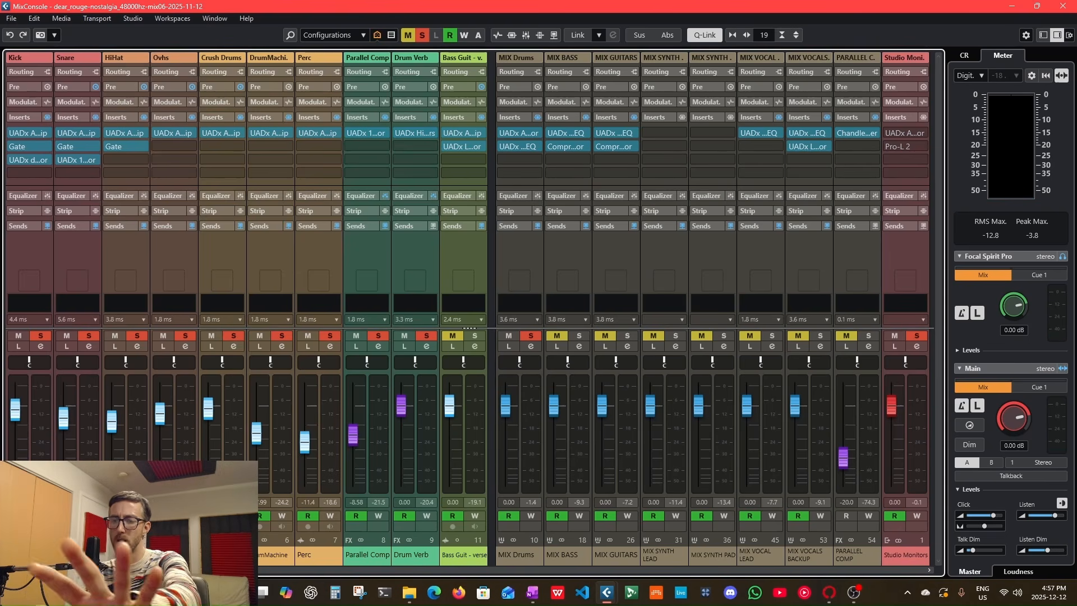
{"action": "mouse_move", "coordinate": [199, 570]}
{"action": "left_mouse_down"}
{"action": "mouse_move", "coordinate": [407, 585]}
{"action": "mouse_move", "coordinate": [783, 560]}
{"action": "mouse_move", "coordinate": [590, 548]}
{"action": "mouse_move", "coordinate": [194, 568]}
{"action": "left_mouse_up"}
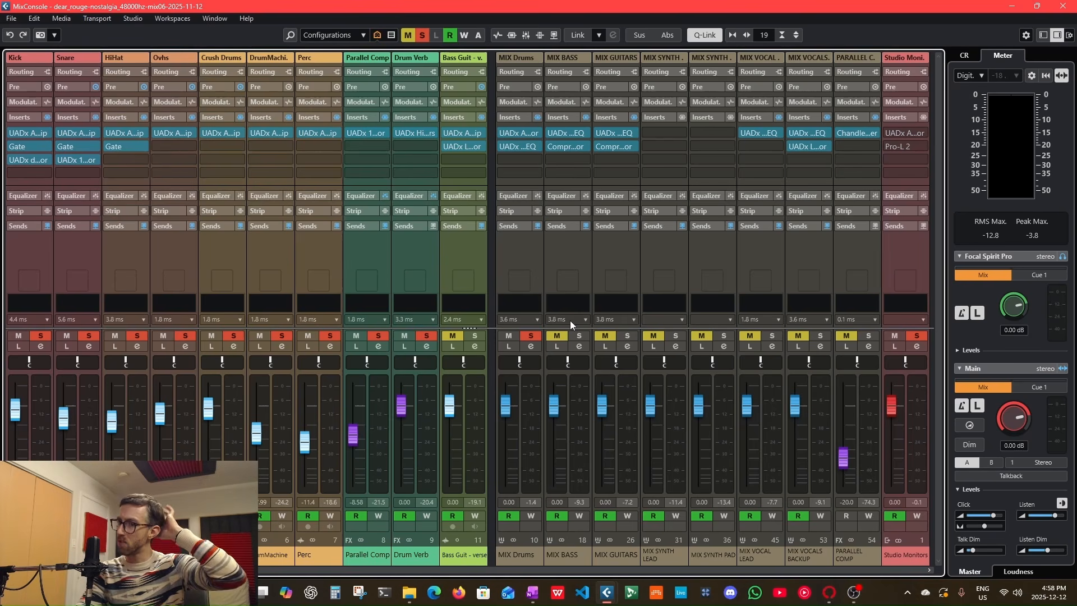
Step: Turn off the solo on the MIX Drums group
{"action": "left_click", "coordinate": [535, 337]}
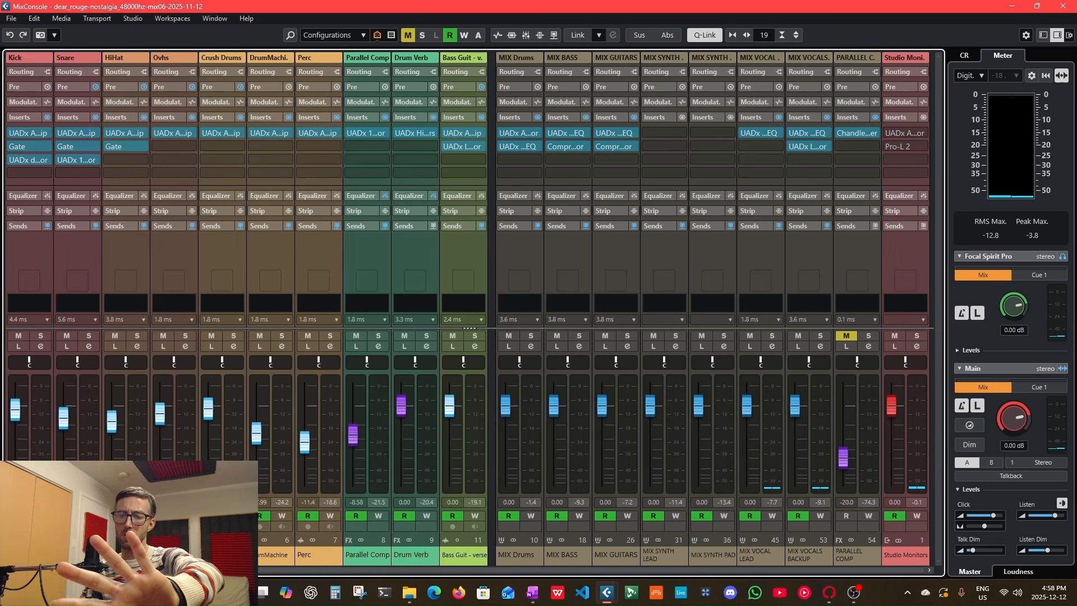
{"action": "mouse_move", "coordinate": [195, 571]}
{"action": "left_mouse_down"}
{"action": "mouse_move", "coordinate": [578, 567]}
{"action": "mouse_move", "coordinate": [179, 572]}
{"action": "left_mouse_up"}
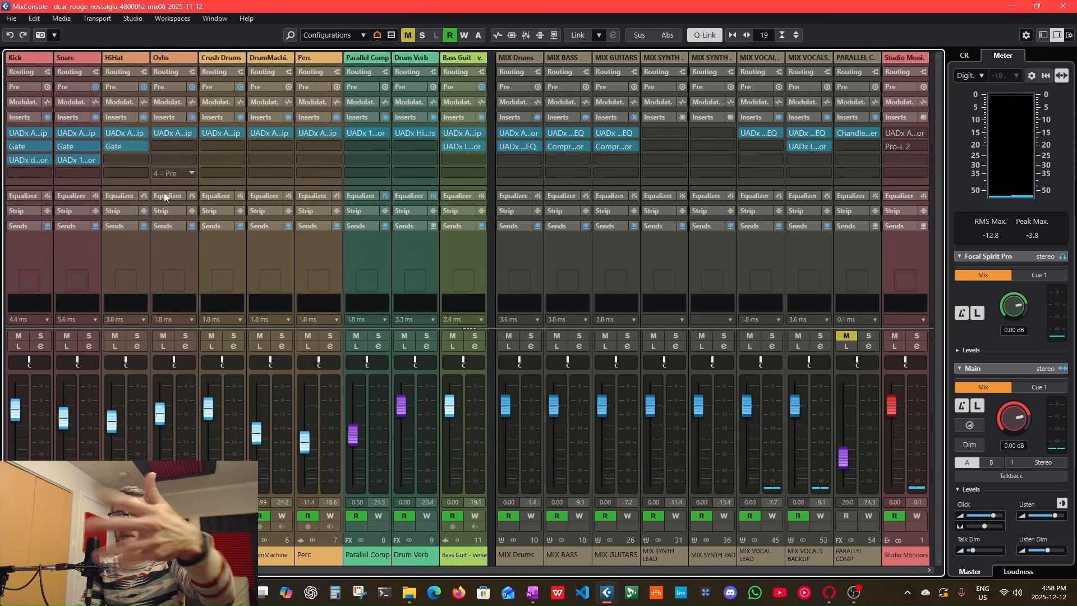
Step: Show the left zone, select Studio Monitors in the Visibility list, and display the channels' edge attachment settings
{"action": "key", "text": "ctrl+alt+l"}
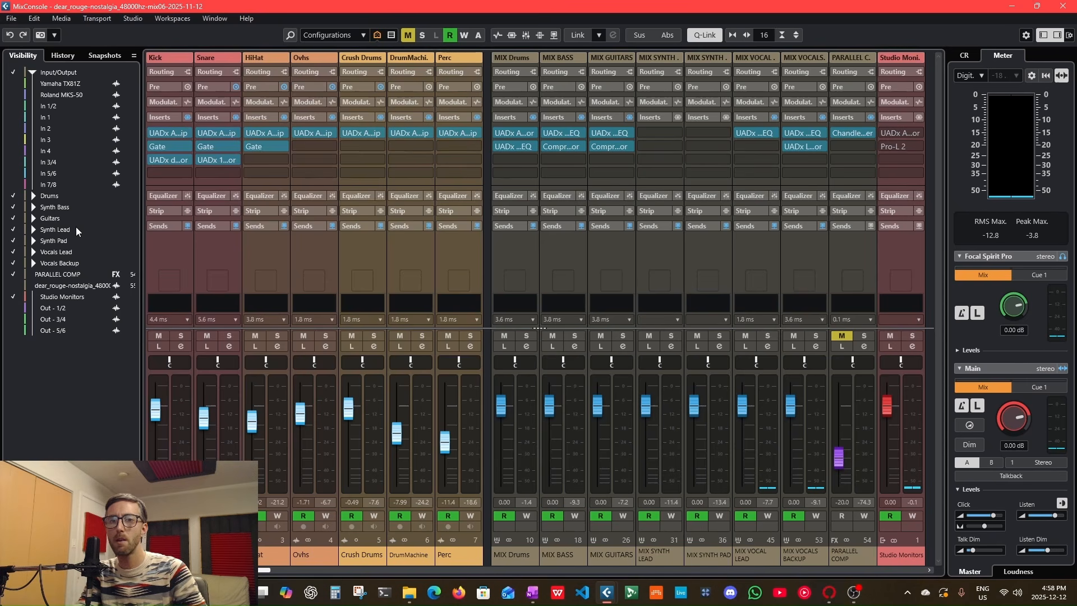
{"action": "left_click", "coordinate": [62, 301]}
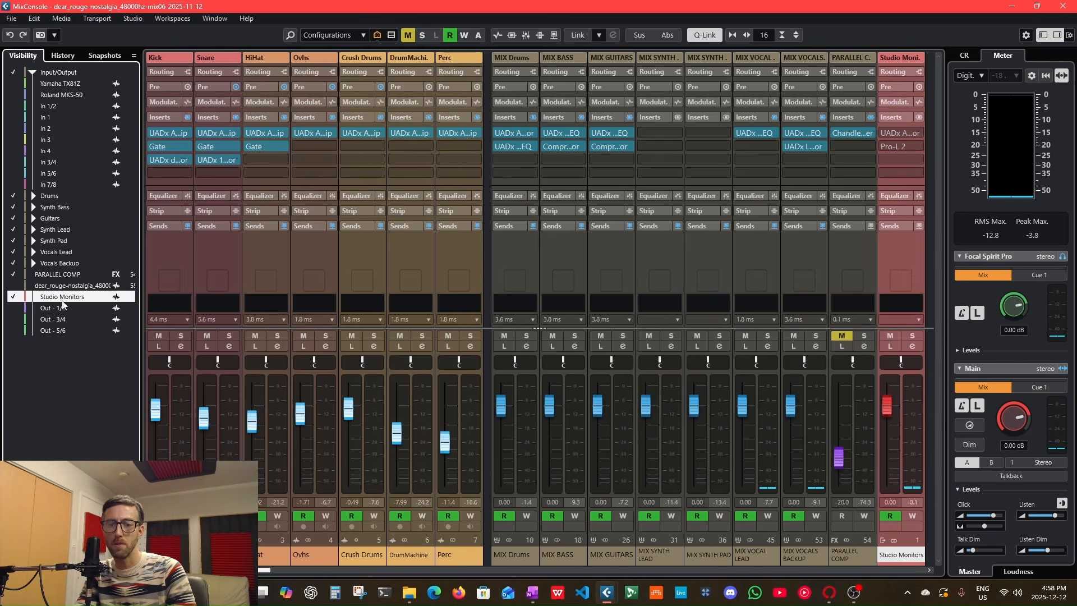
{"action": "left_click", "coordinate": [59, 571]}
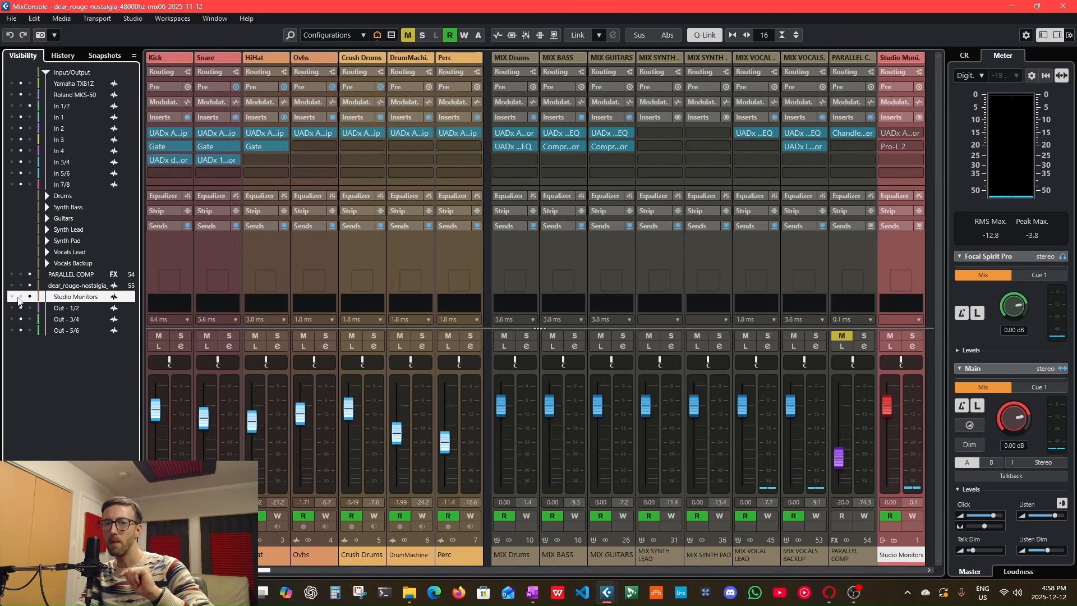
Step: Detach Studio Monitors from the right edge, attach it to the left edge, and move it back to the right edge
{"action": "left_click", "coordinate": [21, 297]}
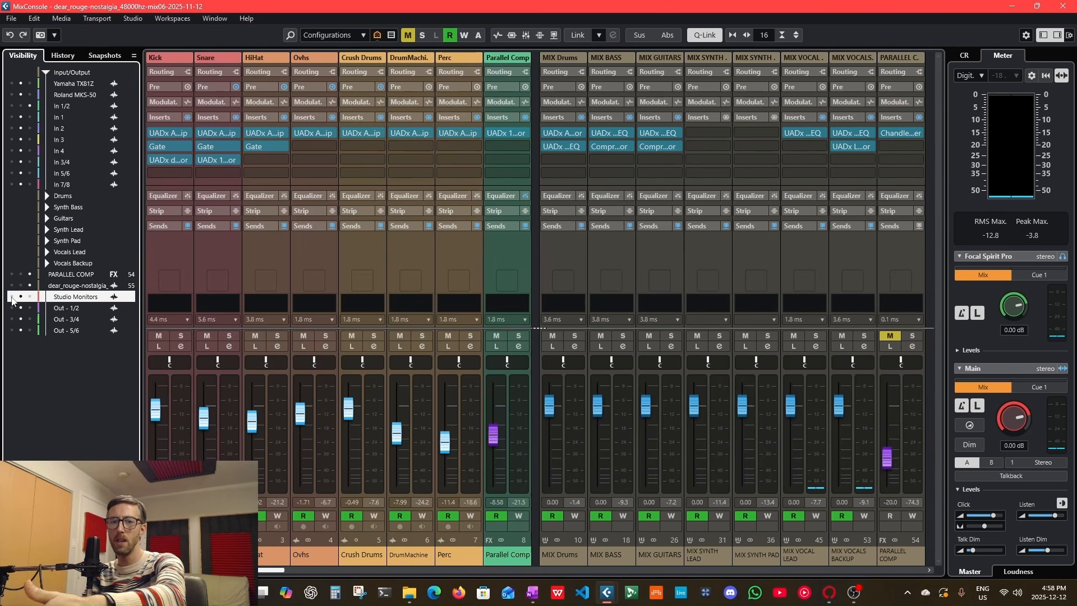
{"action": "left_click", "coordinate": [12, 298]}
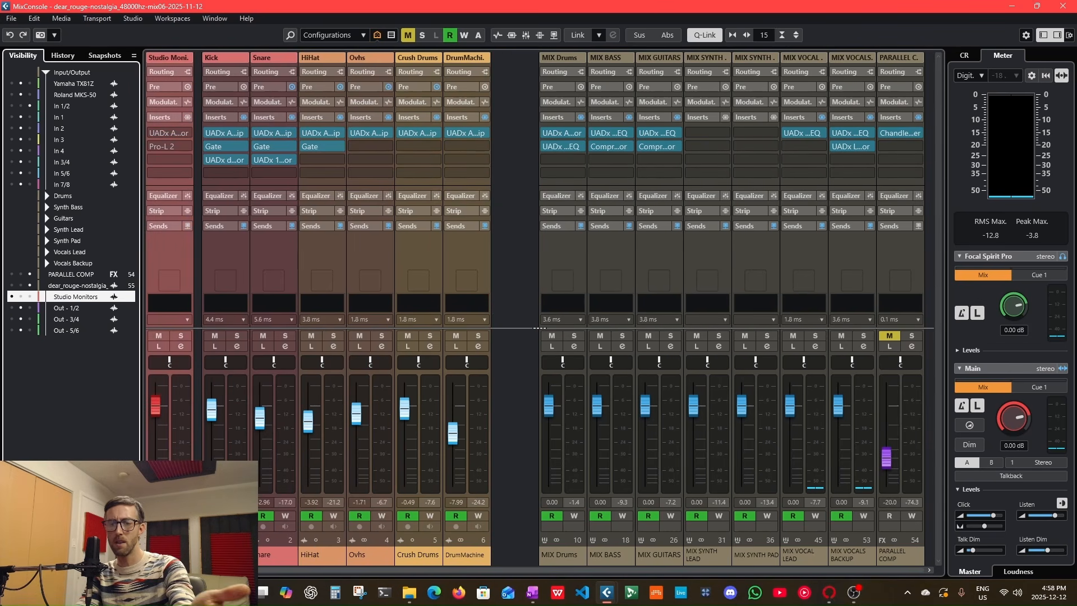
{"action": "left_click_drag", "start_coordinate": [240, 570], "coordinate": [323, 572]}
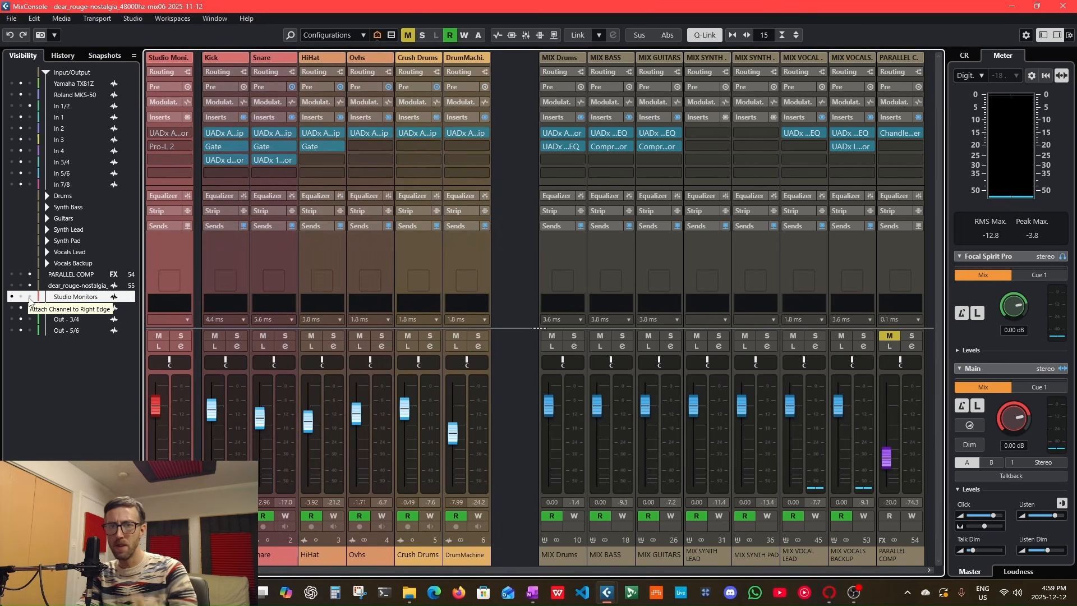
{"action": "left_click", "coordinate": [30, 298]}
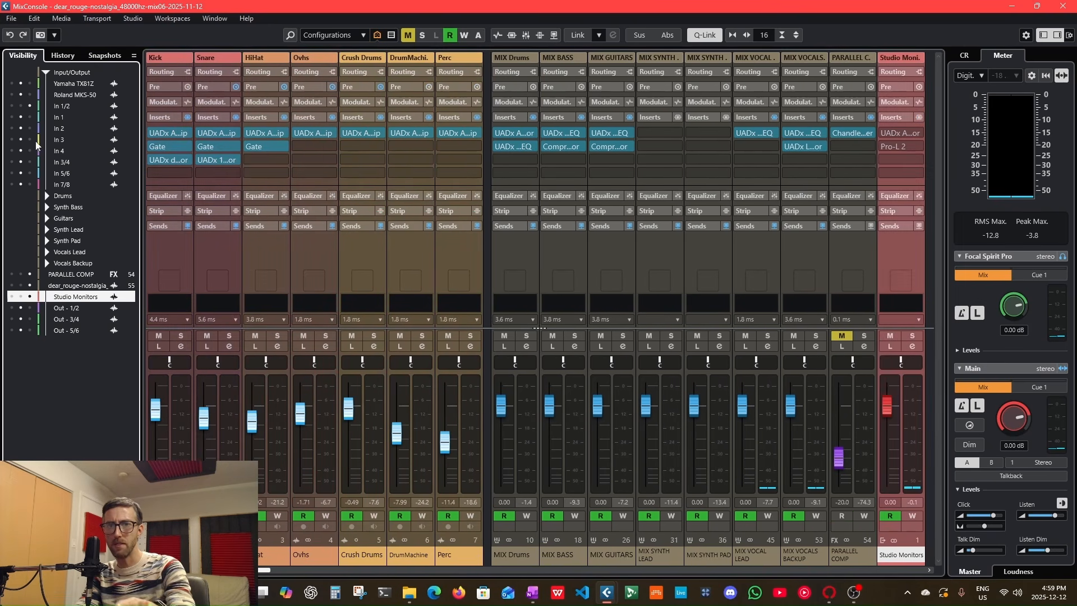
Step: Attach the In 1 and In 2 input channels to the mixer's left edge and select In 1
{"action": "left_click", "coordinate": [12, 117]}
{"action": "left_click", "coordinate": [11, 128]}
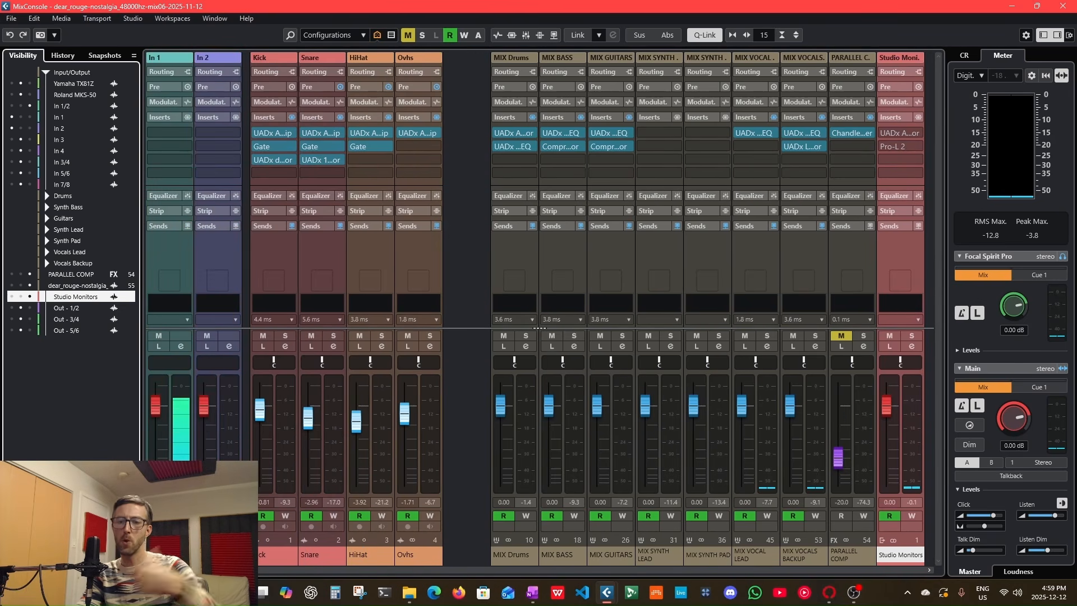
{"action": "left_click", "coordinate": [185, 413]}
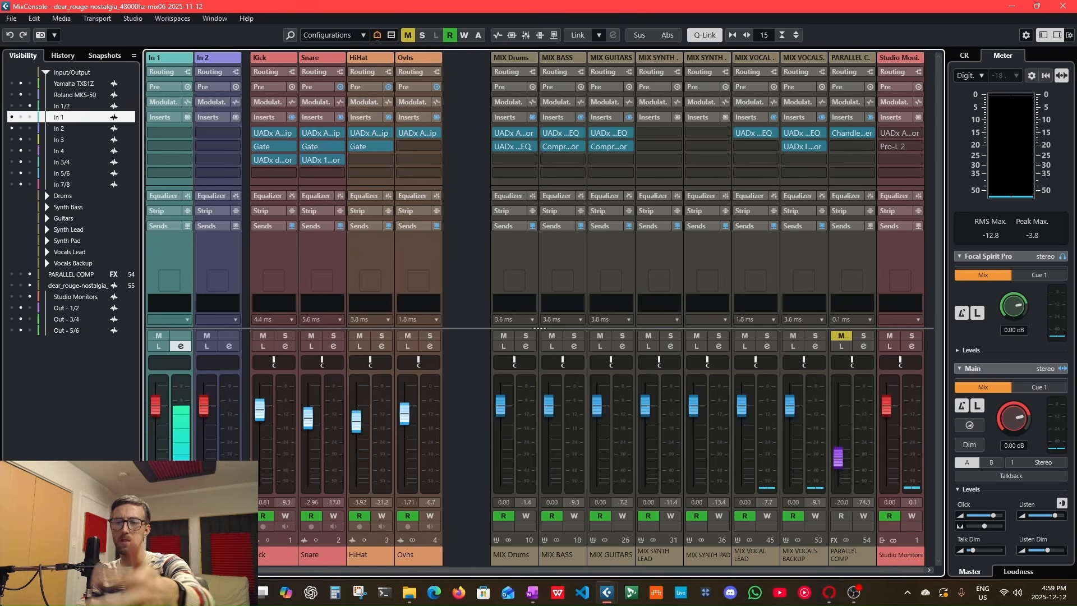
Step: Hide both the right and left zones of the MixConsole
{"action": "left_click", "coordinate": [1056, 35]}
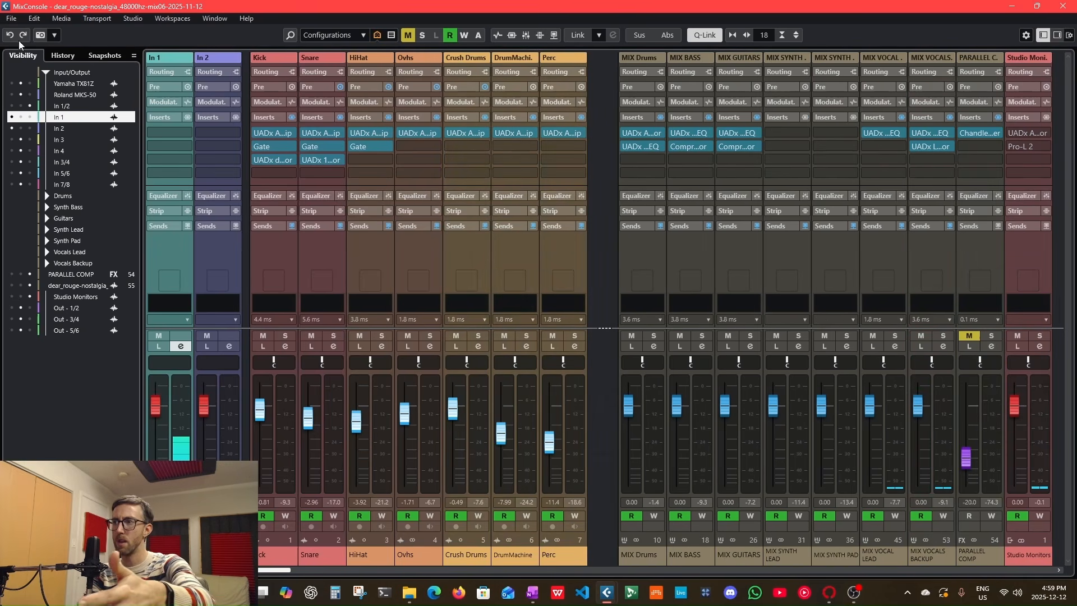
{"action": "left_click", "coordinate": [1042, 35]}
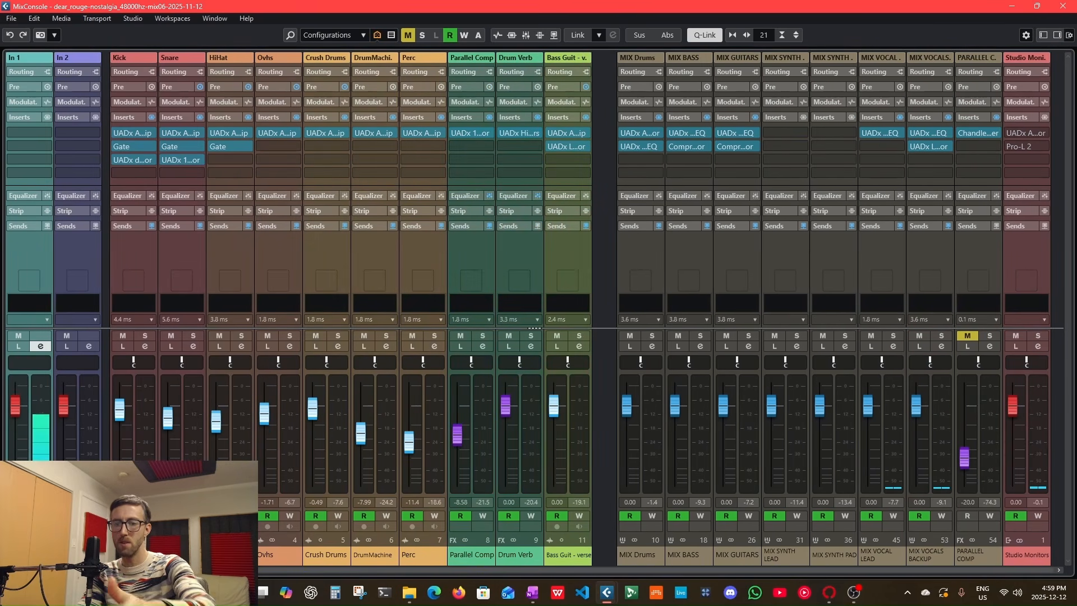
Step: Bring back the left zone and detach the In 1 and In 2 channels from the left edge
{"action": "left_click_drag", "start_coordinate": [200, 570], "coordinate": [692, 570]}
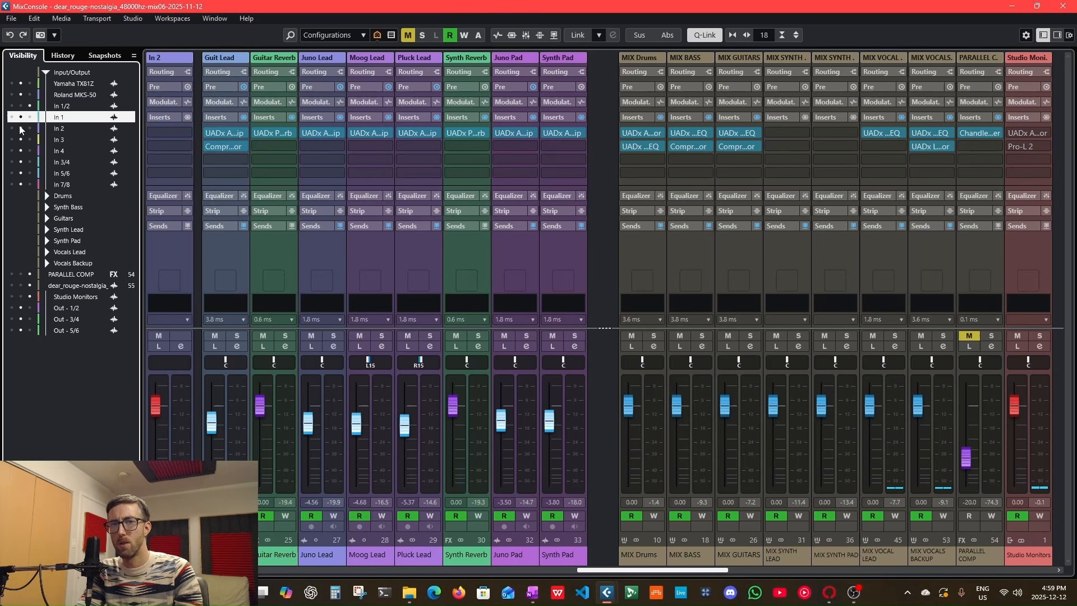
{"action": "left_click", "coordinate": [21, 129]}
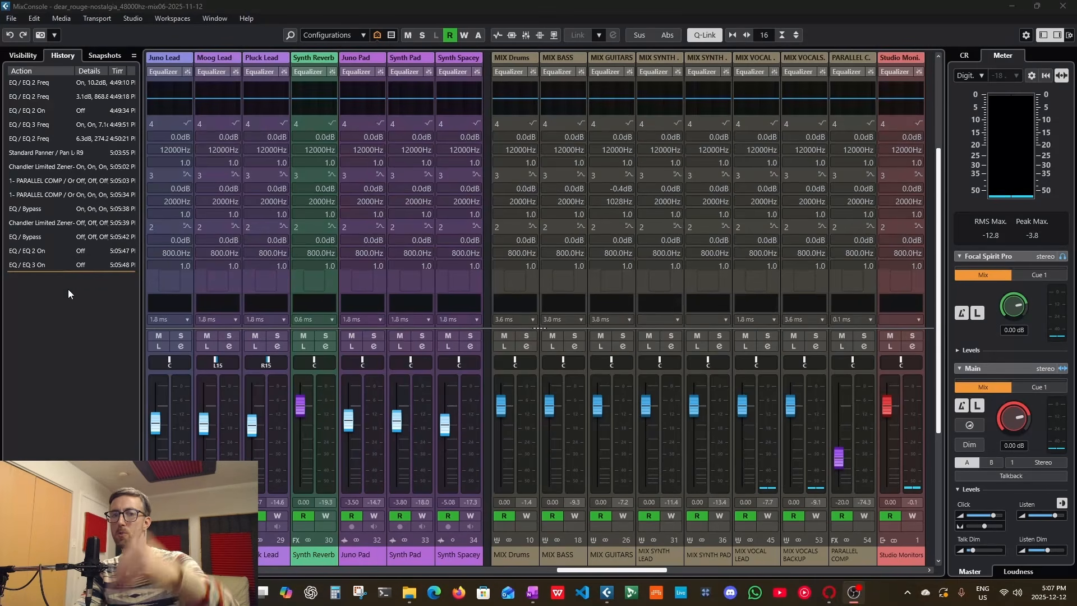
Step: Step the MixConsole history back past the EQ and PARALLEL COMP entries and restore it to the latest EQ 3 entry
{"action": "left_click", "coordinate": [65, 269]}
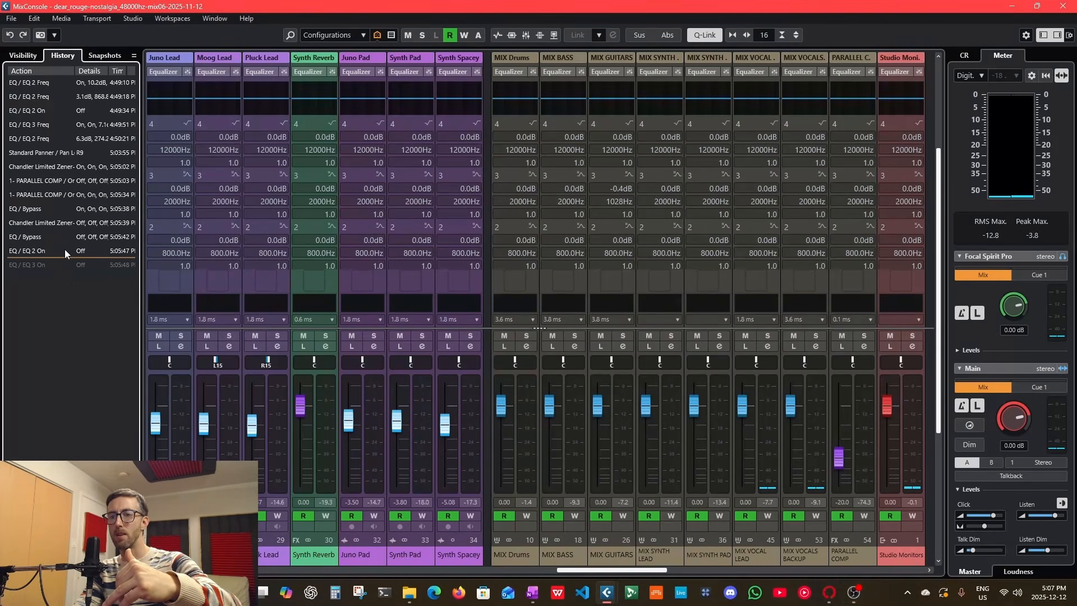
{"action": "left_click", "coordinate": [64, 247]}
{"action": "left_click", "coordinate": [65, 234]}
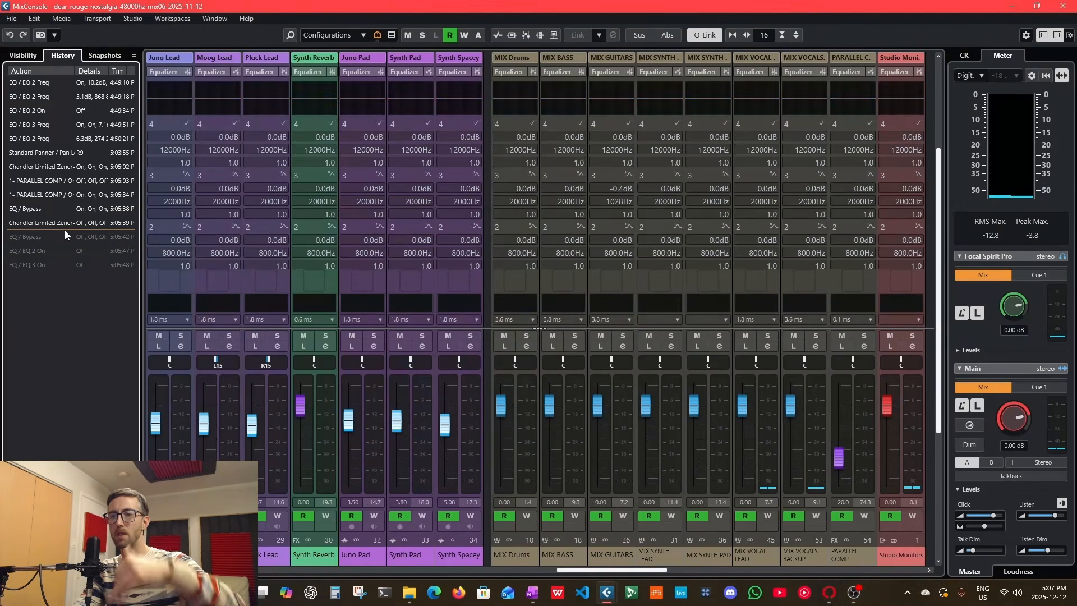
{"action": "left_click", "coordinate": [66, 217]}
{"action": "left_click", "coordinate": [66, 205]}
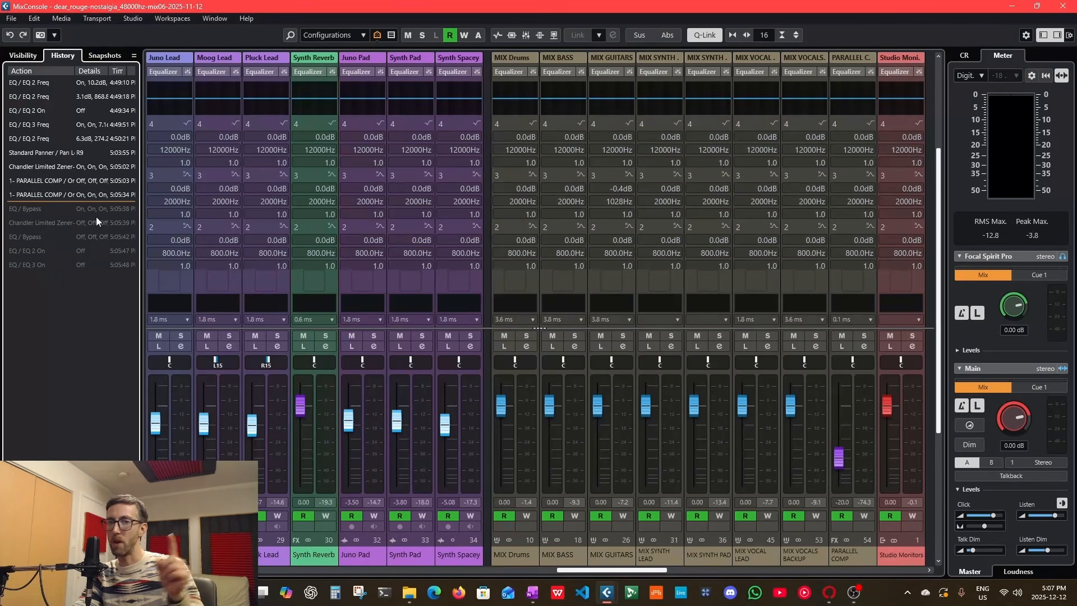
{"action": "left_click", "coordinate": [79, 178]}
{"action": "mouse_move", "coordinate": [79, 172]}
{"action": "left_mouse_down"}
{"action": "mouse_move", "coordinate": [79, 90]}
{"action": "mouse_move", "coordinate": [59, 297]}
{"action": "left_mouse_up"}
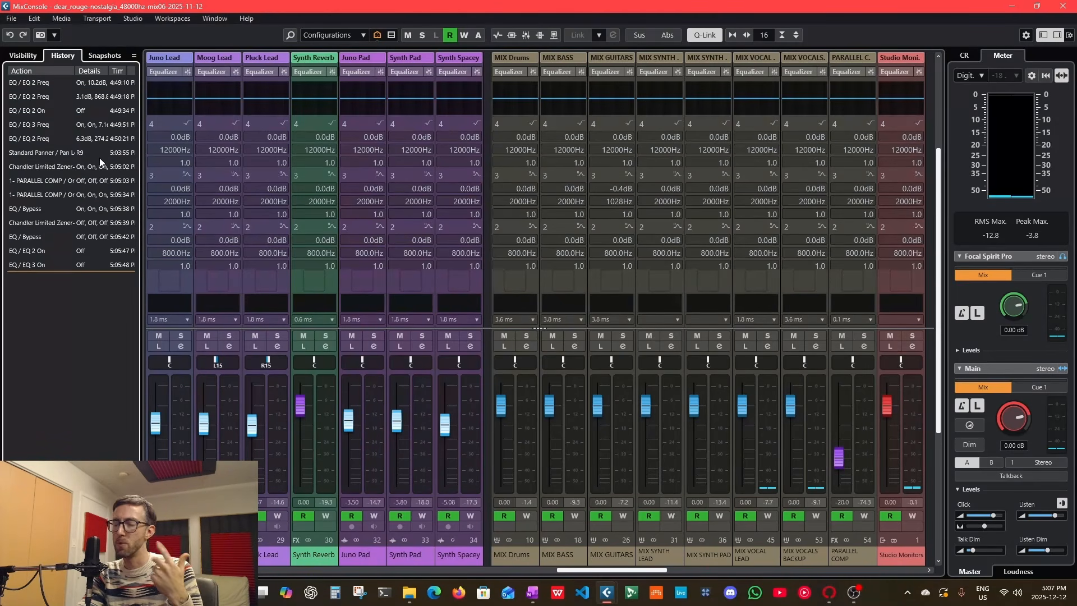
Step: Show the Snapshots list and expand the Inserts section of the channel racks in place of the Equalizer section
{"action": "left_click", "coordinate": [104, 57]}
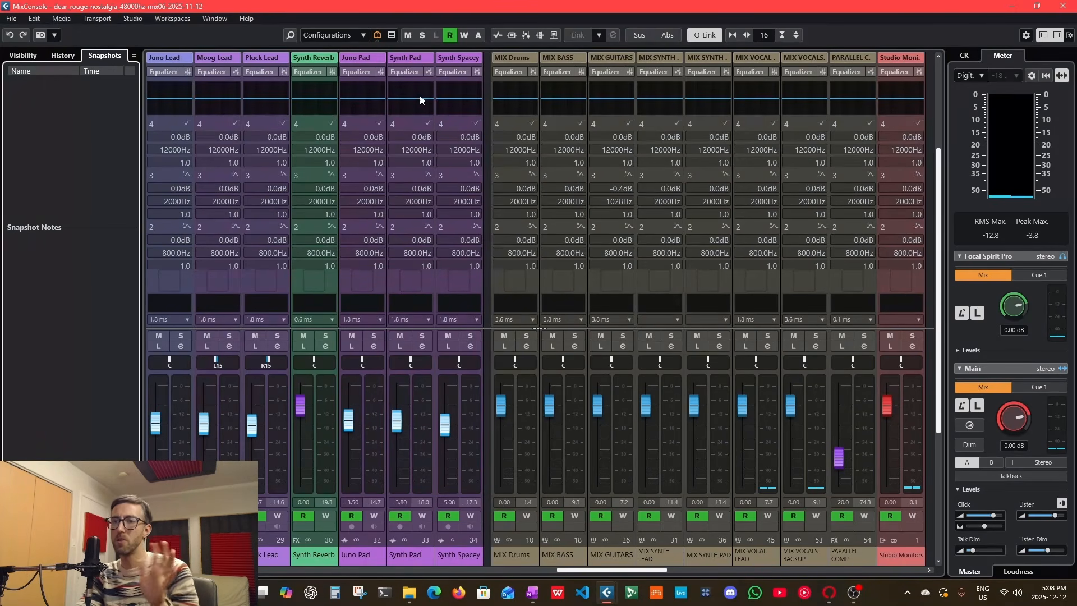
{"action": "left_click", "coordinate": [407, 72]}
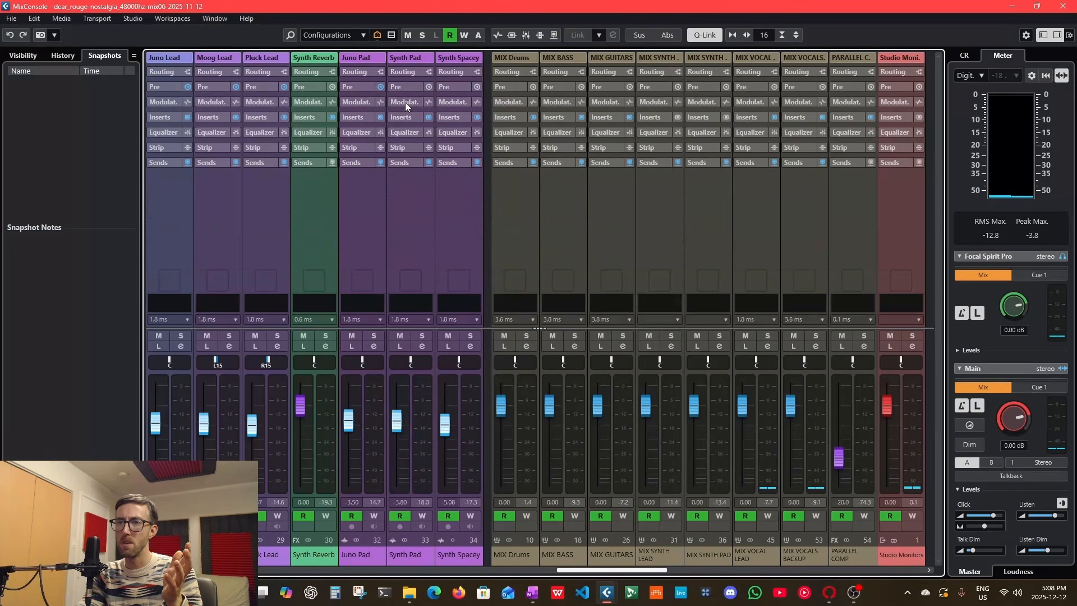
{"action": "left_click", "coordinate": [406, 134]}
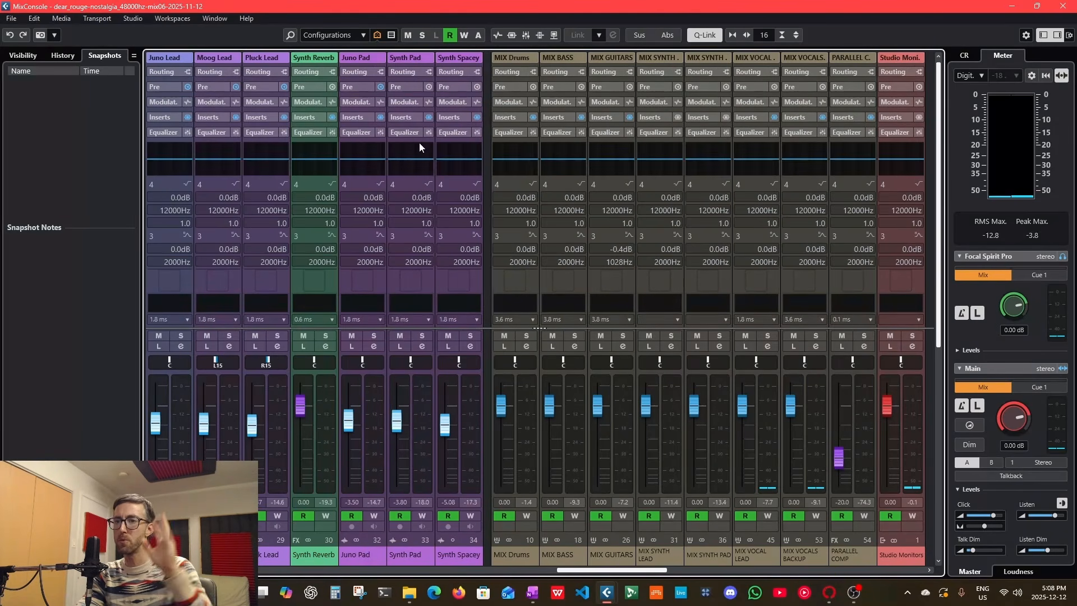
{"action": "left_click", "coordinate": [406, 116]}
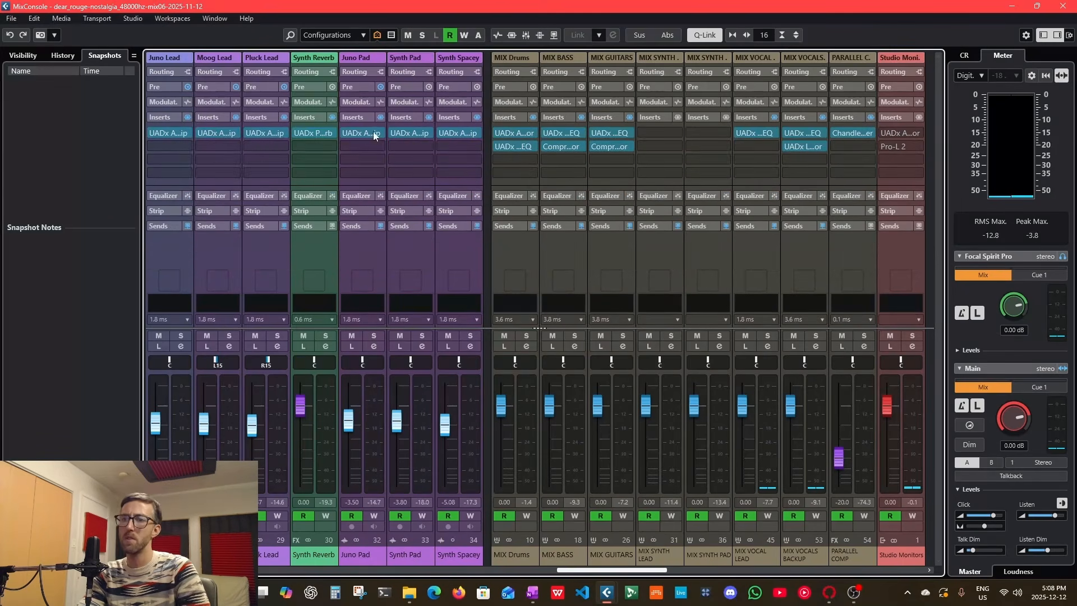
Step: Save a snapshot of the current mix and select it in the Snapshots list
{"action": "left_click", "coordinate": [55, 35]}
{"action": "left_click", "coordinate": [55, 35]}
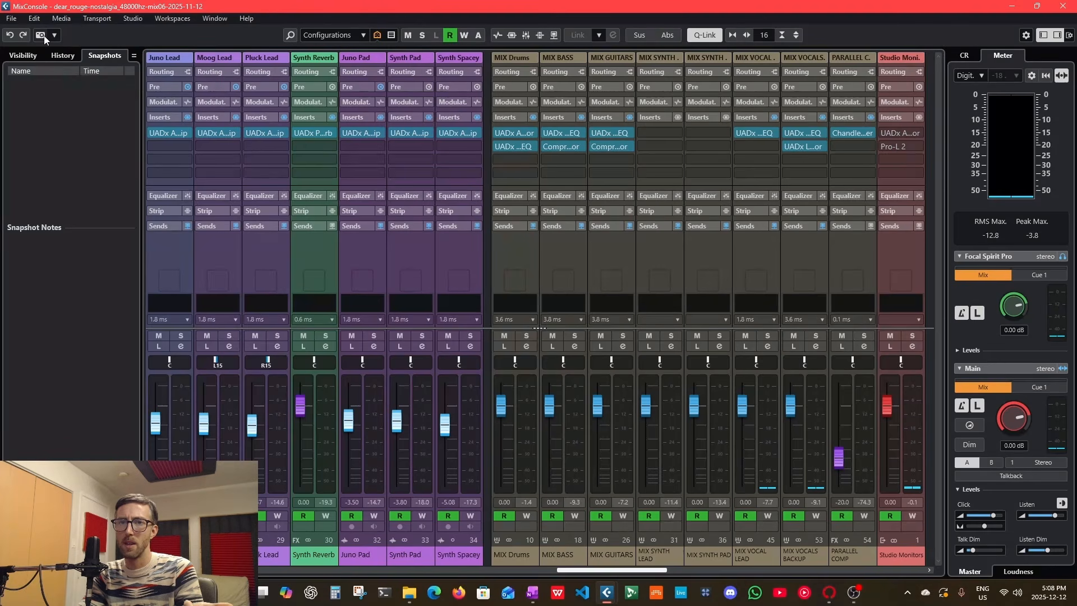
{"action": "left_click", "coordinate": [40, 35]}
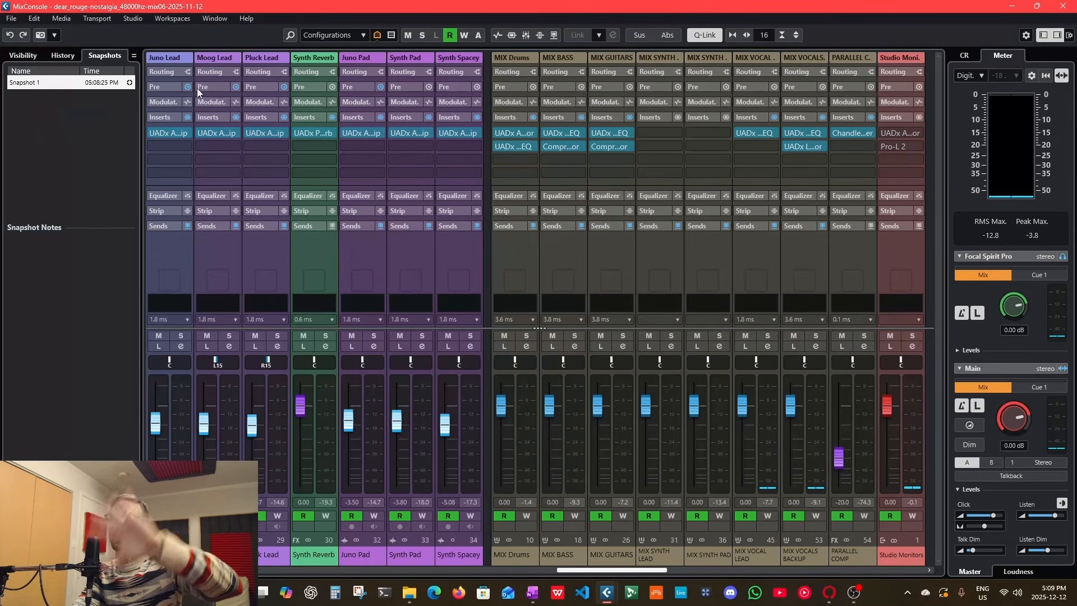
{"action": "left_click", "coordinate": [60, 84]}
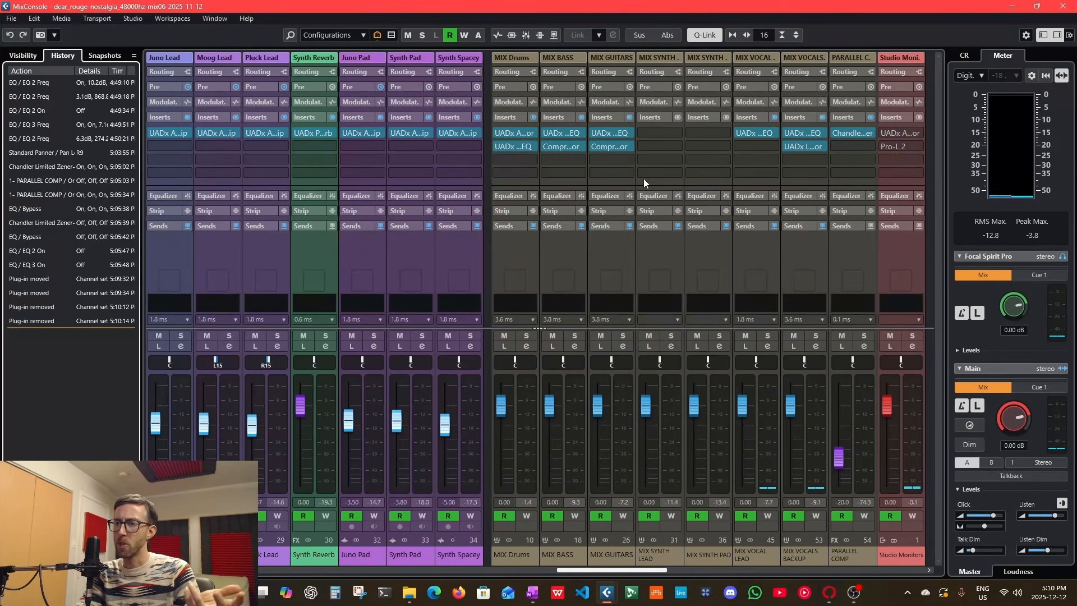
Step: Expand the Sends section and set the MIX GUITARS send to PARALLEL COMP to -14.2
{"action": "left_click", "coordinate": [610, 225]}
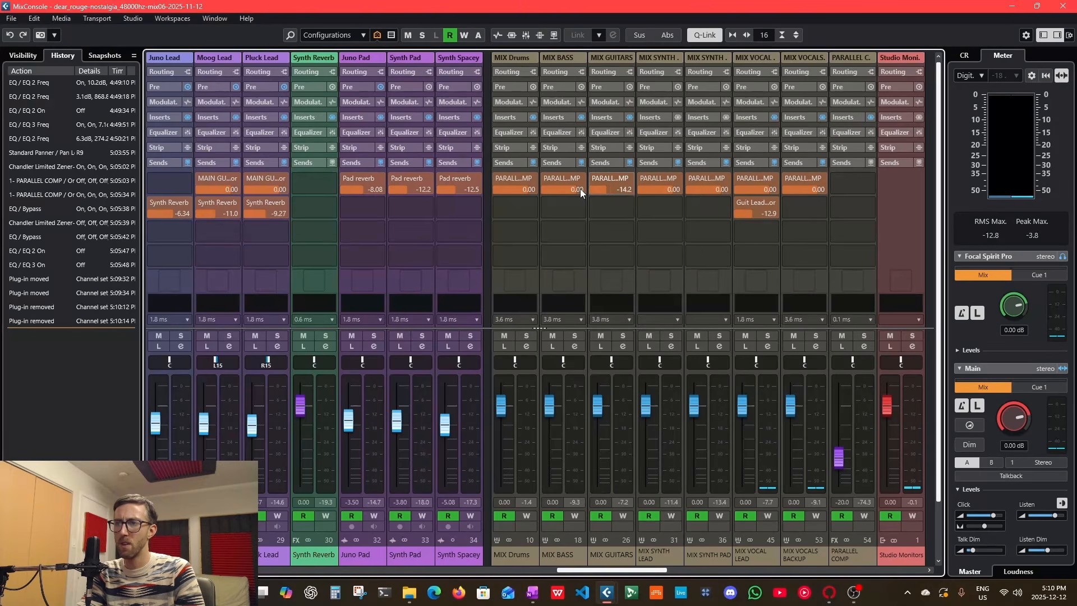
Step: Boost EQ band 3 of the MIX GUITARS group to 8.1 dB at 1440 Hz on its equalizer curve
{"action": "left_click", "coordinate": [614, 133]}
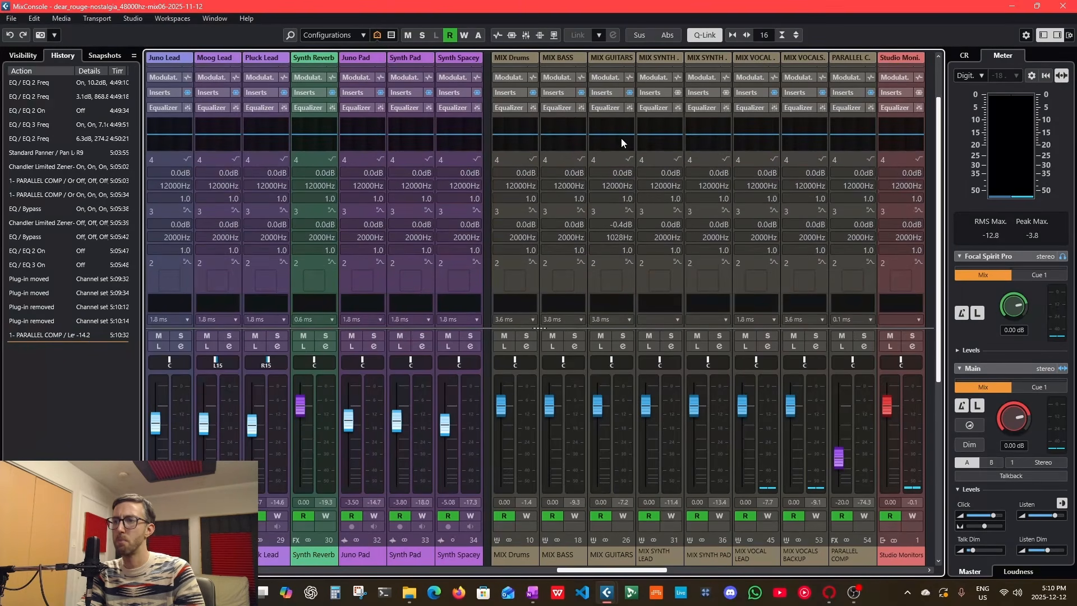
{"action": "left_click", "coordinate": [619, 136]}
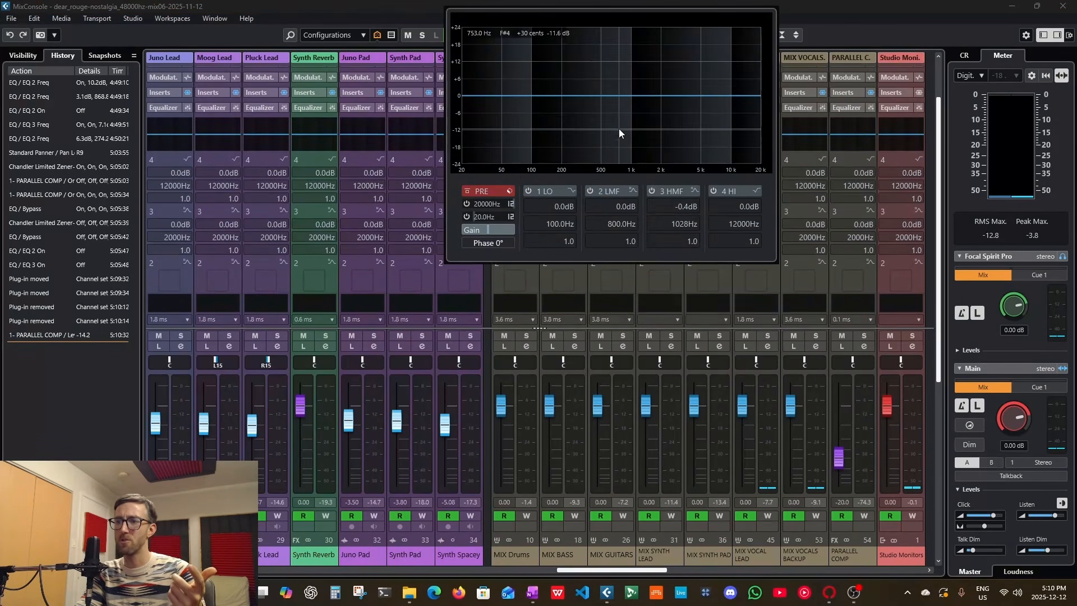
{"action": "left_click_drag", "start_coordinate": [632, 96], "coordinate": [648, 76]}
{"action": "left_click", "coordinate": [792, 140]}
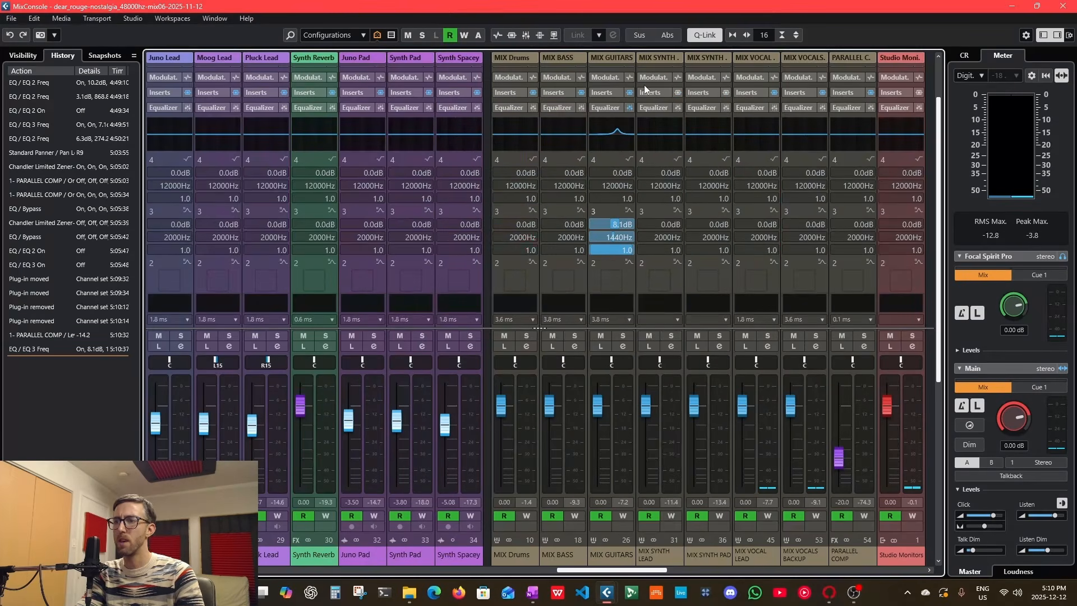
Step: Copy the MIX GUITARS compressor into the third insert slot of MIX SYNTH LEAD and MIX SYNTH PAD, and remove the MIX SYNTH LEAD copy
{"action": "left_click", "coordinate": [620, 94]}
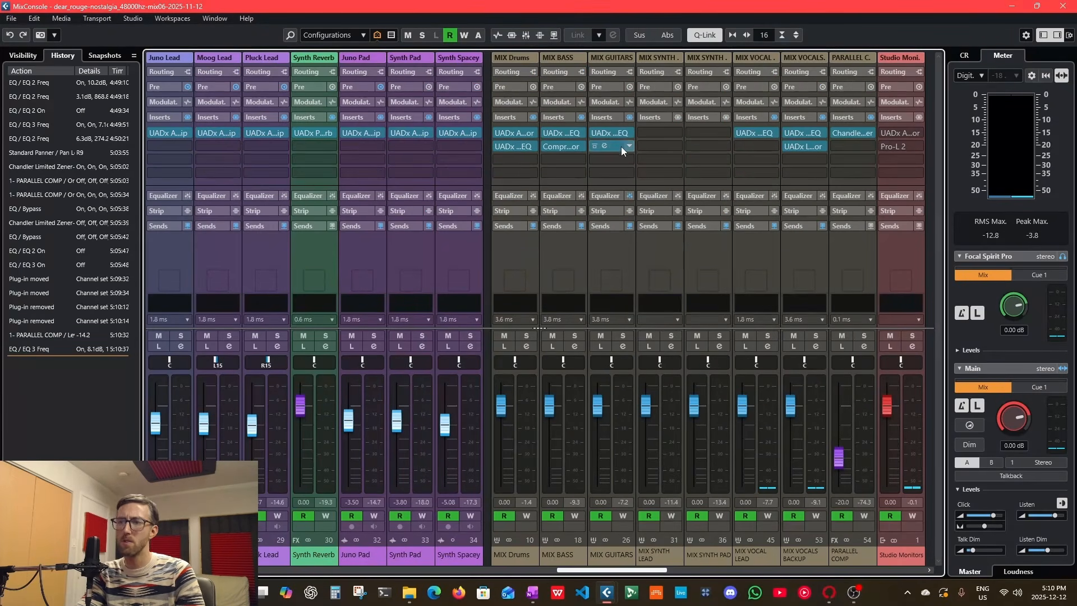
{"action": "left_click_drag", "start_coordinate": [620, 146], "coordinate": [712, 164]}
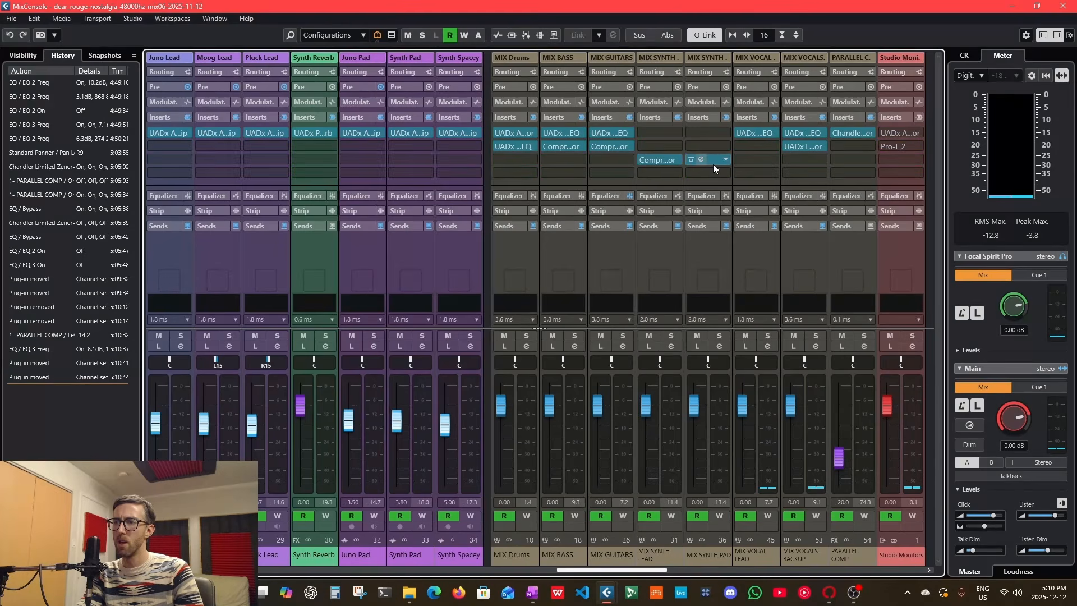
{"action": "left_click", "coordinate": [676, 162]}
{"action": "left_click", "coordinate": [686, 180]}
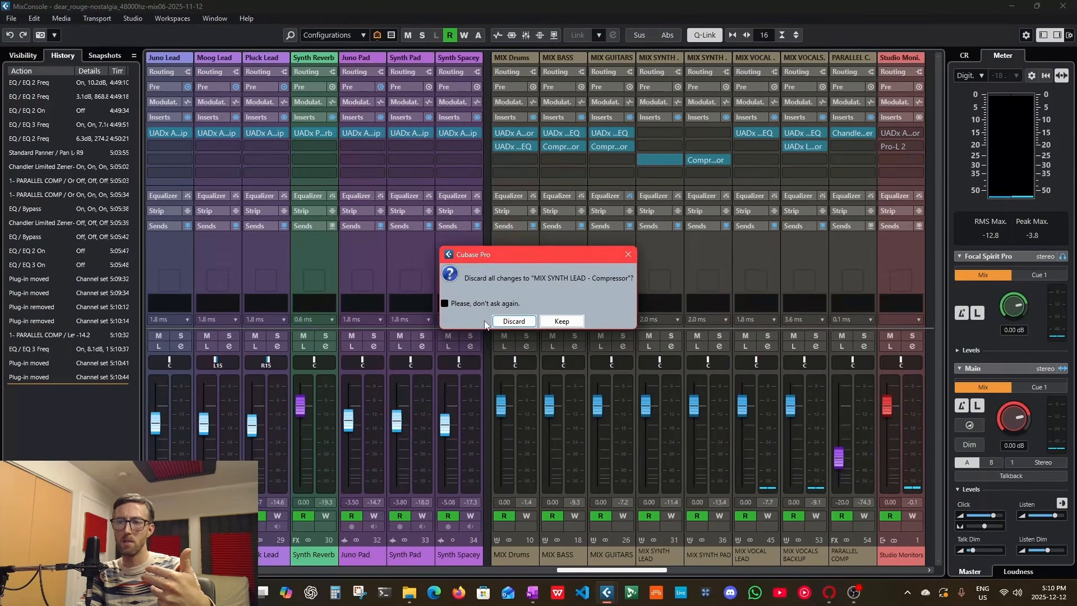
{"action": "left_click", "coordinate": [513, 326]}
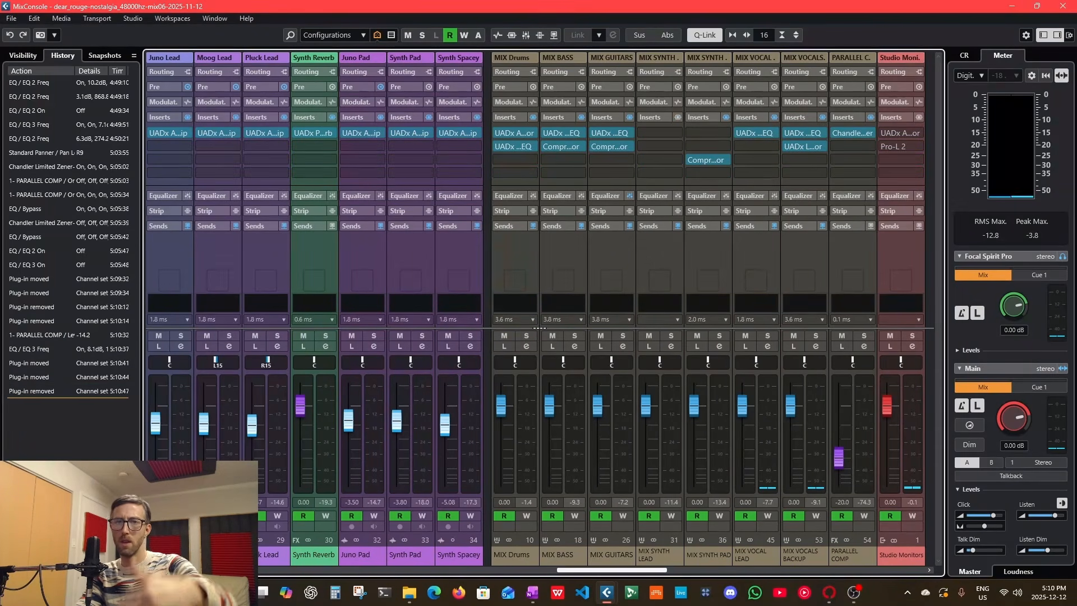
Step: Save a second MixConsole snapshot of the current mix
{"action": "left_click", "coordinate": [106, 56]}
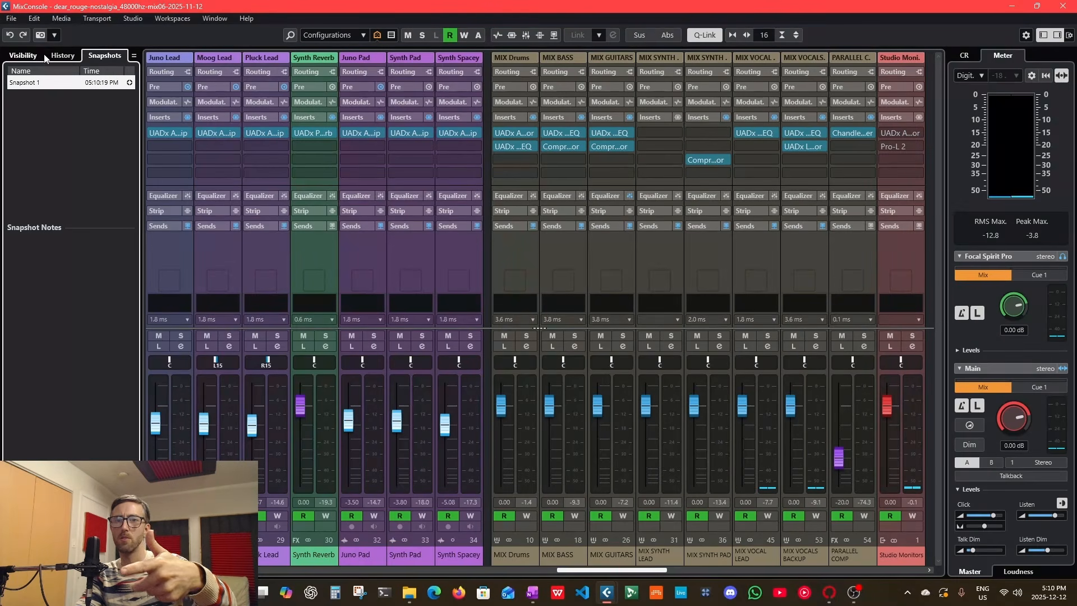
{"action": "left_click", "coordinate": [41, 35]}
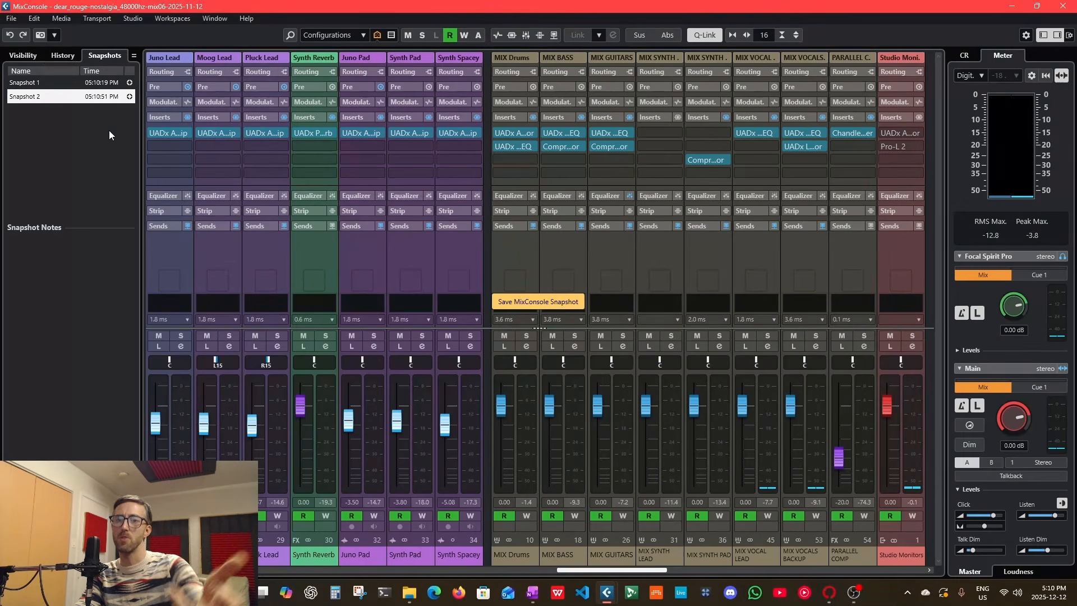
Step: Recall Snapshot 1, accepting the deletion of insert automation, and expand the Sends section to check the send levels
{"action": "left_click", "coordinate": [50, 84]}
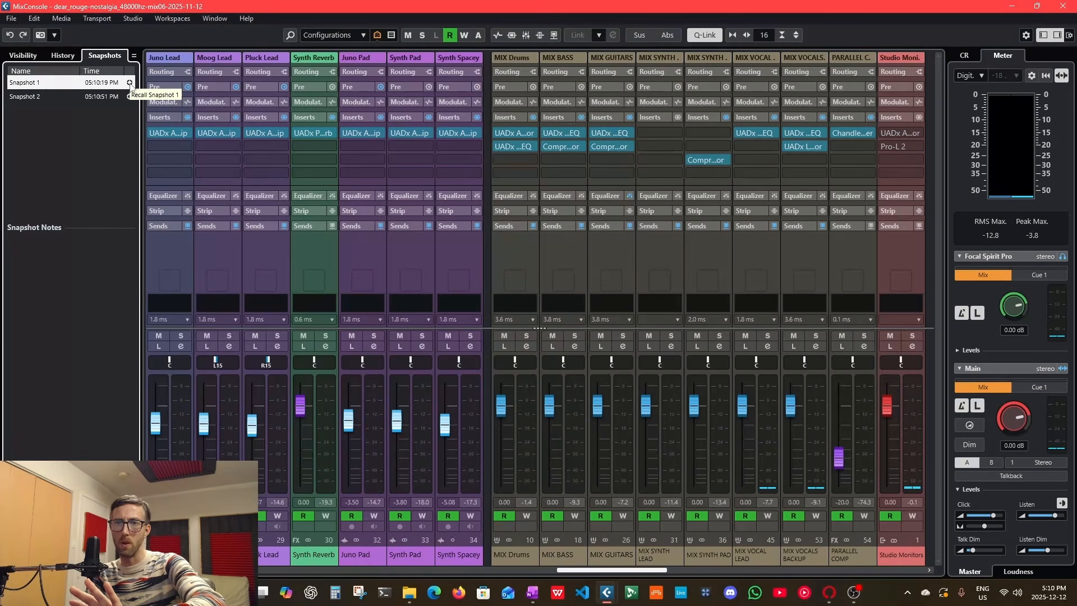
{"action": "left_click", "coordinate": [129, 83]}
{"action": "left_click", "coordinate": [527, 322]}
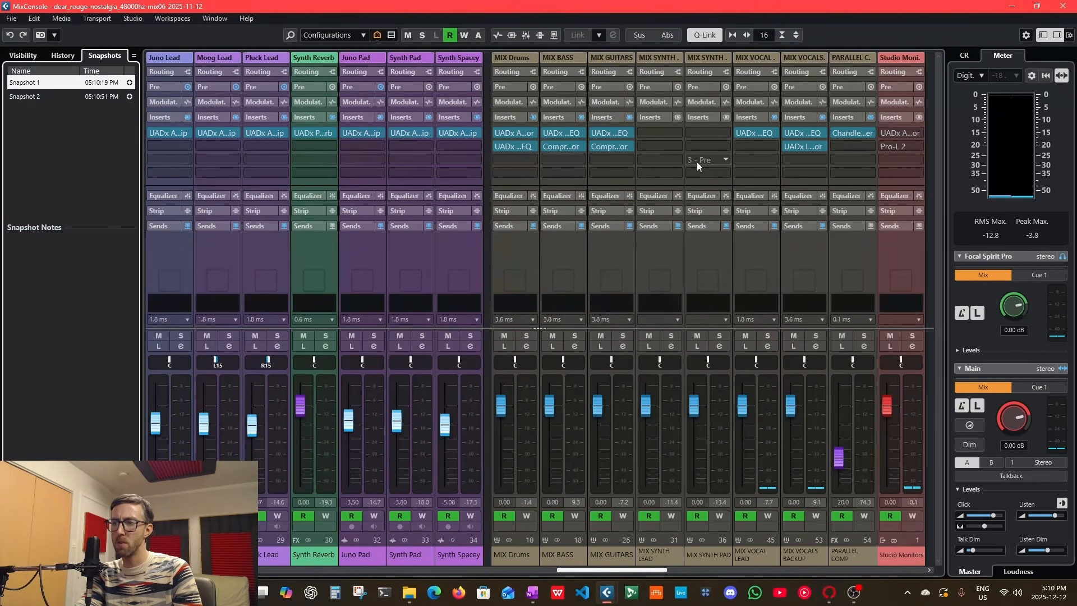
{"action": "left_click", "coordinate": [610, 224]}
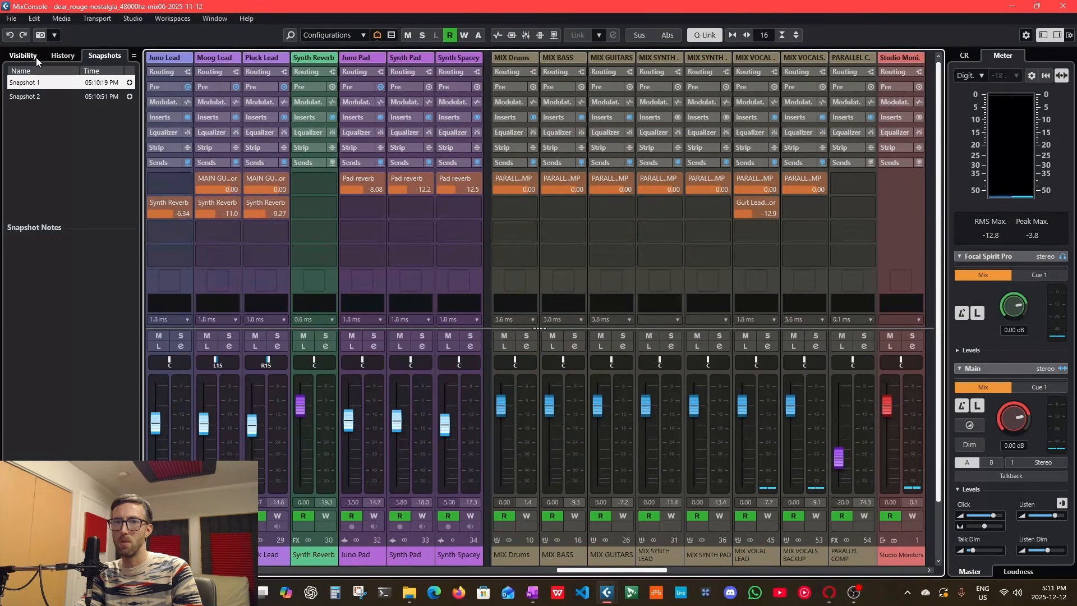
Step: Step the mixer history back to before the PARALLEL COMP send level change
{"action": "left_click", "coordinate": [69, 56]}
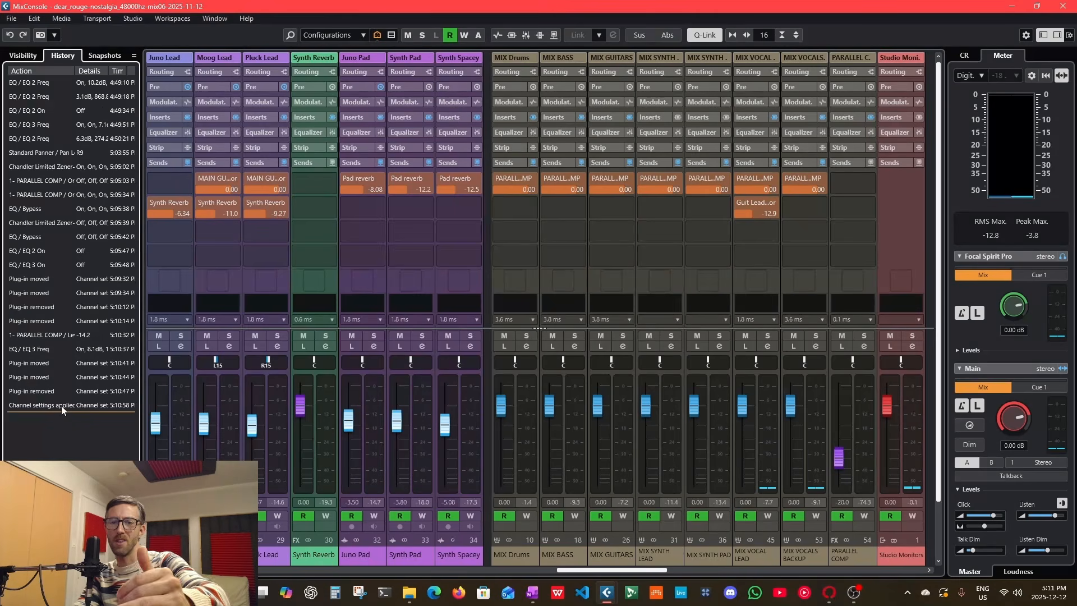
{"action": "left_click", "coordinate": [68, 331]}
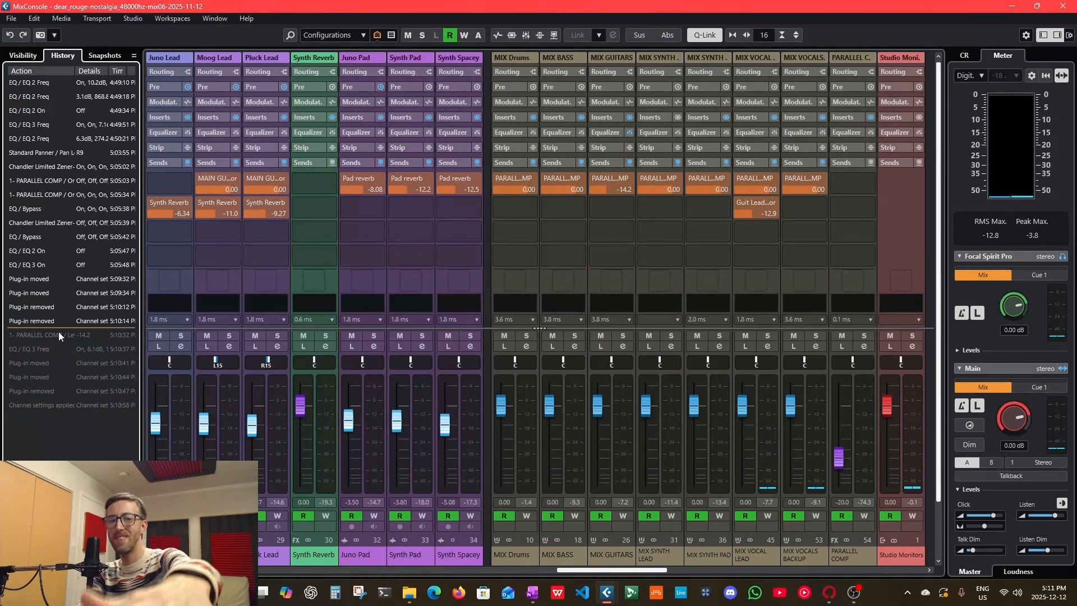
Step: Recall Snapshot 2, accepting the deletion of insert automation, and check the Inserts and Equalizer sections of the channels
{"action": "left_click", "coordinate": [105, 55]}
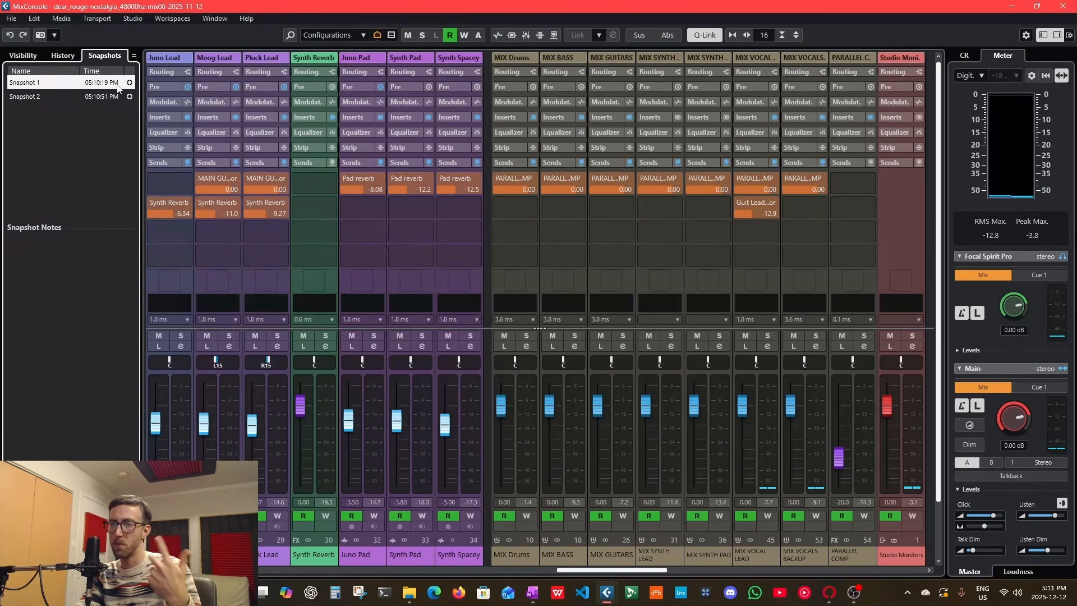
{"action": "left_click", "coordinate": [129, 97]}
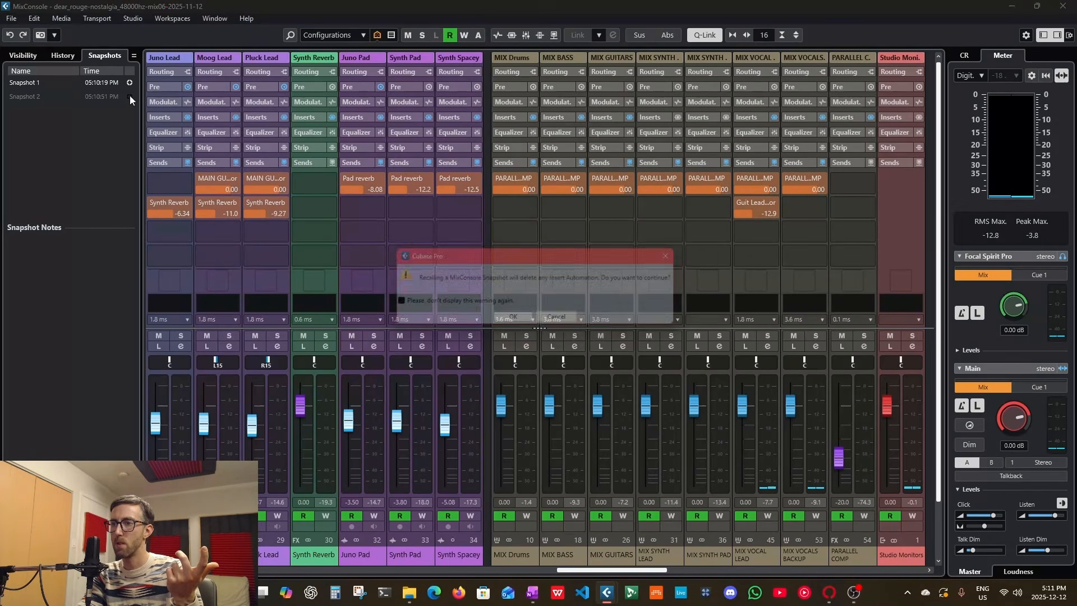
{"action": "left_click", "coordinate": [513, 316]}
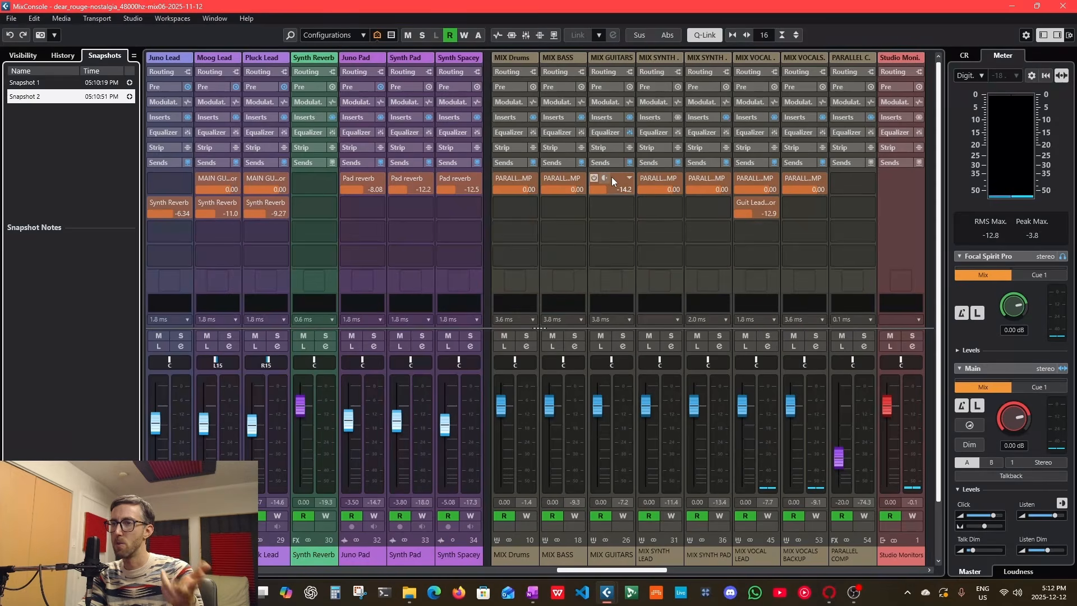
{"action": "left_click", "coordinate": [655, 117]}
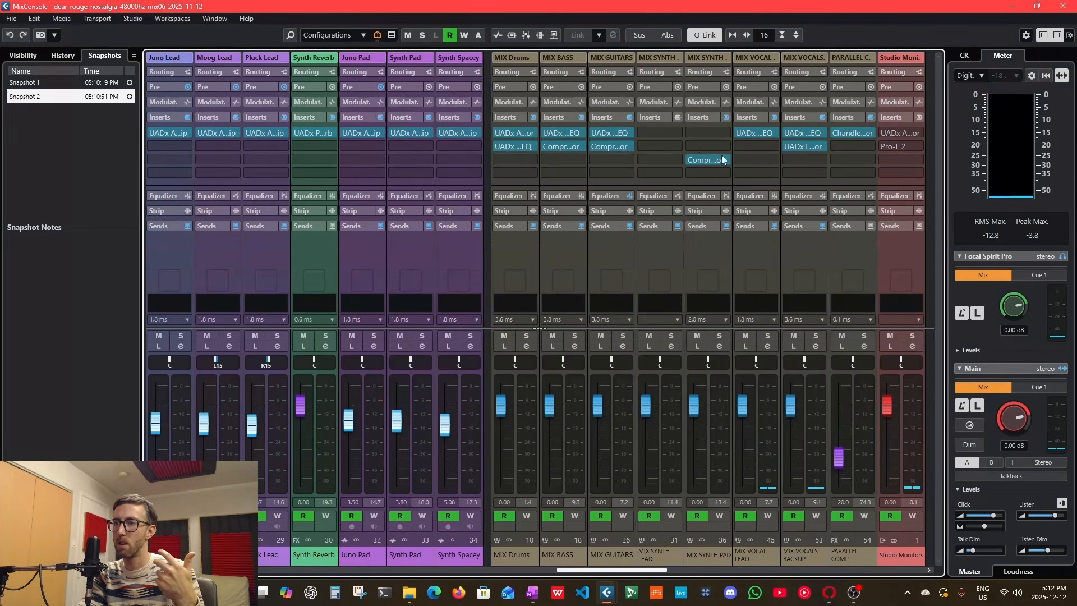
{"action": "left_click", "coordinate": [618, 195]}
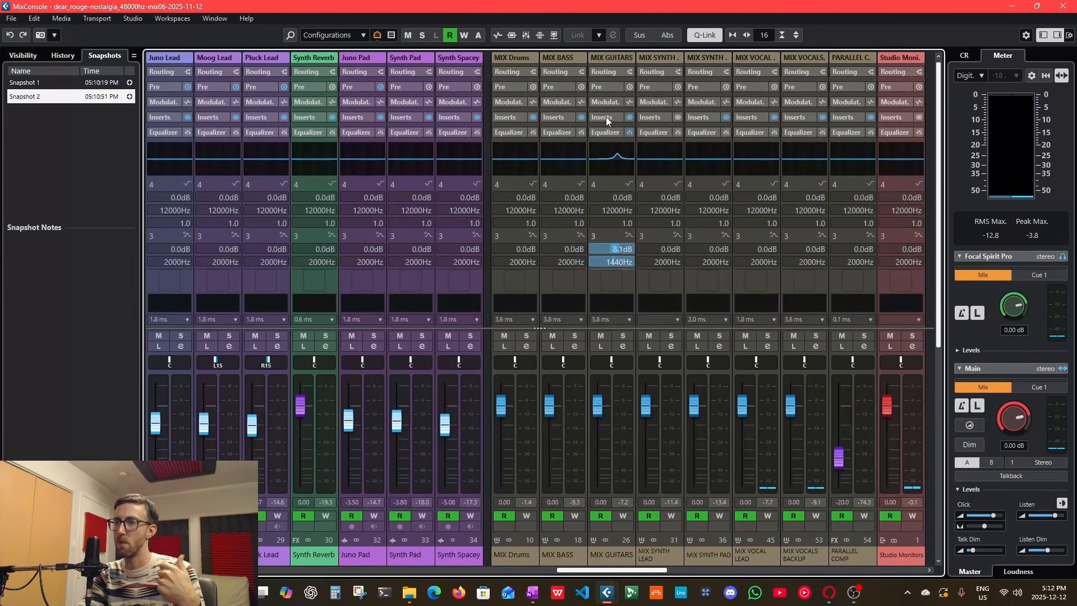
{"action": "left_click", "coordinate": [606, 117]}
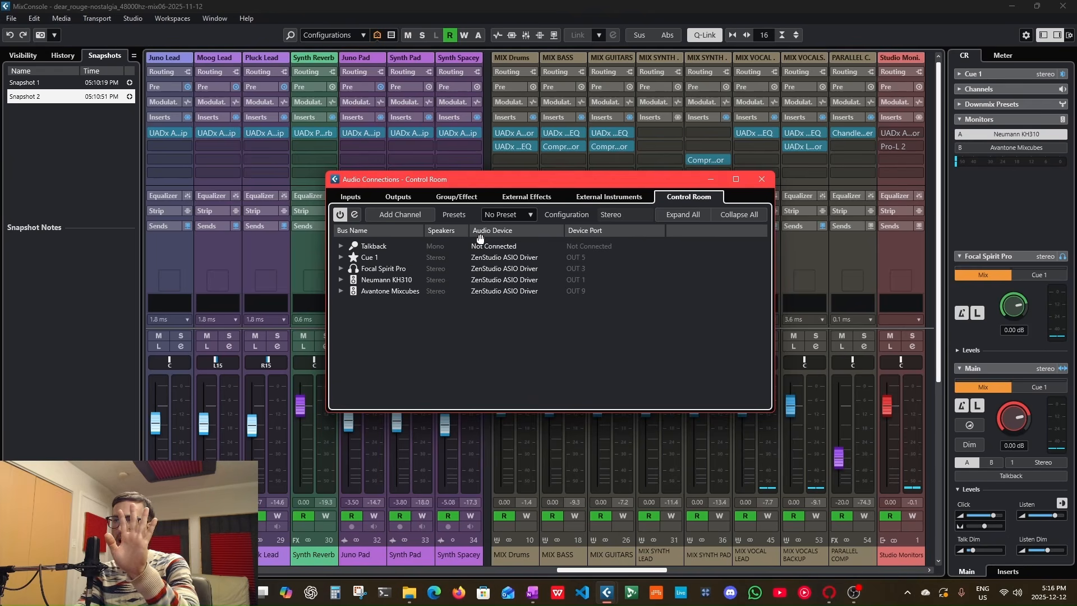
Step: Reopen the Control Room audio connections and expand Avantone Mixcubes, Neumann KH310, Focal Spirit Pro and Cue 1 to examine their device ports
{"action": "left_click", "coordinate": [761, 179]}
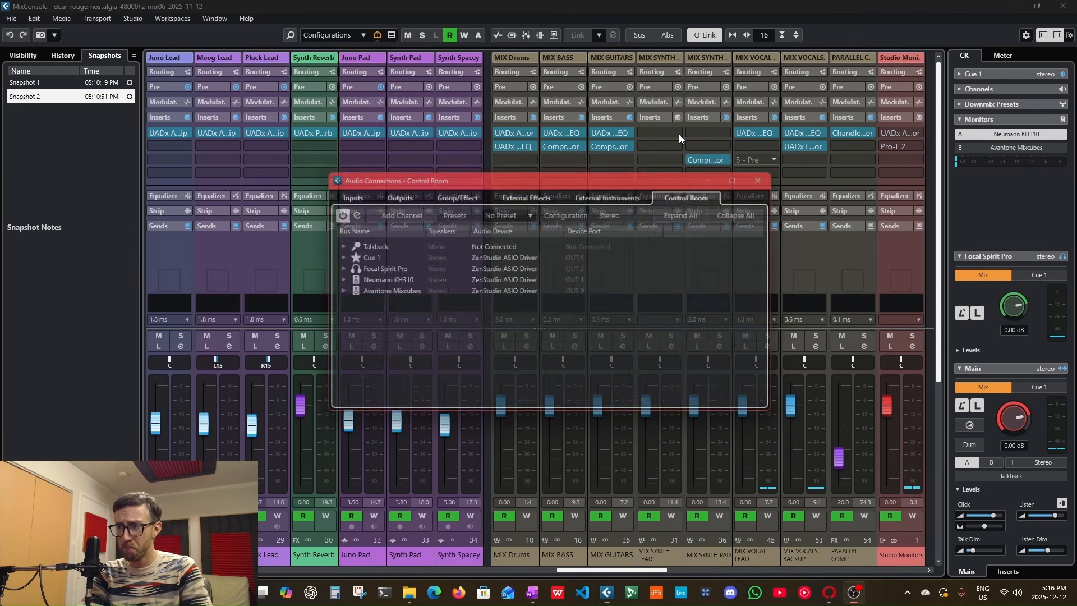
{"action": "left_click", "coordinate": [133, 19]}
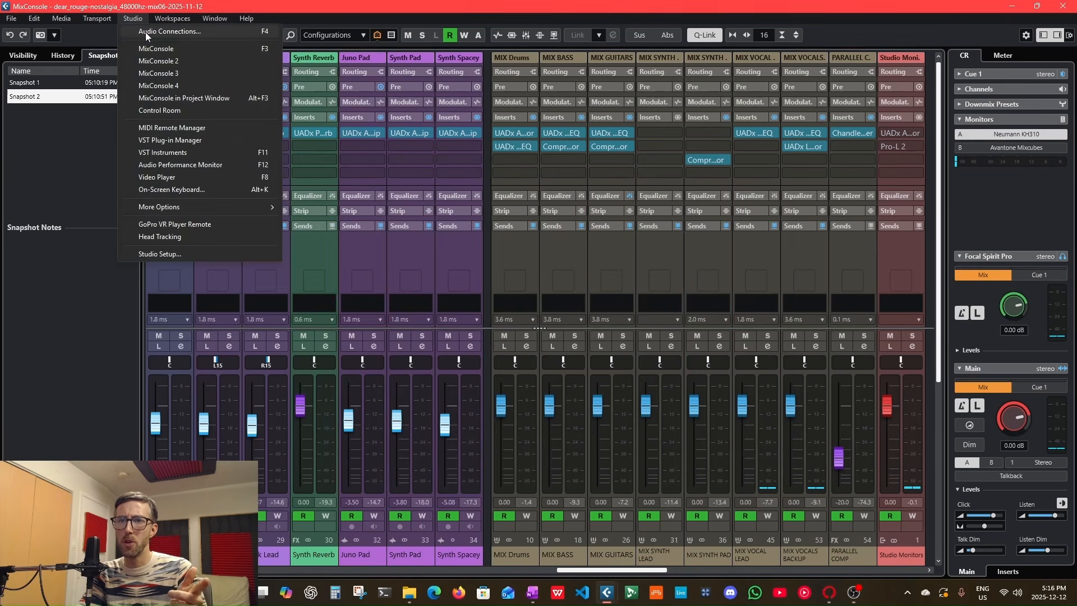
{"action": "left_click", "coordinate": [146, 31]}
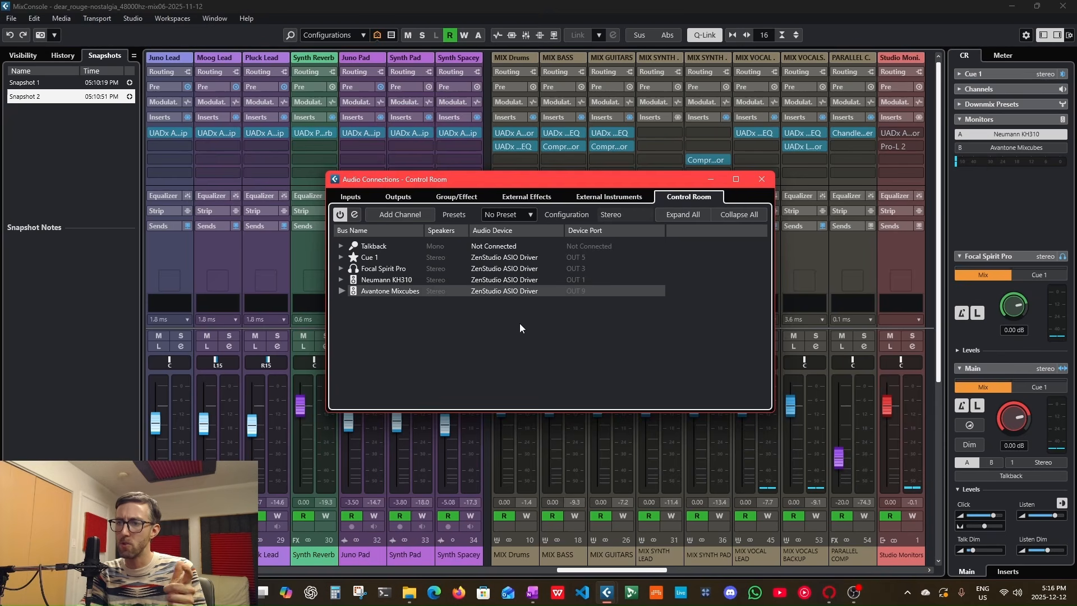
{"action": "left_click", "coordinate": [341, 291]}
{"action": "left_click", "coordinate": [340, 279]}
{"action": "left_click", "coordinate": [340, 269]}
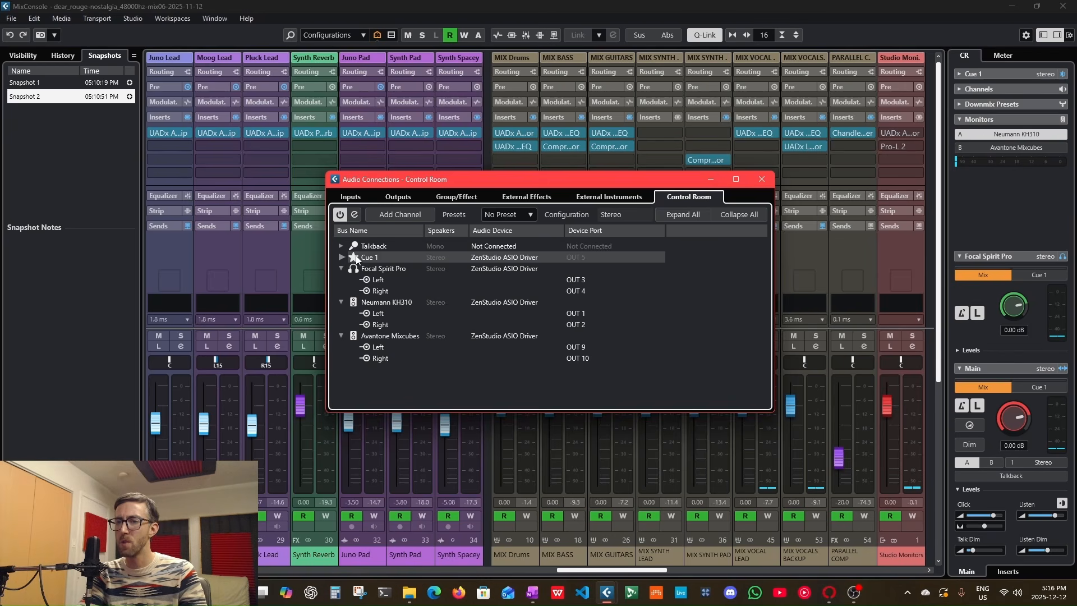
{"action": "left_click", "coordinate": [341, 257]}
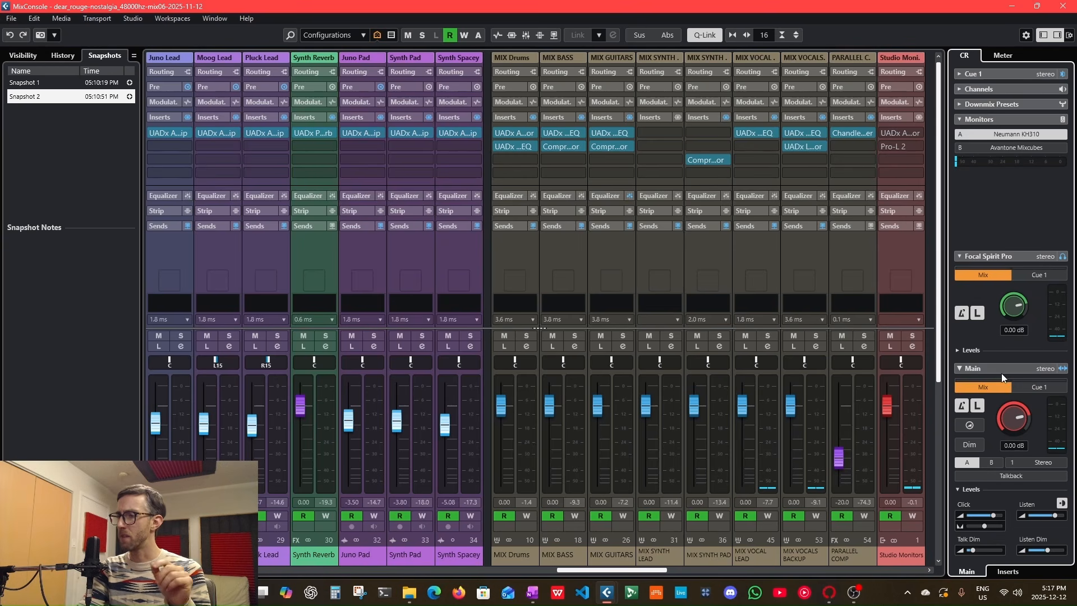
Step: Switch the main output between the Neumann KH310 and Avantone Mixcubes monitors and between the Stereo and Mono downmix presets
{"action": "left_click", "coordinate": [990, 464]}
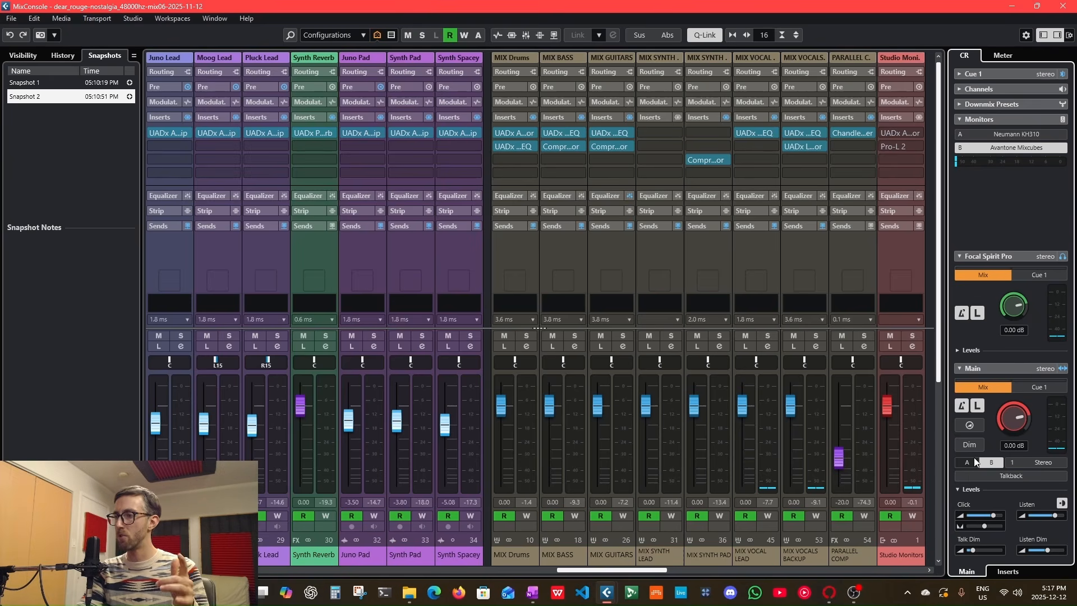
{"action": "left_click", "coordinate": [972, 466]}
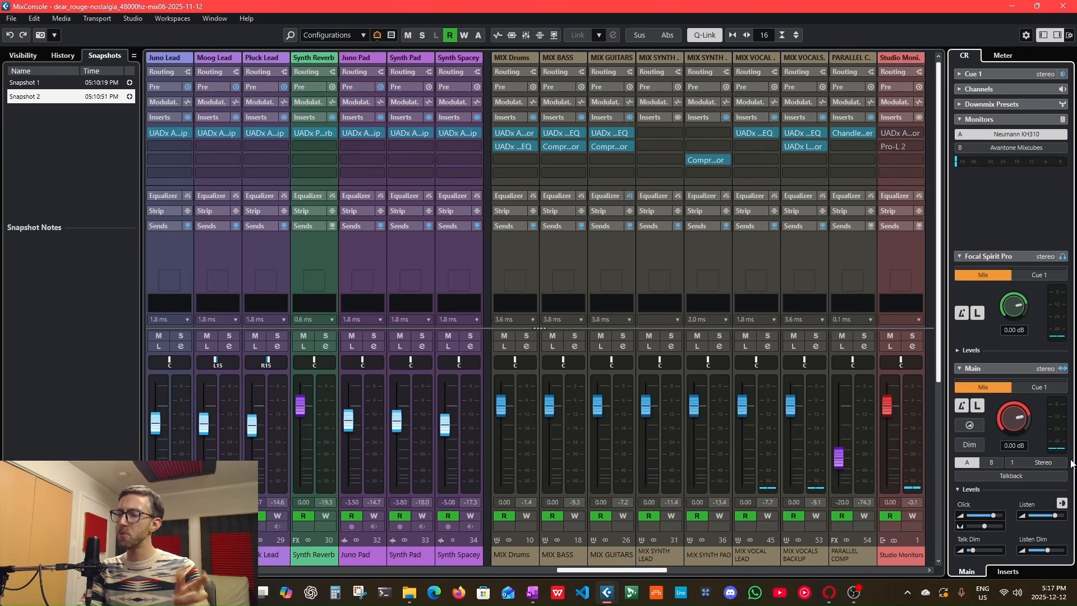
{"action": "left_click", "coordinate": [1052, 463]}
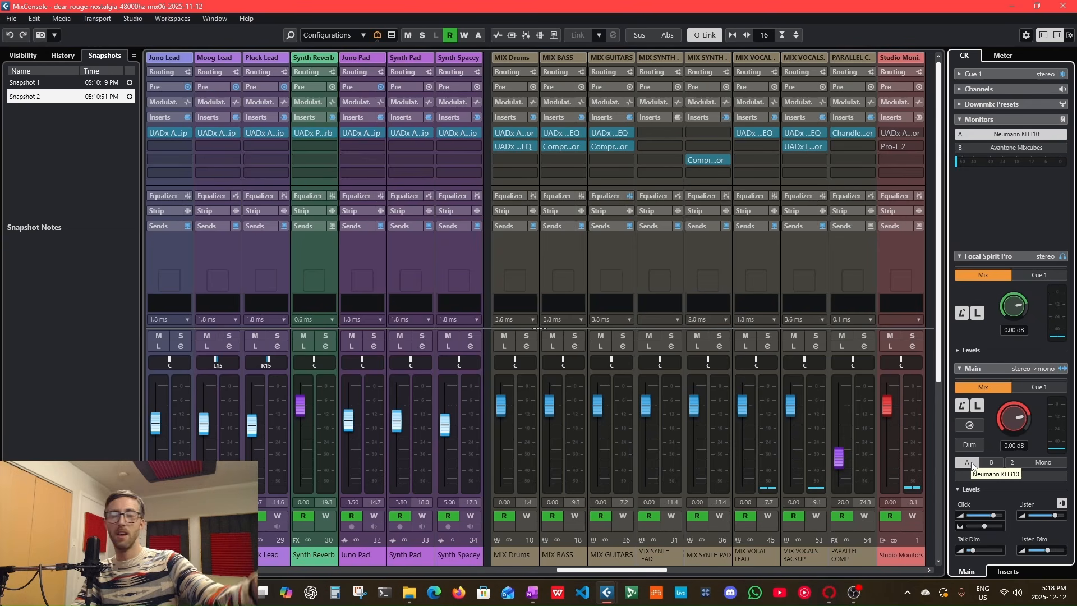
{"action": "left_click", "coordinate": [991, 463]}
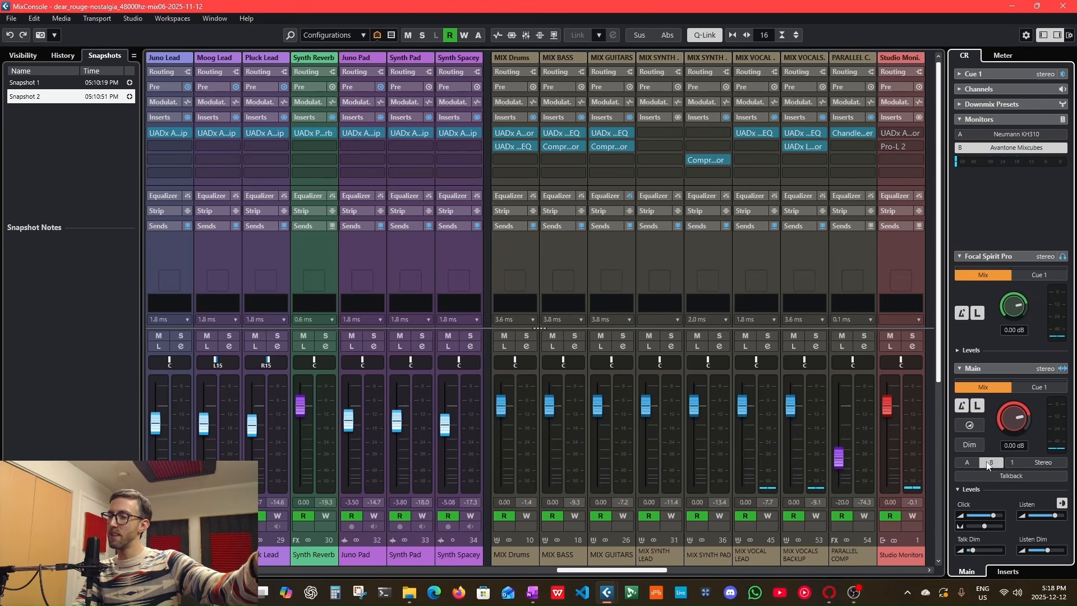
{"action": "left_click", "coordinate": [1039, 462]}
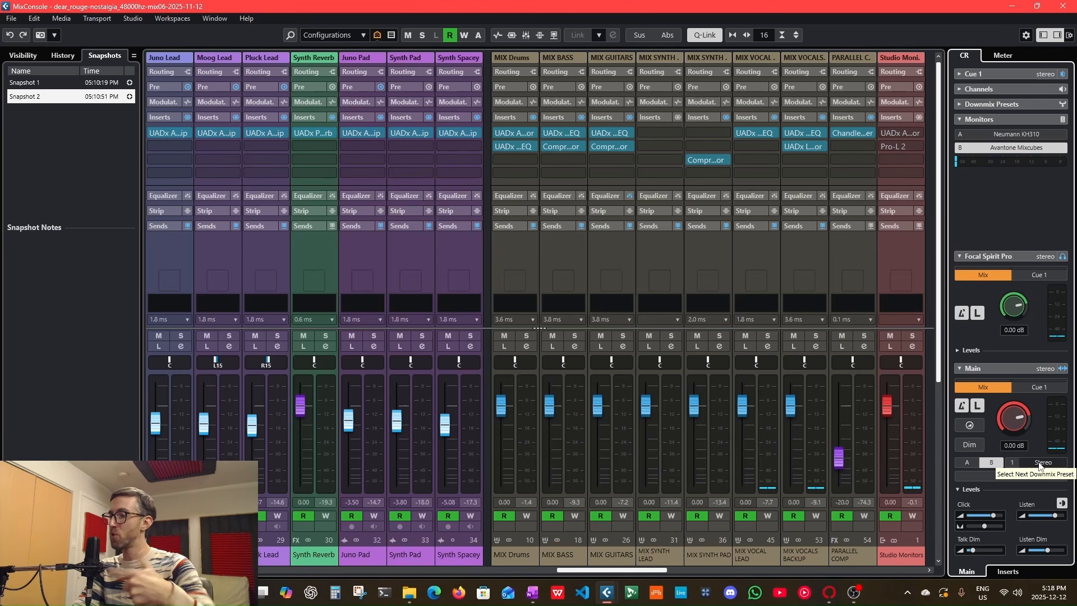
{"action": "left_click", "coordinate": [1039, 464]}
{"action": "left_click", "coordinate": [1040, 462]}
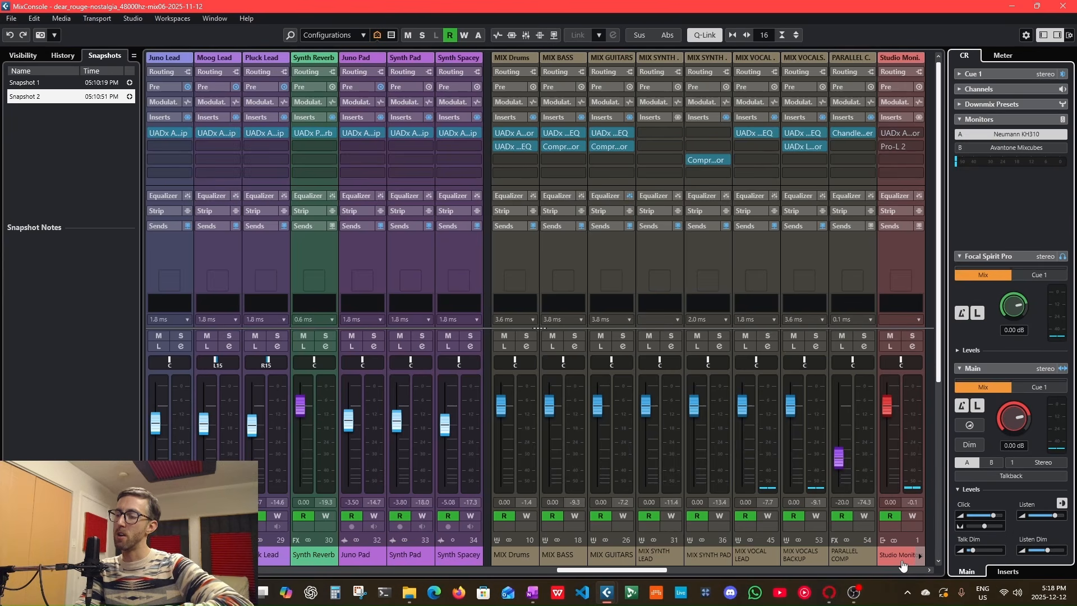
Step: Select the Studio Monitors channel and switch the Focal Spirit Pro headphone source between Cue 1 and Mix
{"action": "left_click", "coordinate": [902, 562]}
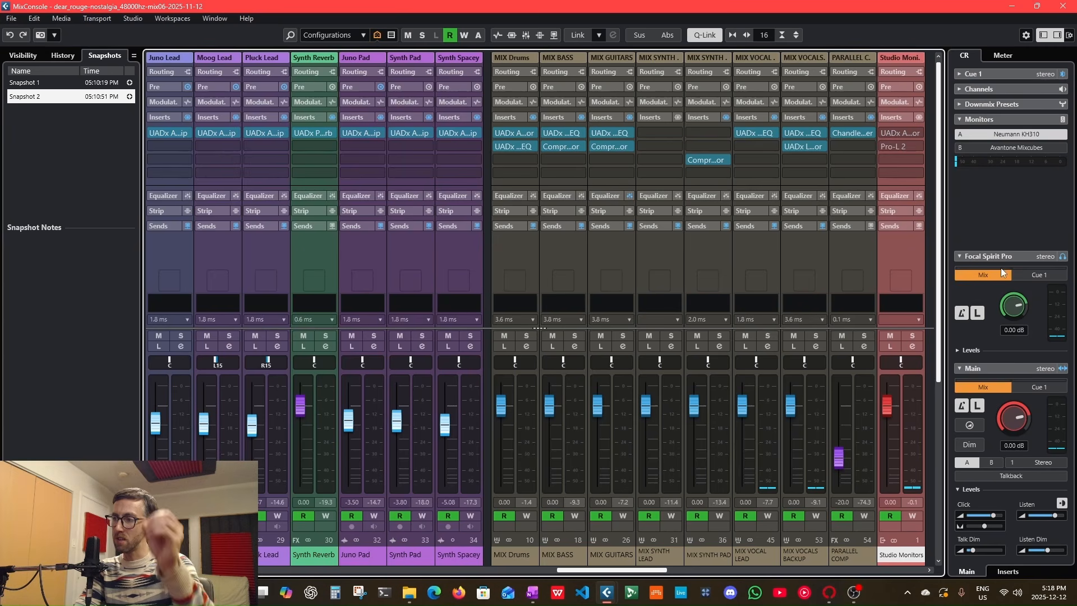
{"action": "left_click", "coordinate": [1048, 278]}
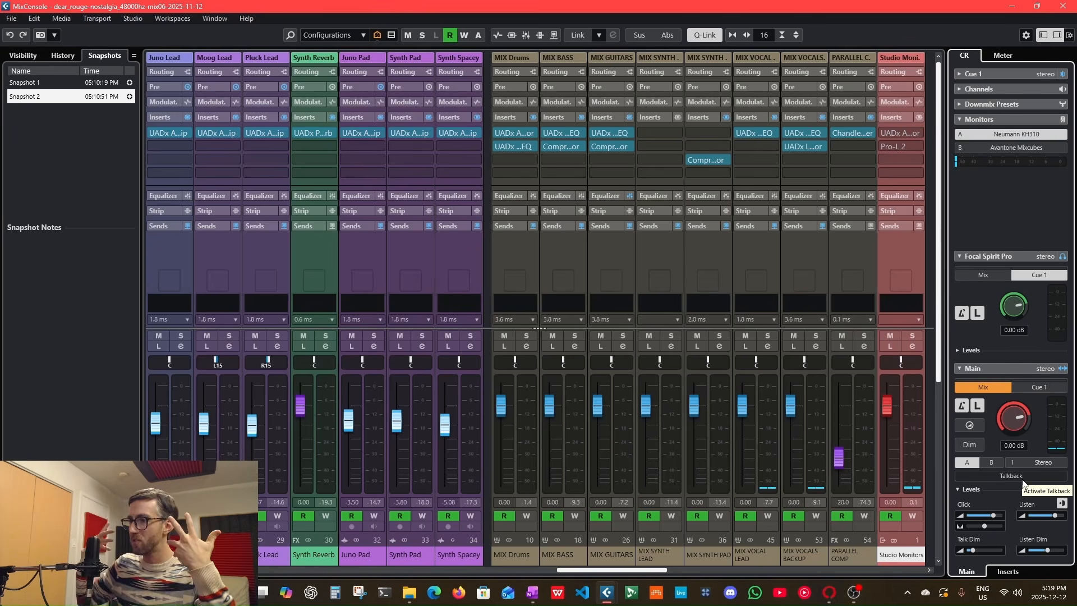
{"action": "left_click", "coordinate": [998, 276]}
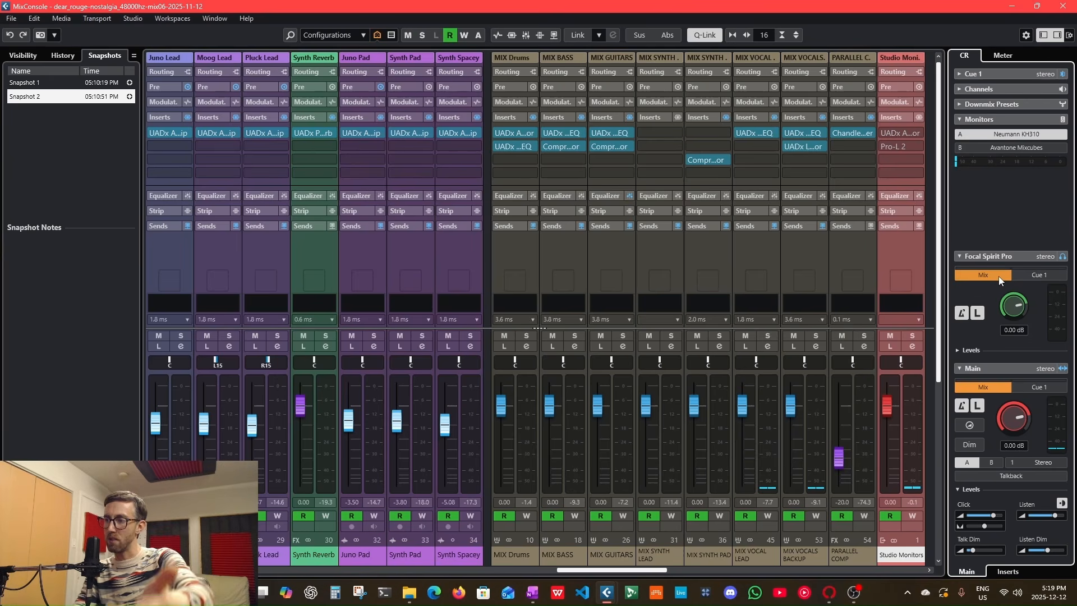
{"action": "left_click", "coordinate": [1025, 275]}
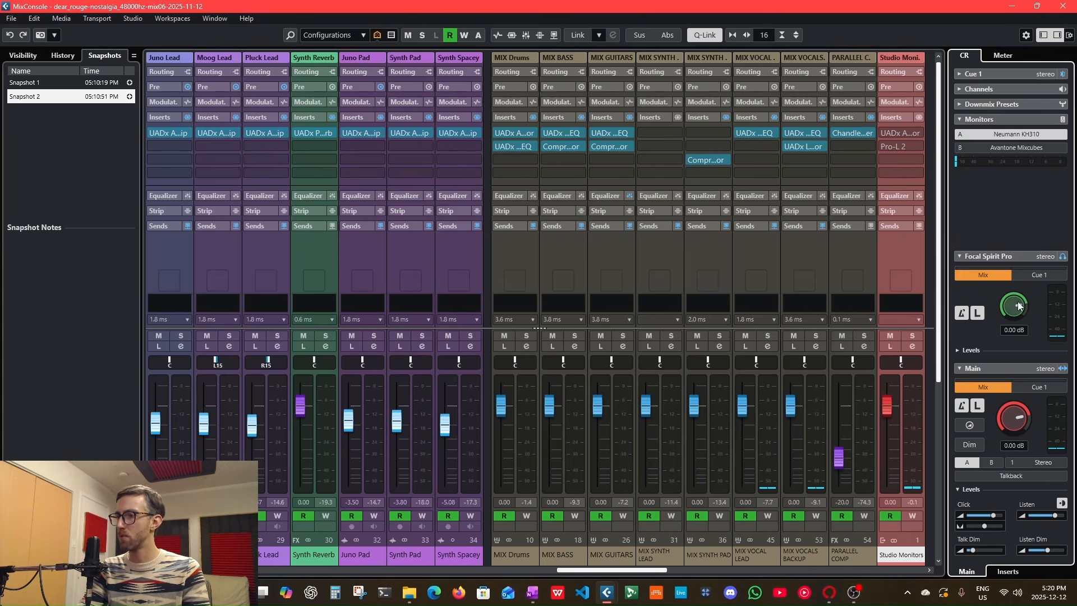
Step: Expand the Focal Spirit Pro click and listen levels, and show the Control Room inserts
{"action": "left_click", "coordinate": [975, 314]}
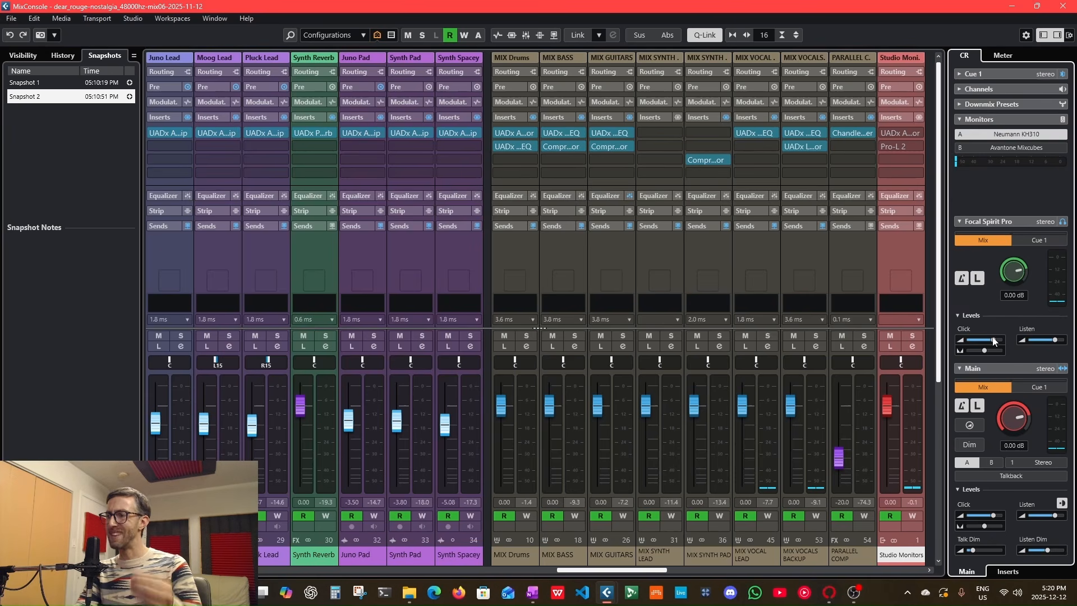
{"action": "mouse_move", "coordinate": [994, 341]}
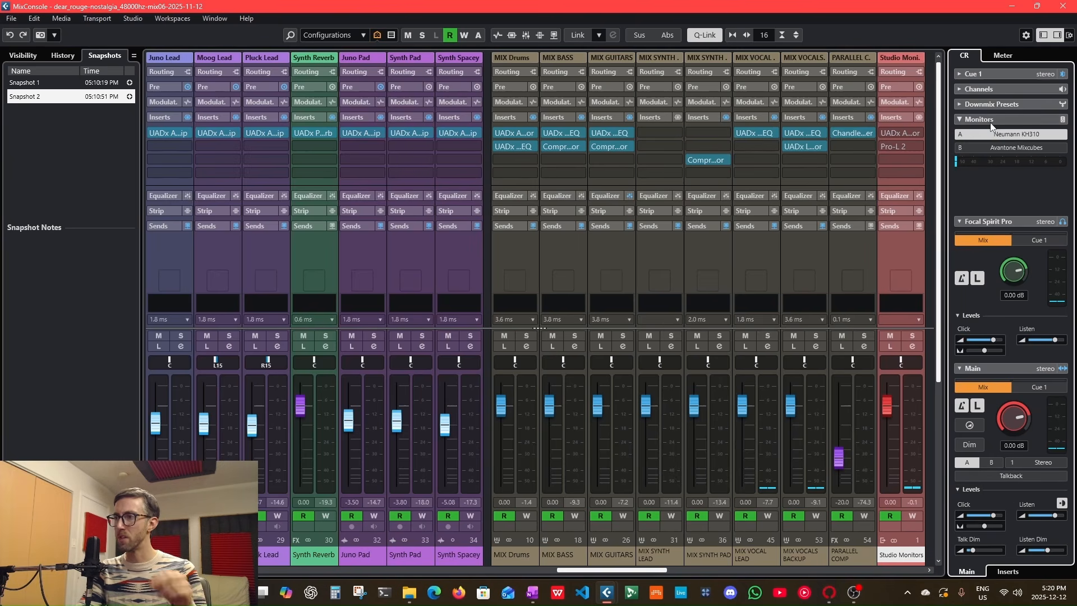
{"action": "left_click", "coordinate": [1017, 573]}
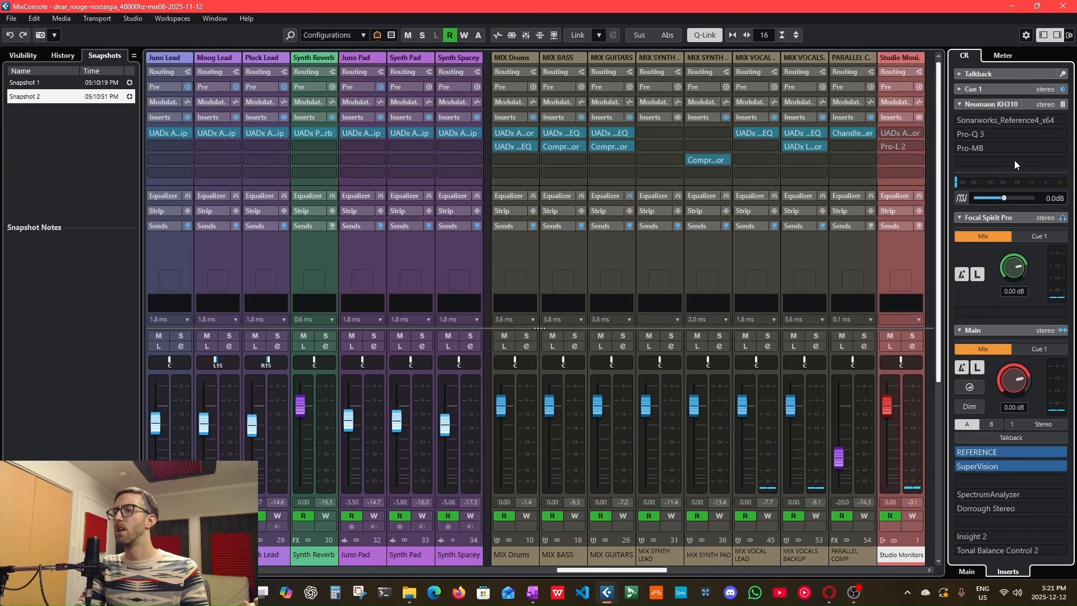
Step: View the Sonarworks_Reference4_x64 insert on the Neumann KH310, then switch the main output to Avantone Mixcubes and back
{"action": "left_click", "coordinate": [997, 122]}
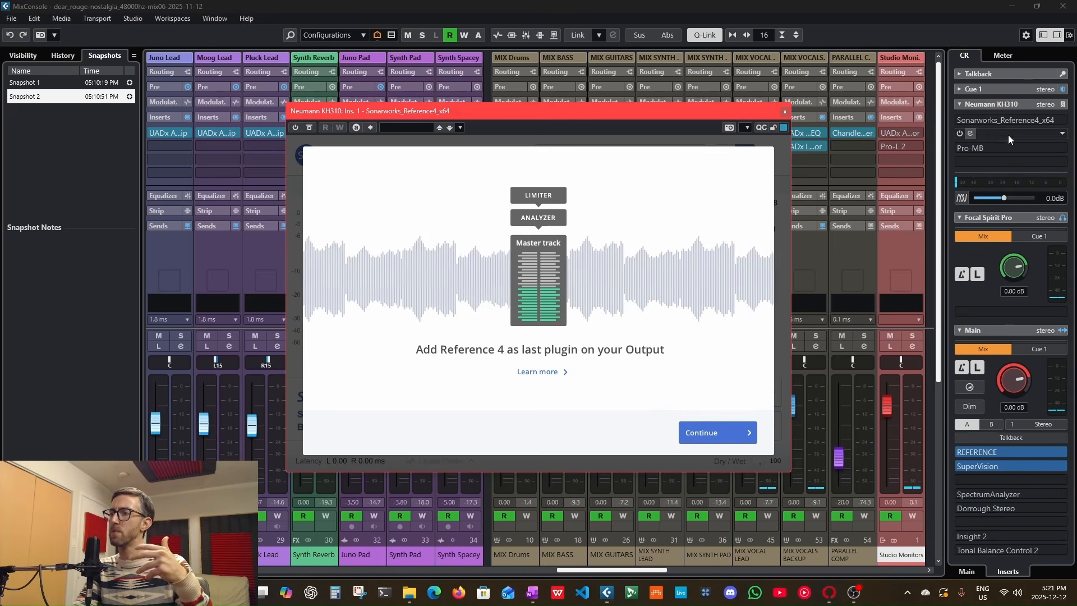
{"action": "left_click", "coordinate": [785, 111]}
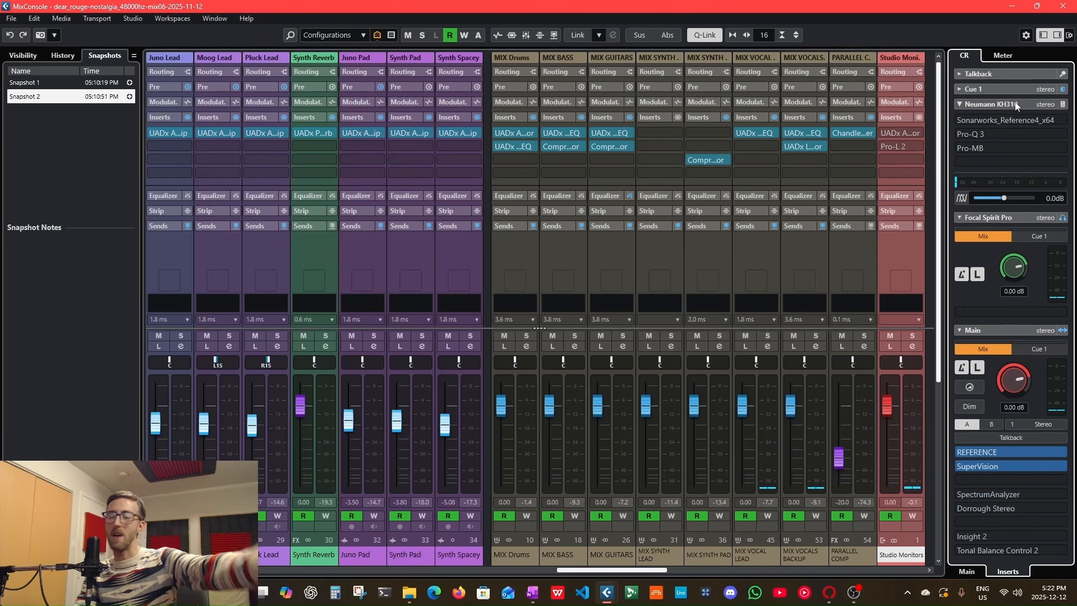
{"action": "left_click", "coordinate": [996, 425]}
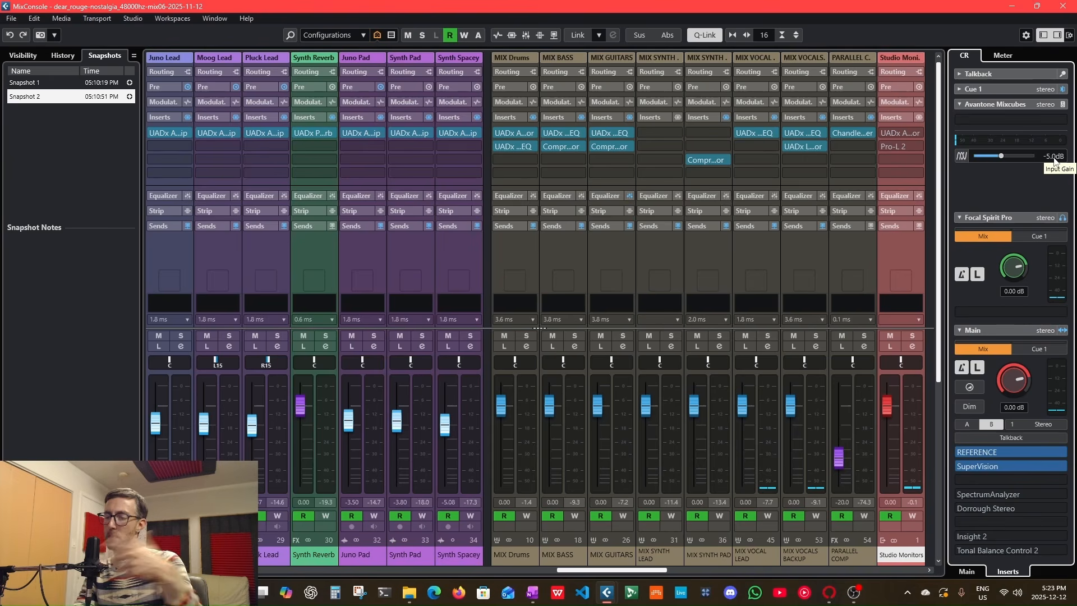
{"action": "left_click", "coordinate": [992, 424]}
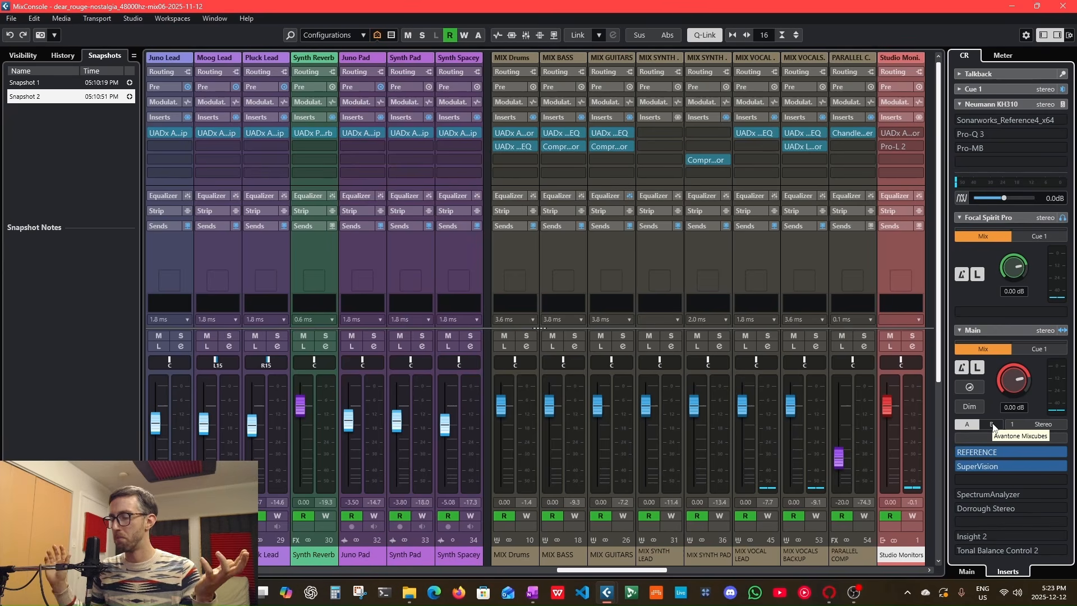
Step: Expand the Control Room's Cue 1 and Talkback sections to examine their insert slots
{"action": "left_click", "coordinate": [991, 91]}
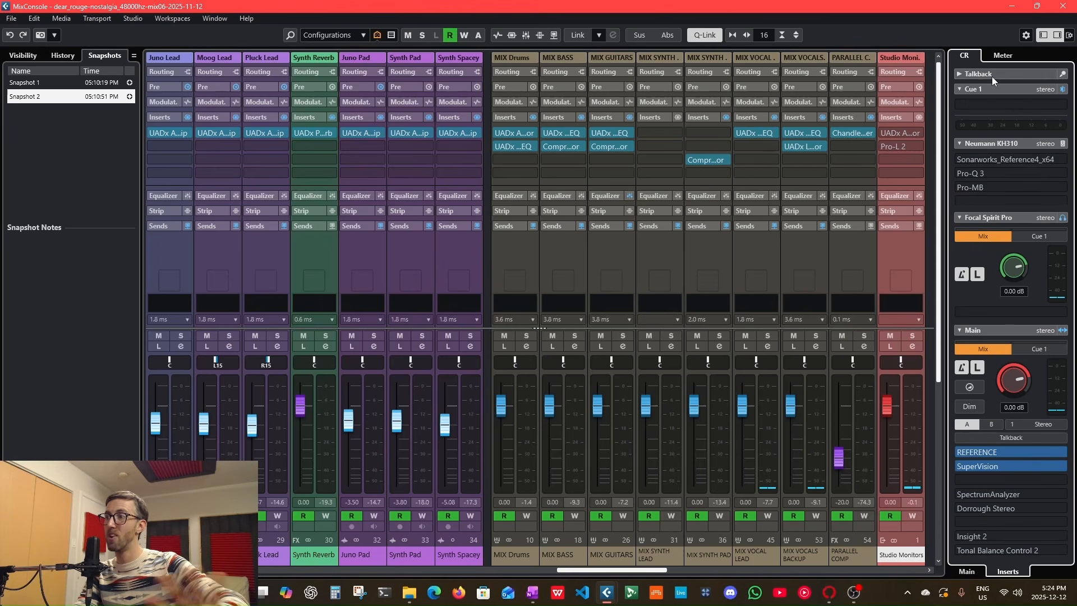
{"action": "left_click", "coordinate": [992, 76]}
{"action": "left_click", "coordinate": [991, 78]}
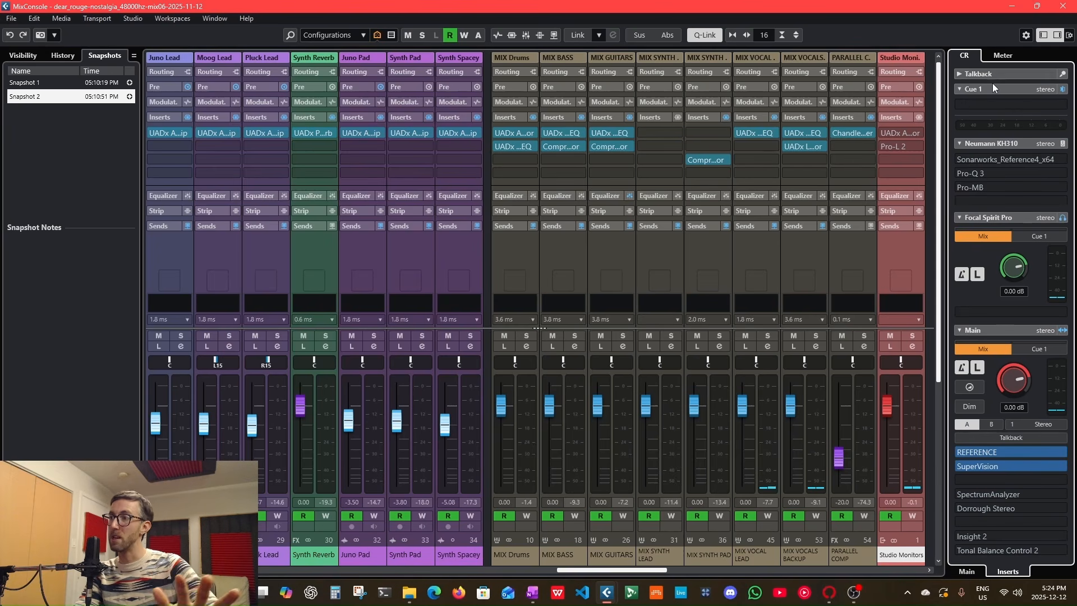
{"action": "left_click", "coordinate": [1002, 313]}
{"action": "key", "text": "Escape"}
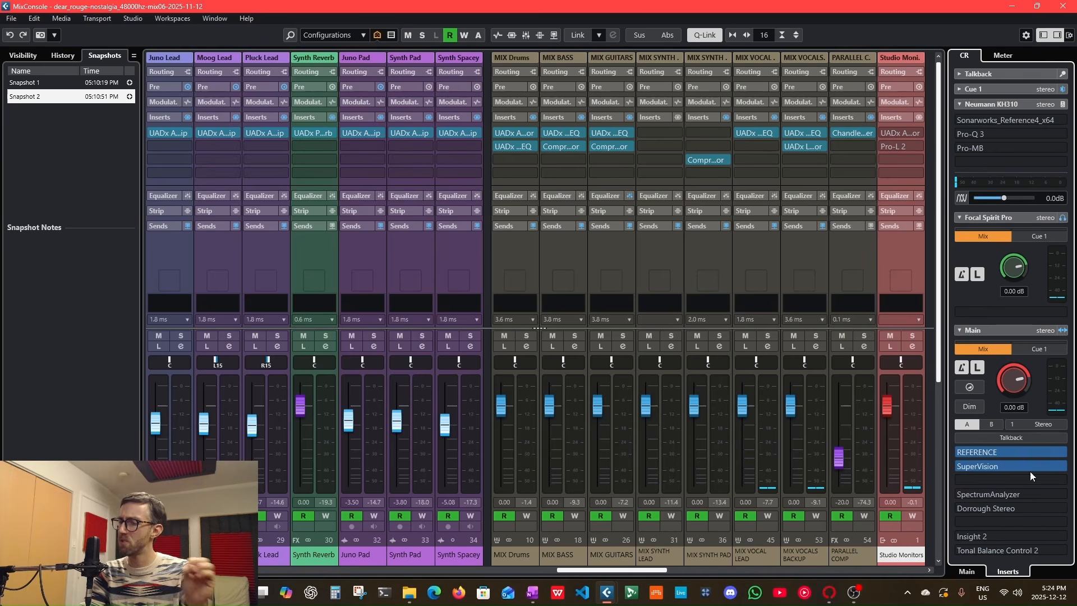
Step: Open the Control Room's REFERENCE insert and compare the Original and Reference signals
{"action": "left_click", "coordinate": [1005, 455]}
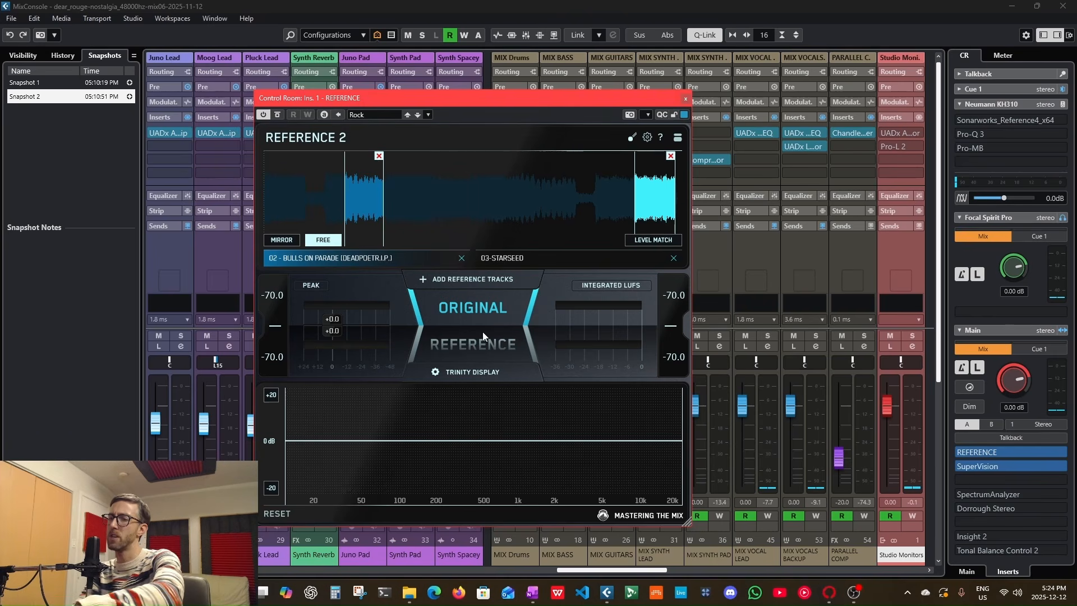
{"action": "left_click", "coordinate": [475, 349]}
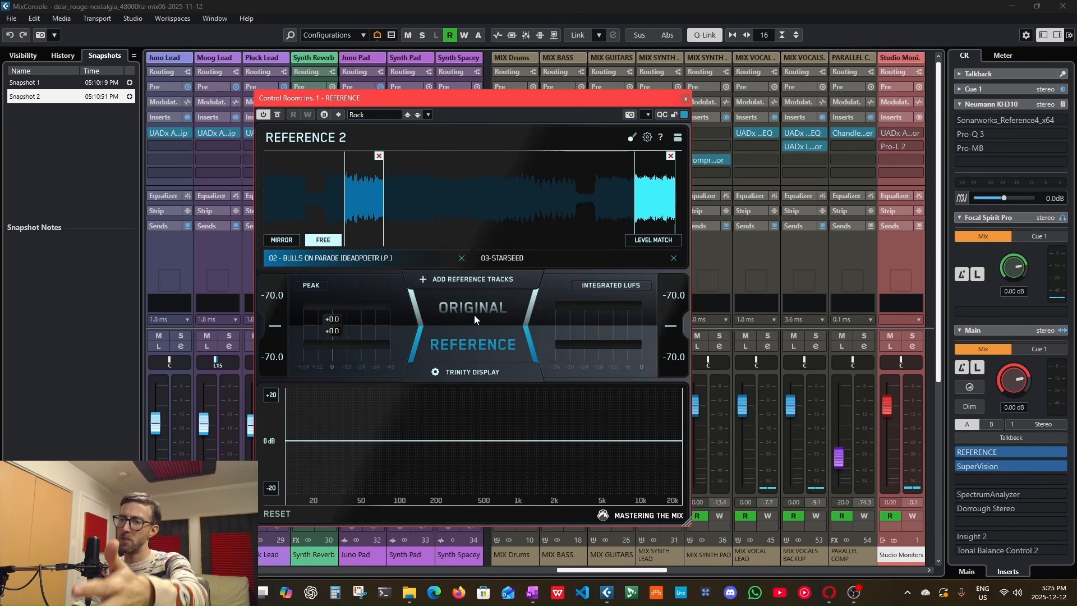
{"action": "left_click", "coordinate": [473, 315]}
{"action": "left_click", "coordinate": [474, 341]}
{"action": "left_click", "coordinate": [475, 325]}
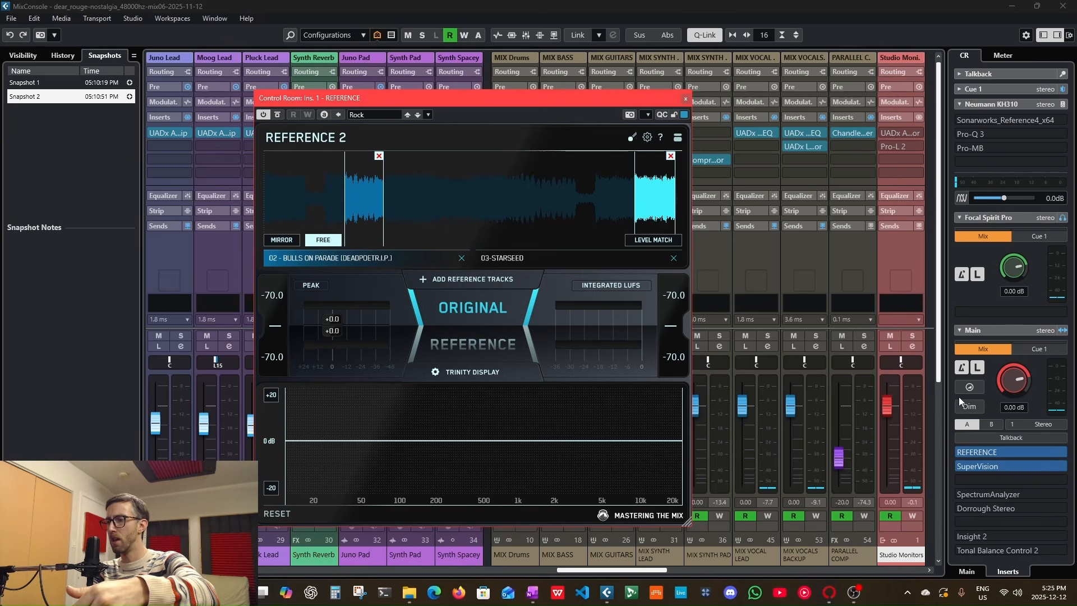
{"action": "mouse_move", "coordinate": [1029, 452]}
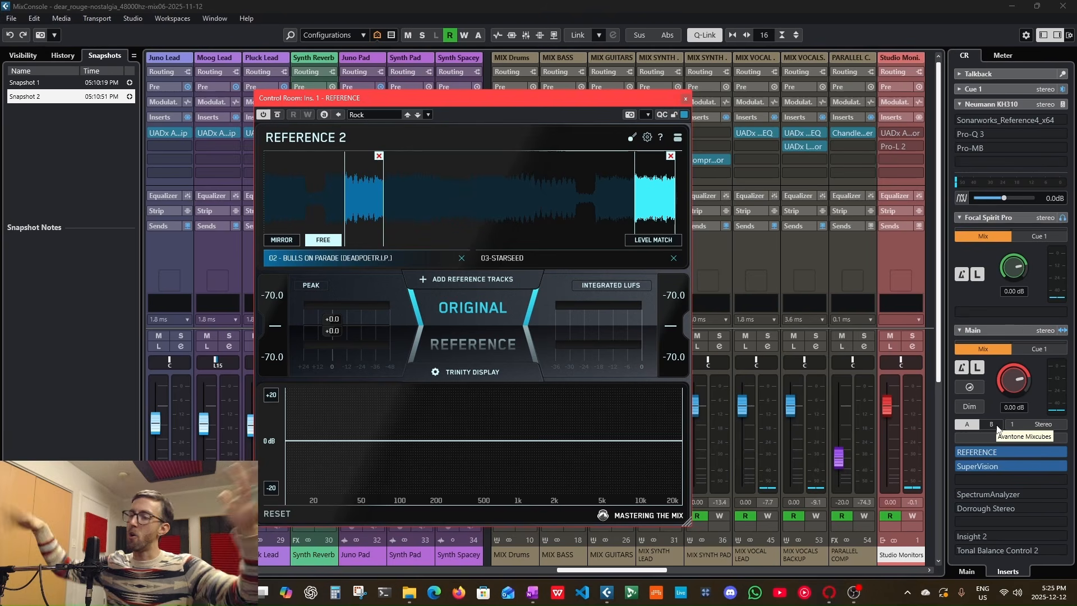
Step: Compare the Reference signal on the Avantone Mixcubes and Neumann KH310, then return to Original and show the Level Match options
{"action": "left_click", "coordinate": [485, 322]}
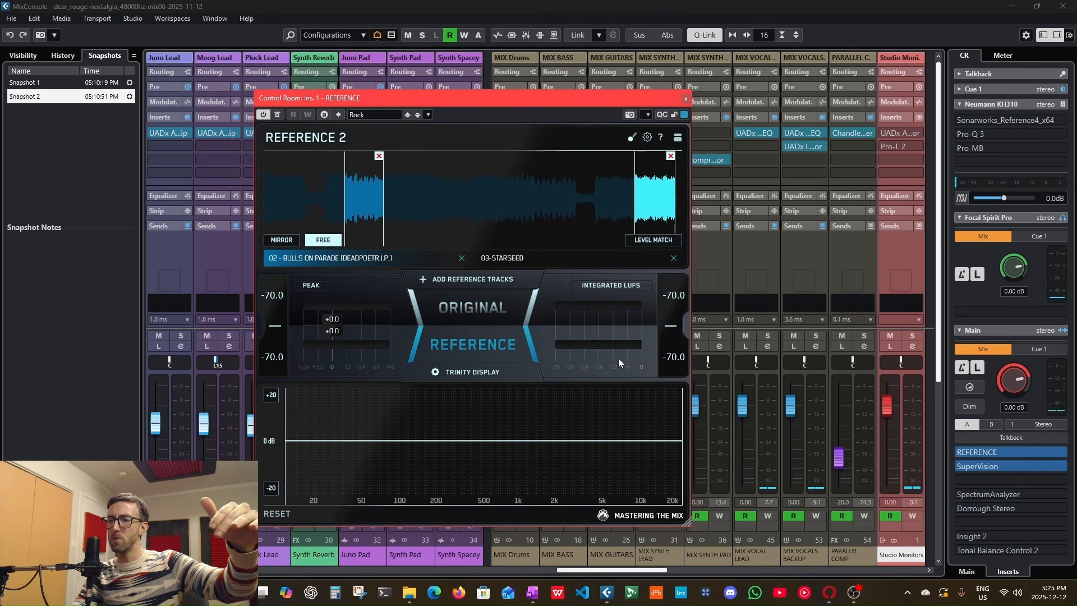
{"action": "left_click", "coordinate": [996, 427]}
{"action": "left_click", "coordinate": [973, 425]}
{"action": "left_click", "coordinate": [986, 423]}
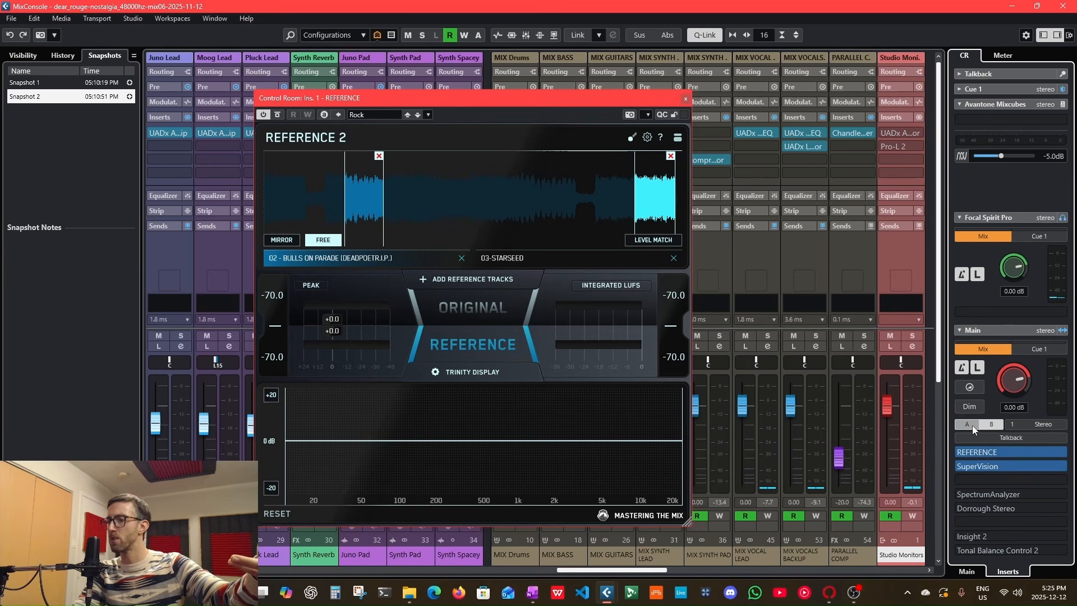
{"action": "left_click", "coordinate": [972, 425]}
{"action": "left_click", "coordinate": [489, 317]}
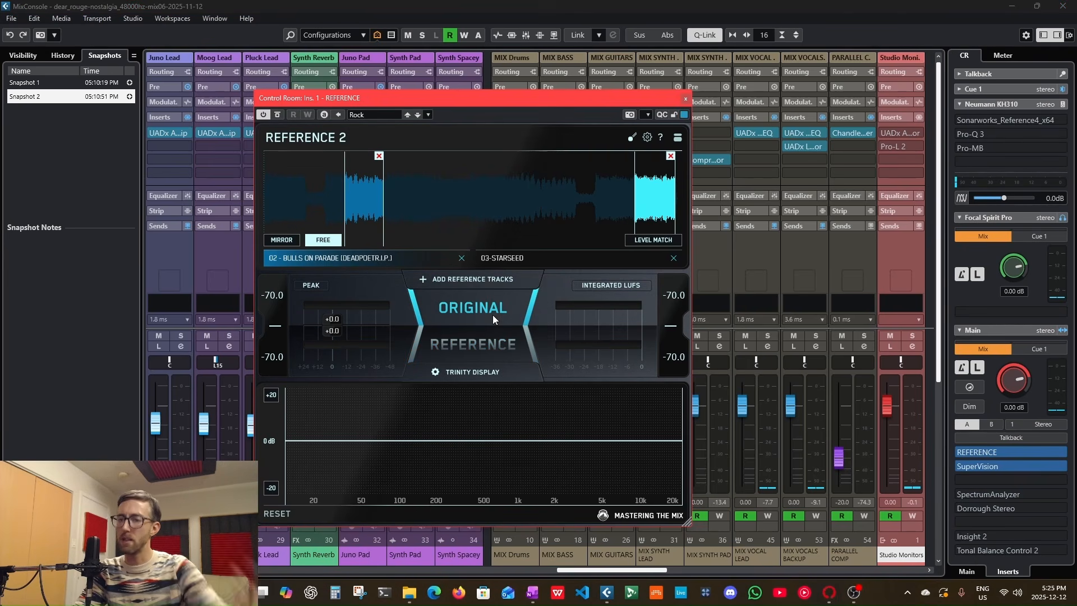
{"action": "left_click", "coordinate": [653, 239]}
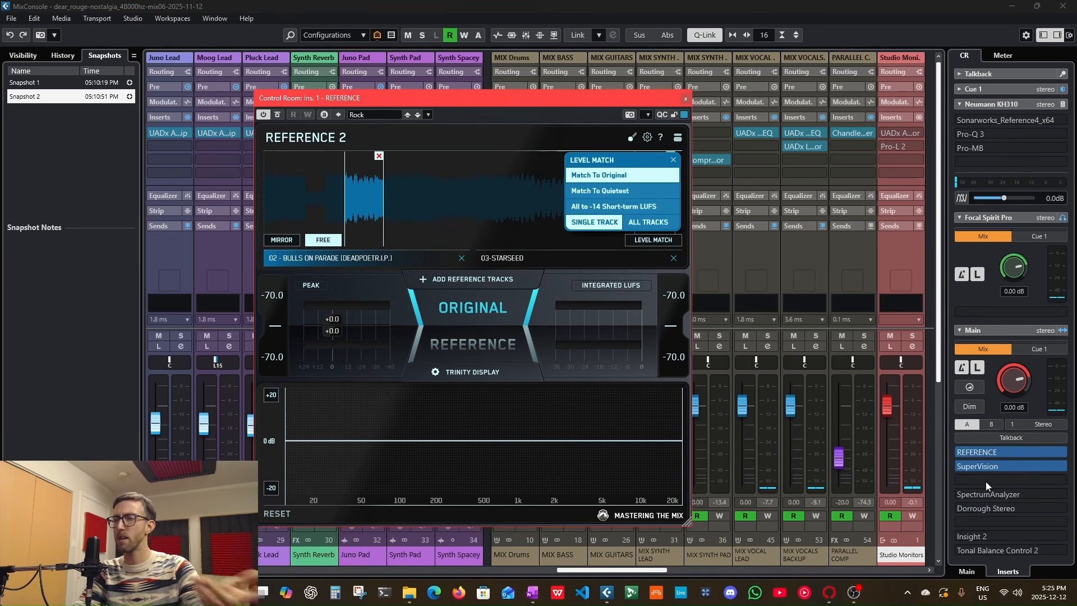
Step: Open the SuperVision insert beside the REFERENCE window to examine its meters, and close both plug-in windows
{"action": "left_click", "coordinate": [1009, 465]}
{"action": "left_click_drag", "start_coordinate": [655, 98], "coordinate": [604, 63]}
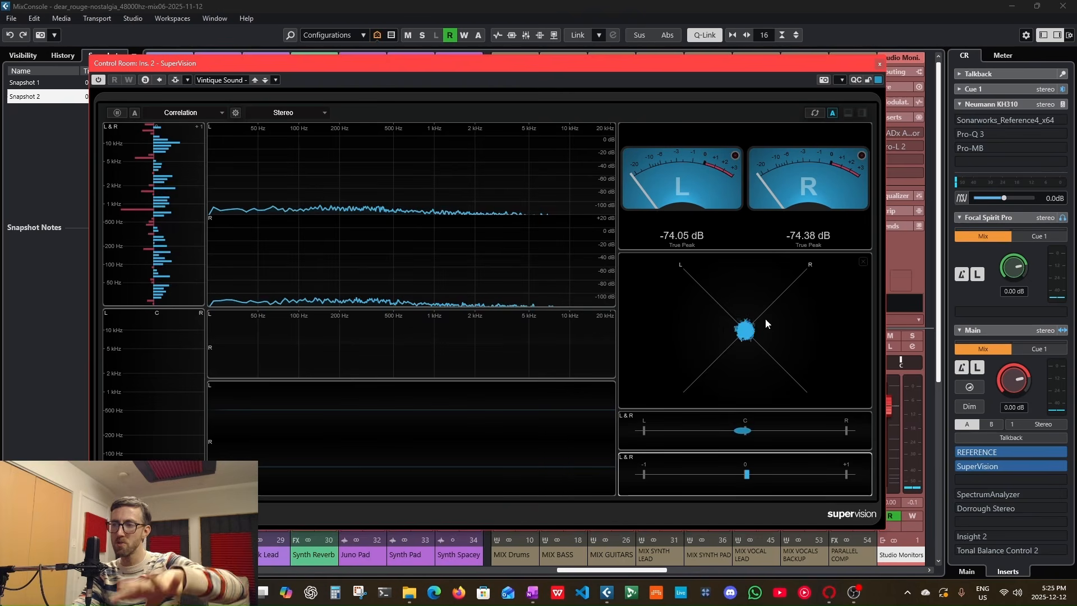
{"action": "left_click_drag", "start_coordinate": [309, 65], "coordinate": [578, 105]}
{"action": "left_click_drag", "start_coordinate": [309, 98], "coordinate": [66, 49]}
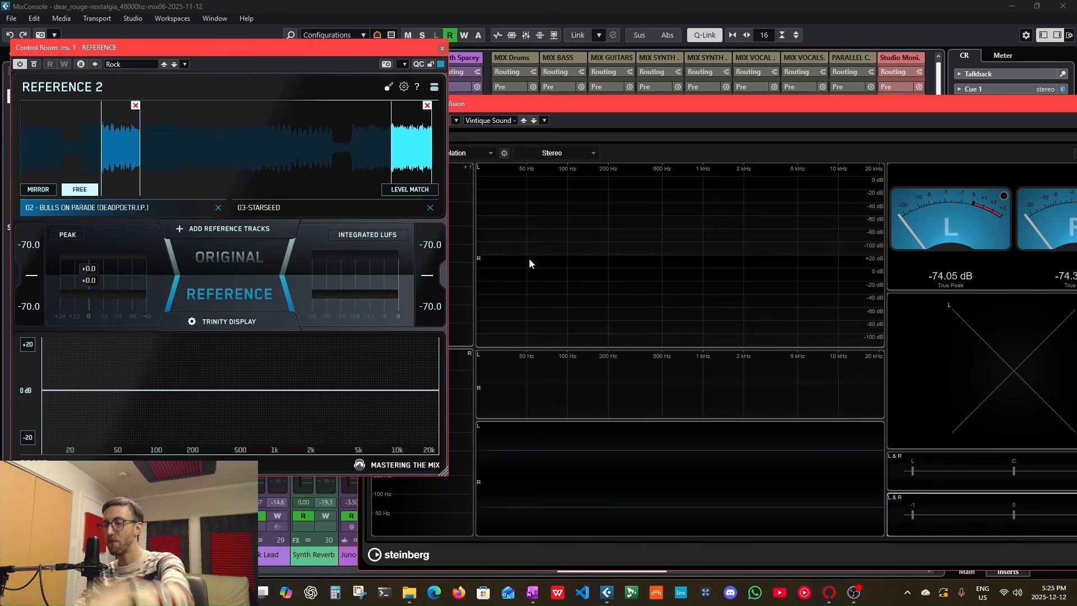
{"action": "left_click_drag", "start_coordinate": [731, 110], "coordinate": [453, 73]}
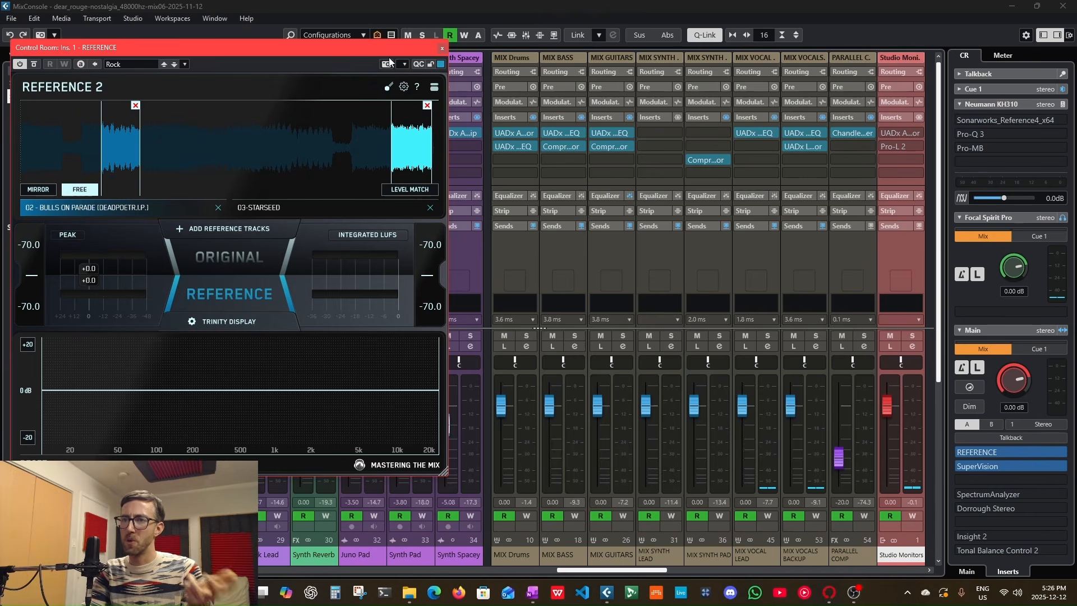
{"action": "left_click_drag", "start_coordinate": [396, 47], "coordinate": [643, 100]}
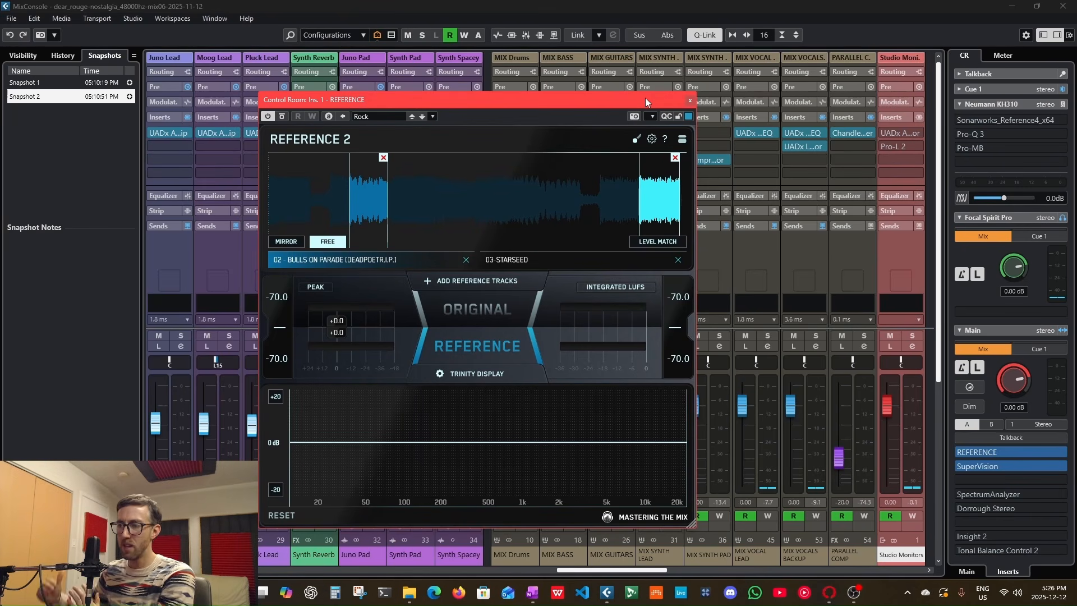
{"action": "left_click", "coordinate": [689, 100]}
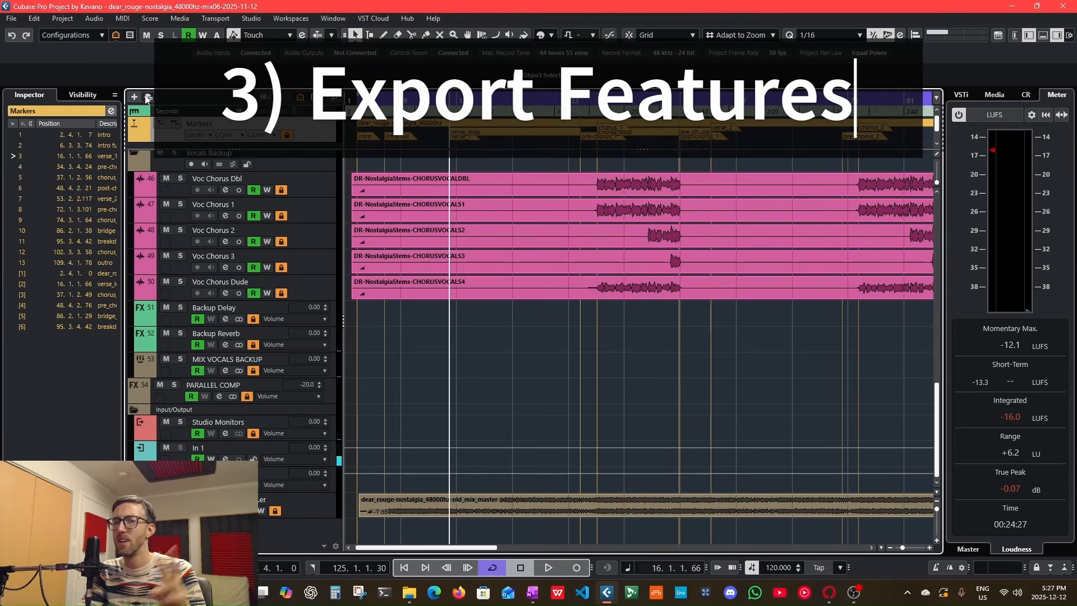
Step: Open the Export Audio Mixdown dialog for the project
{"action": "left_click", "coordinate": [11, 20]}
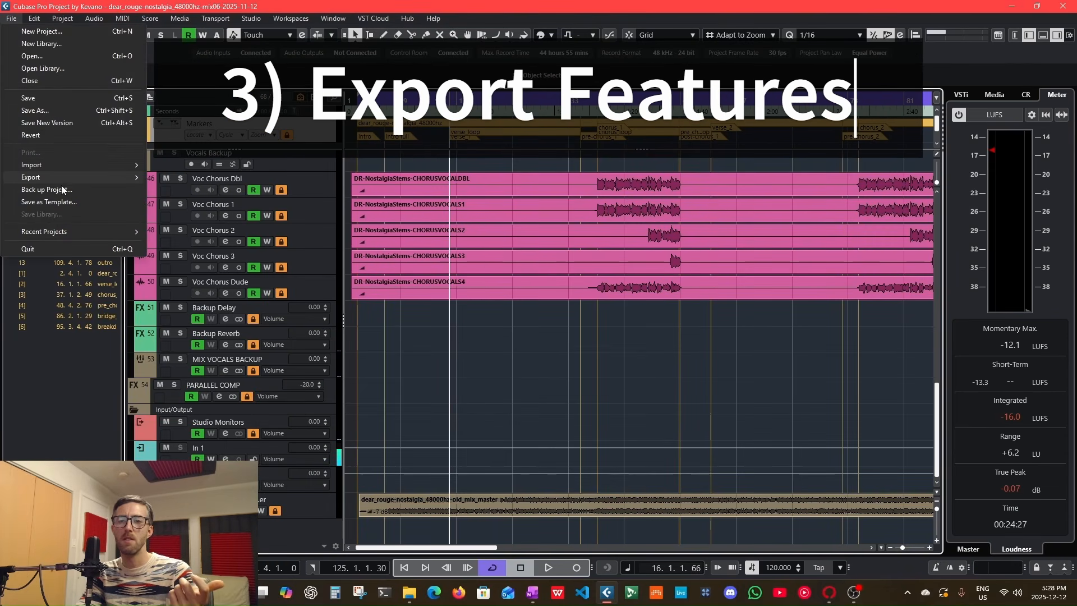
{"action": "mouse_move", "coordinate": [68, 177]}
{"action": "left_click", "coordinate": [162, 178]}
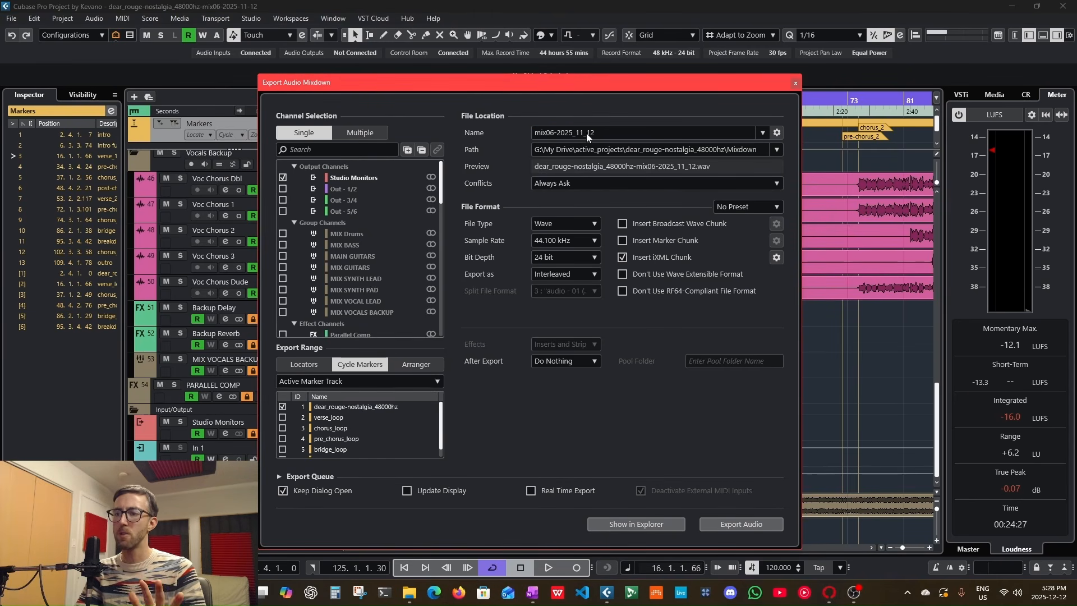
{"action": "left_click_drag", "start_coordinate": [589, 88], "coordinate": [600, 83]}
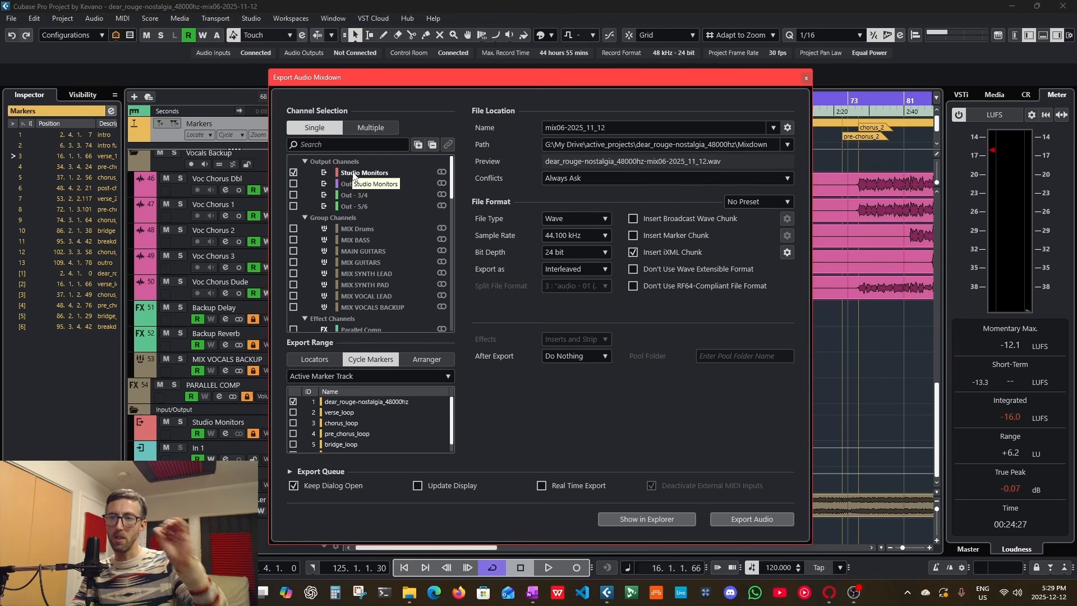
Step: Set the export channel selection to Multiple and include all Group Channels except MAIN GUITARS
{"action": "left_click", "coordinate": [372, 126]}
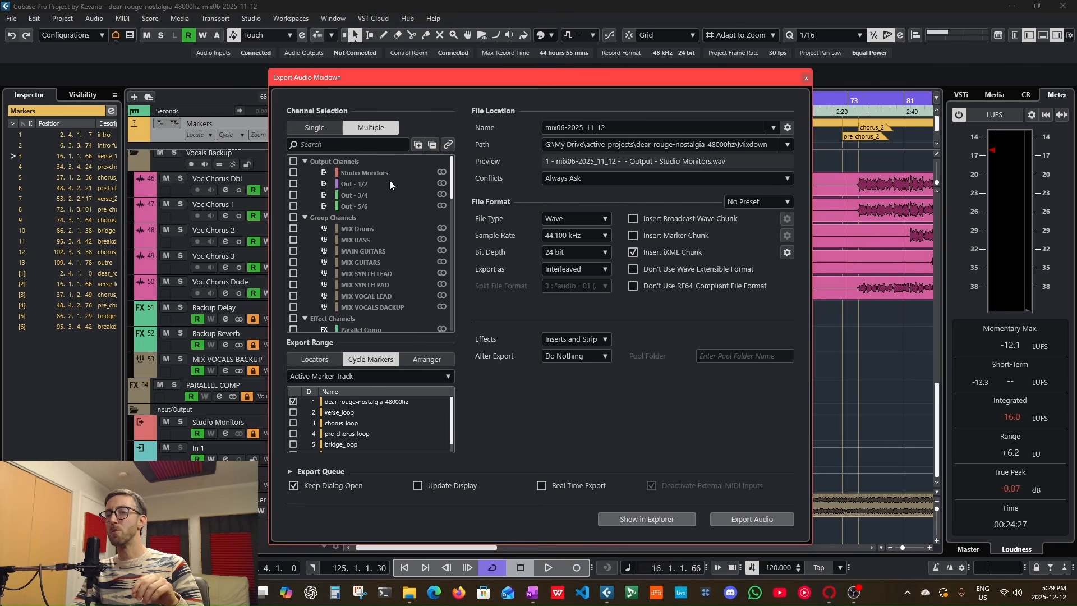
{"action": "left_click", "coordinate": [291, 229]}
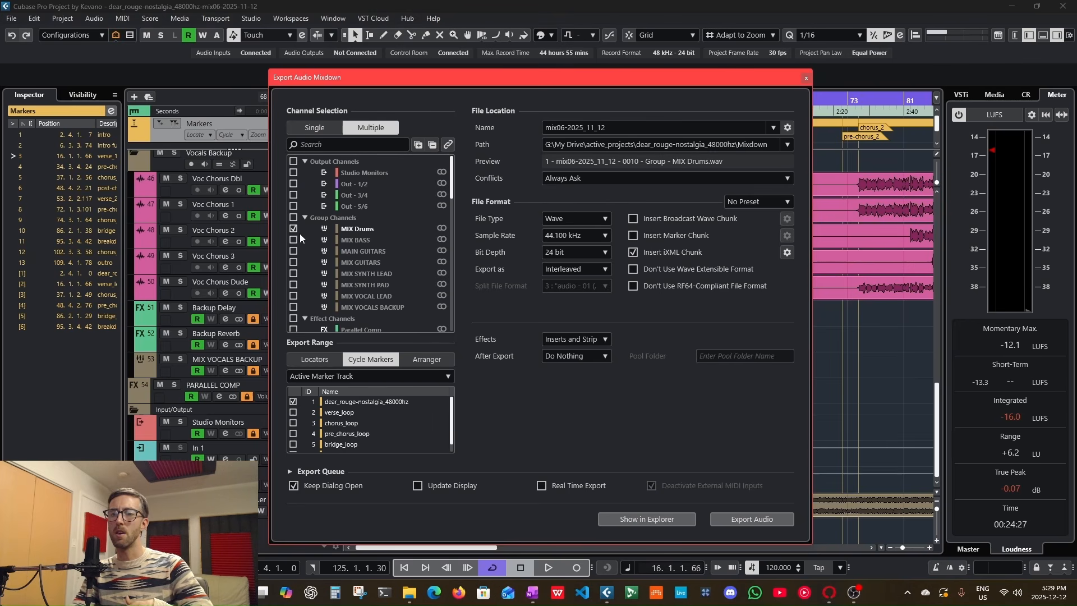
{"action": "left_click", "coordinate": [293, 218]}
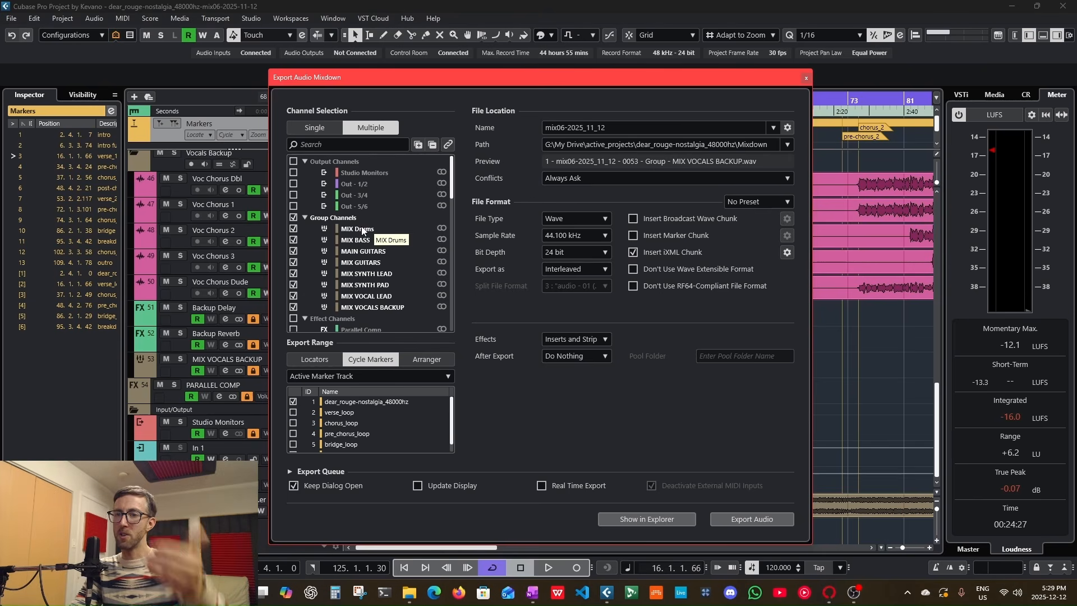
{"action": "left_click", "coordinate": [294, 251]}
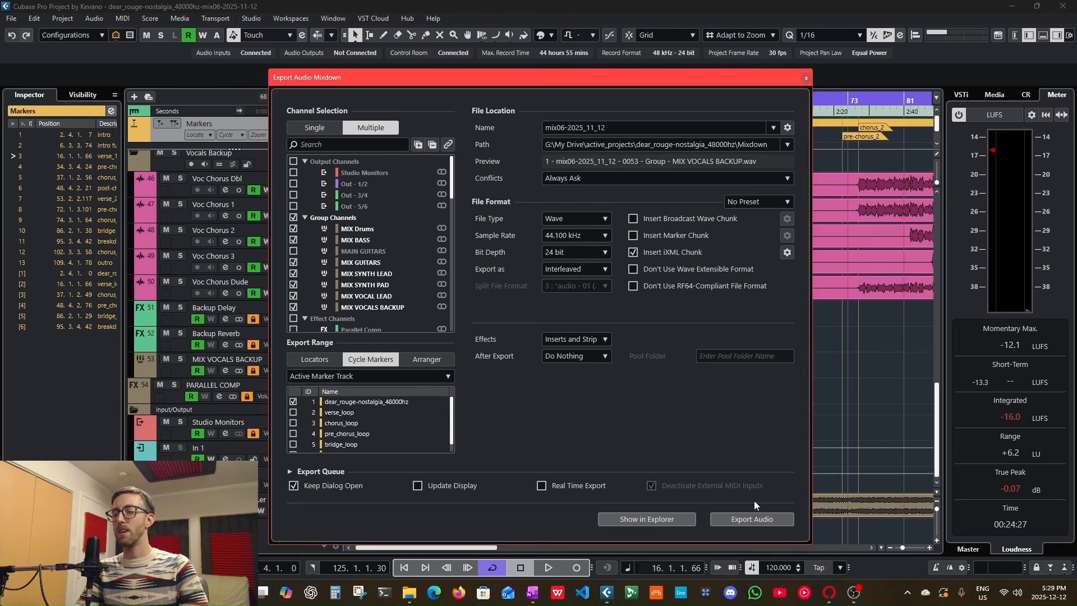
Step: Set the channel selection to Single with MIX Drums and add it as a job to the export queue
{"action": "left_click", "coordinate": [315, 127]}
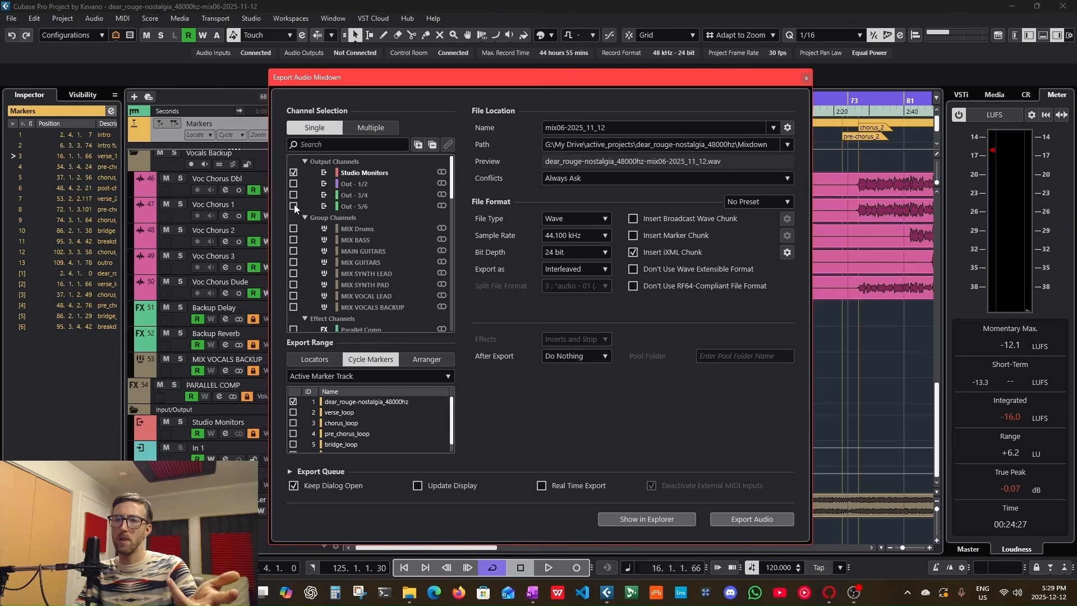
{"action": "left_click", "coordinate": [296, 230]}
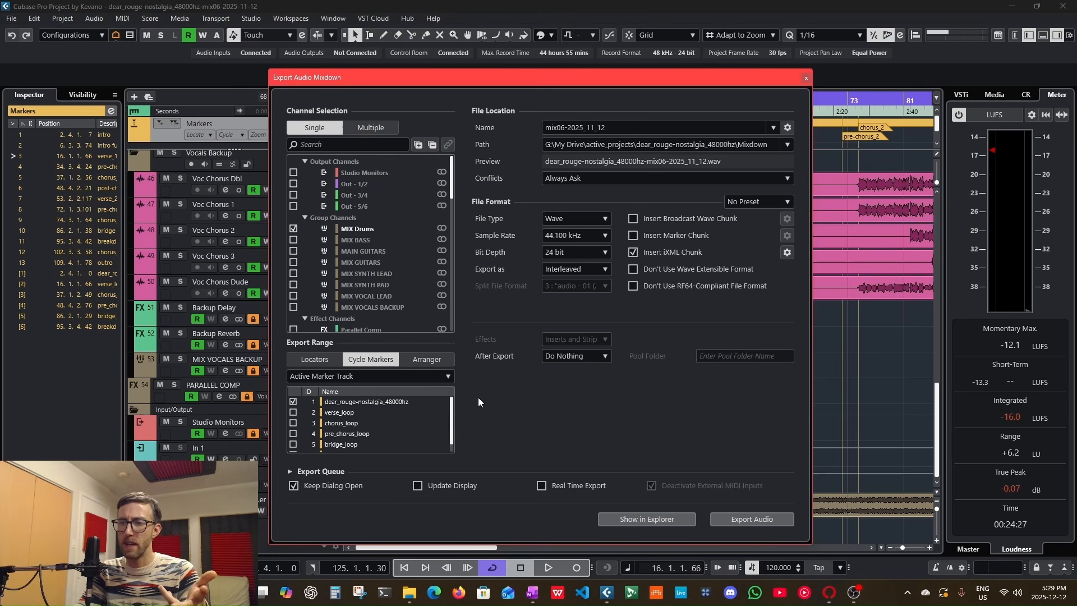
{"action": "left_click", "coordinate": [337, 472]}
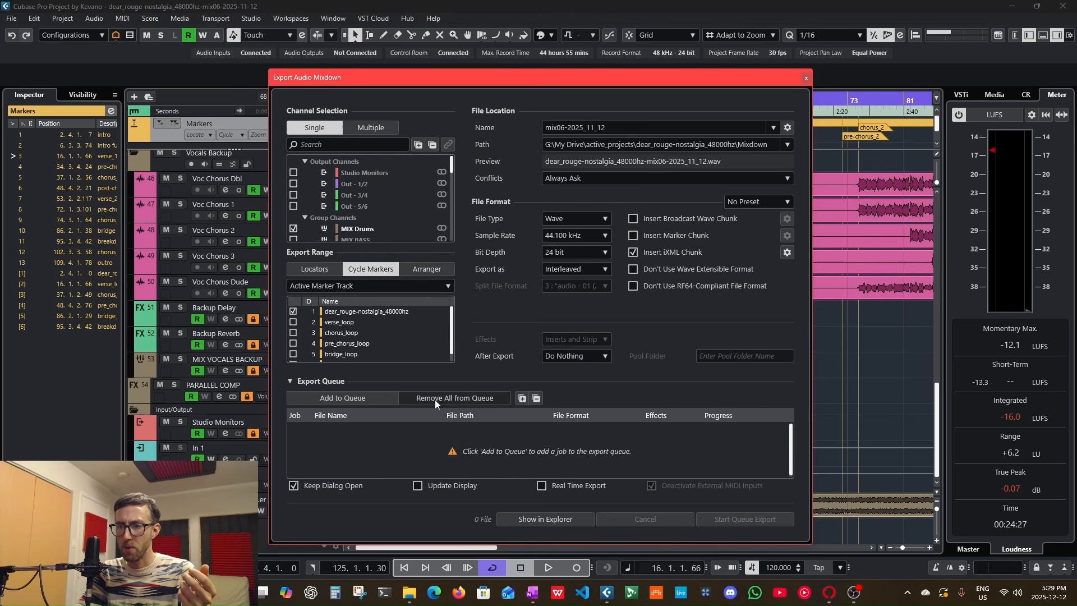
{"action": "left_click", "coordinate": [358, 402]}
Step: Select the MIX BASS group channel and add it as a second job to the export queue
{"action": "scroll", "coordinate": [358, 228], "scroll_direction": "down", "scroll_amount": 1}
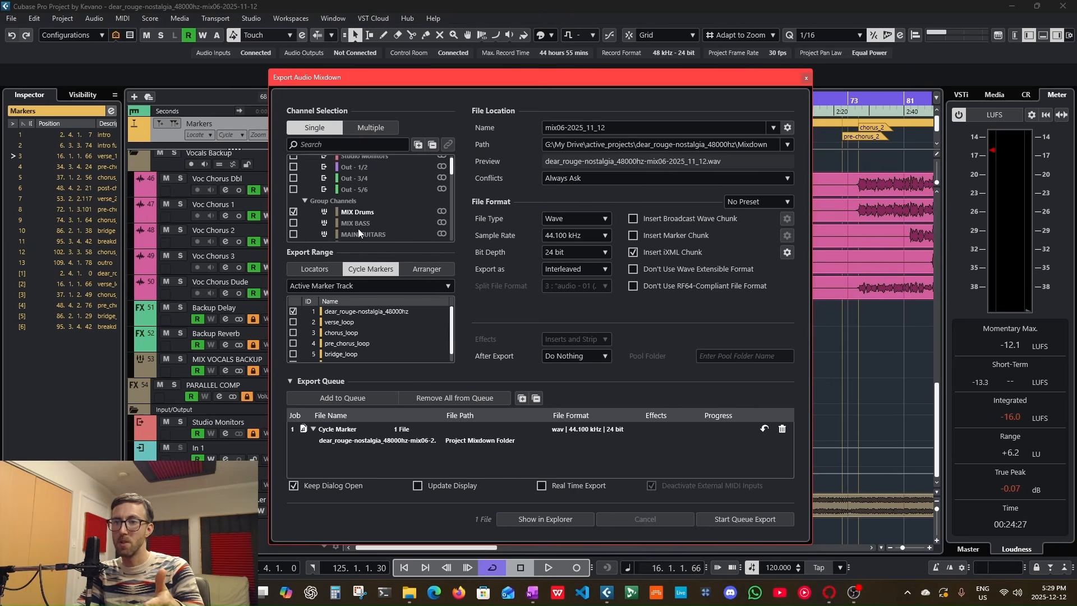
{"action": "left_click", "coordinate": [293, 223]}
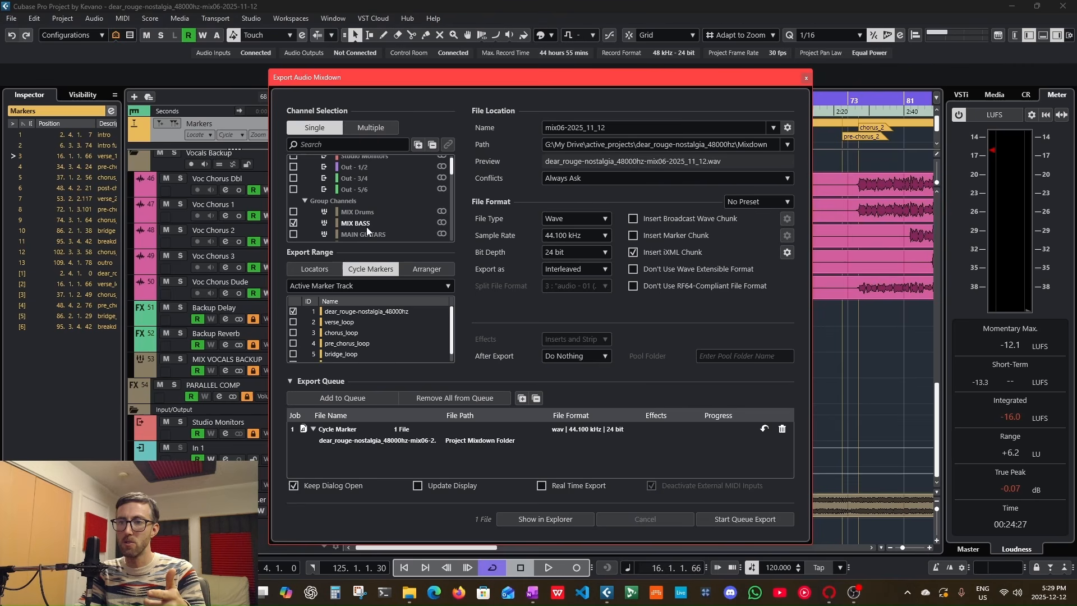
{"action": "left_click", "coordinate": [359, 398]}
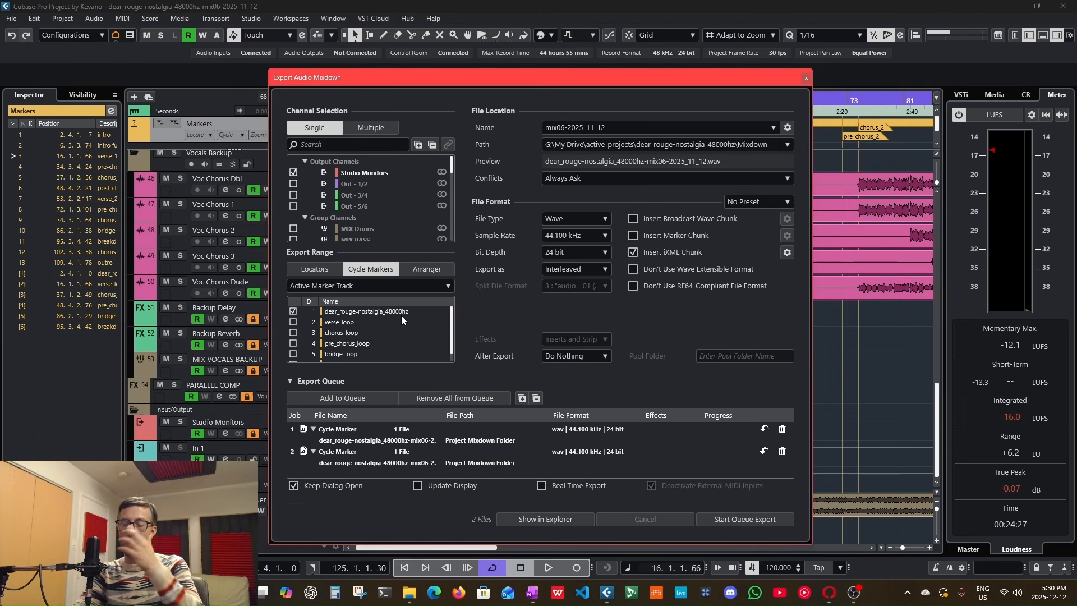
Step: Move the export dialog clear of the marker track and set the export range to Locators
{"action": "left_click_drag", "start_coordinate": [609, 87], "coordinate": [601, 180]}
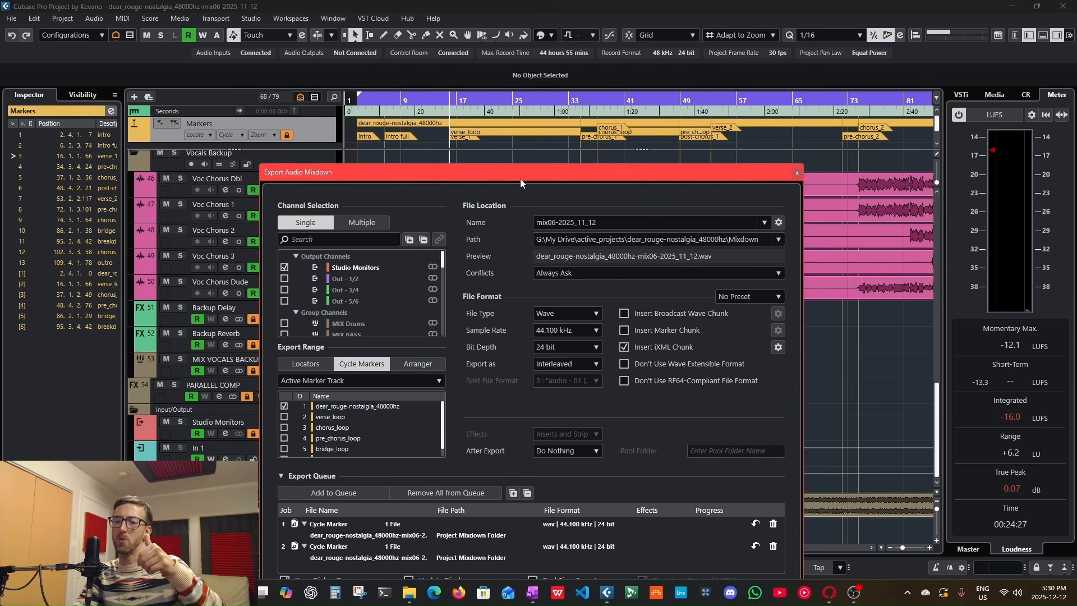
{"action": "left_click", "coordinate": [326, 363]}
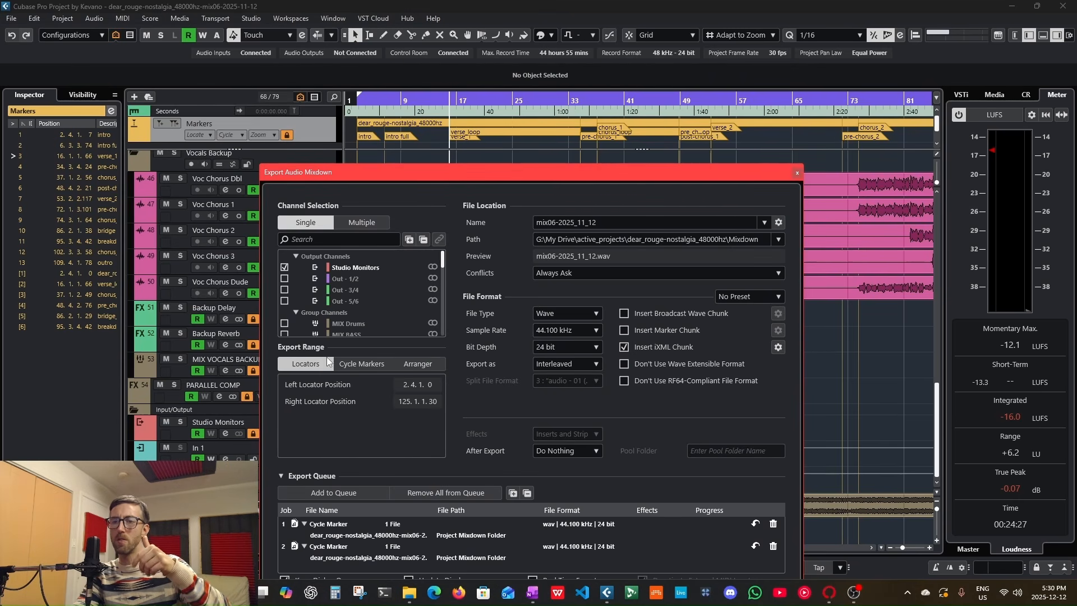
Step: Nudge the left locator slightly in the ruler and switch the export range to Cycle Markers
{"action": "left_click", "coordinate": [370, 100]}
{"action": "left_click_drag", "start_coordinate": [360, 95], "coordinate": [359, 98]}
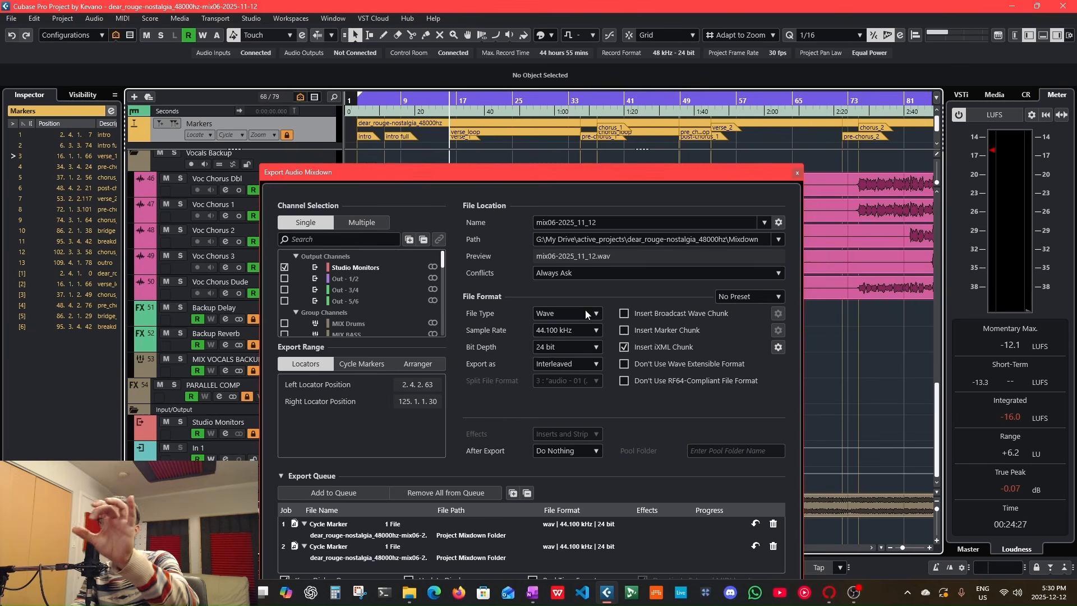
{"action": "left_click", "coordinate": [376, 365]}
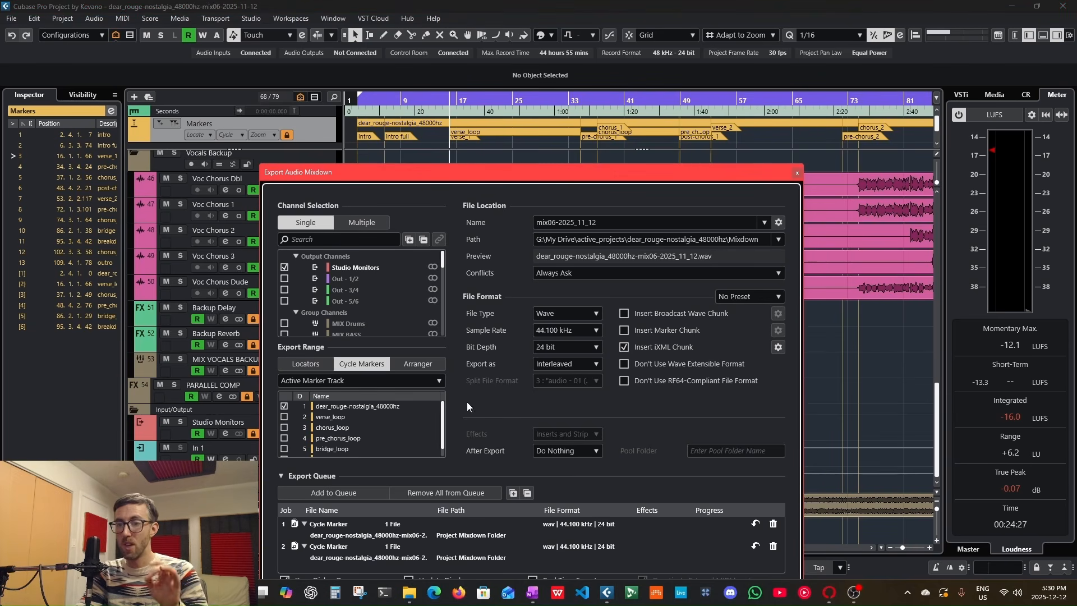
Step: Compare the listed cycle markers with the marker track, selecting the dear_rouge-nostalgia_48000hz marker and setting the locators to verse_loop
{"action": "left_click", "coordinate": [344, 410]}
{"action": "scroll", "coordinate": [338, 421], "scroll_direction": "down", "scroll_amount": 2}
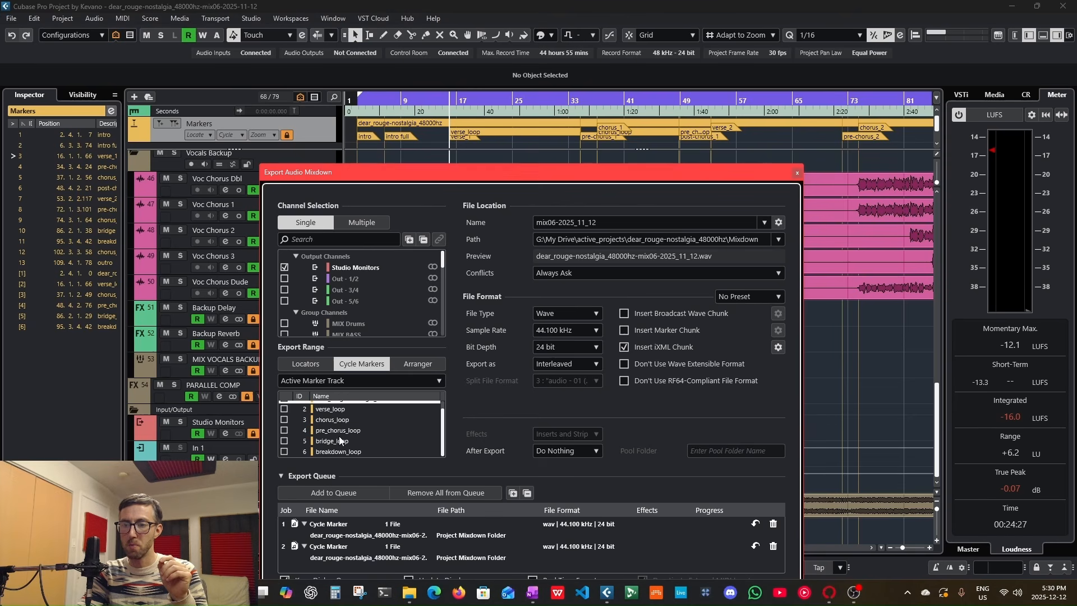
{"action": "scroll", "coordinate": [335, 441], "scroll_direction": "up", "scroll_amount": 2}
{"action": "left_click", "coordinate": [272, 121]}
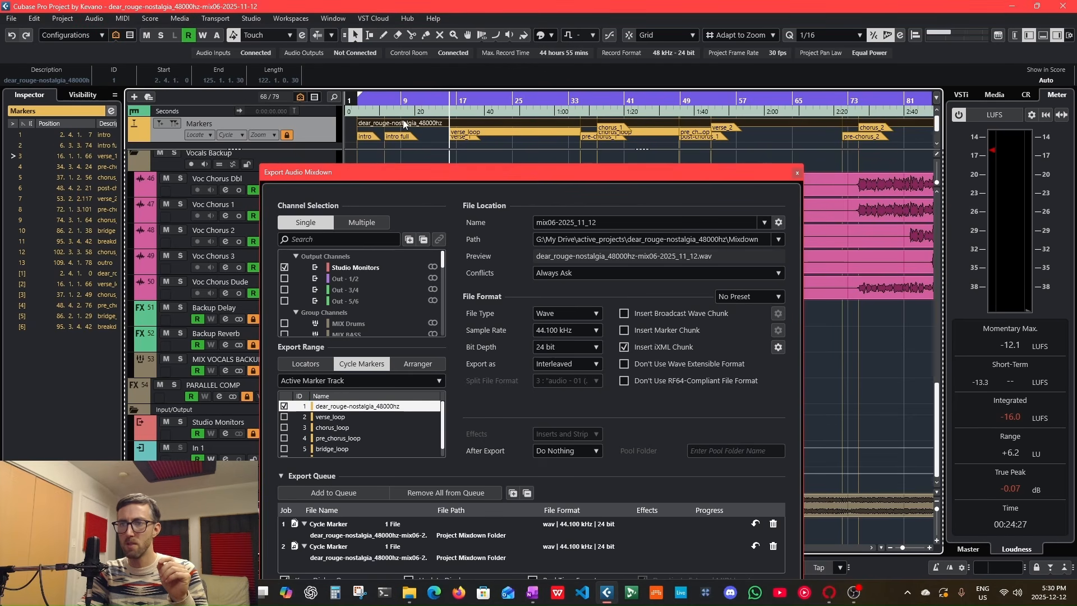
{"action": "double_click", "coordinate": [498, 132]}
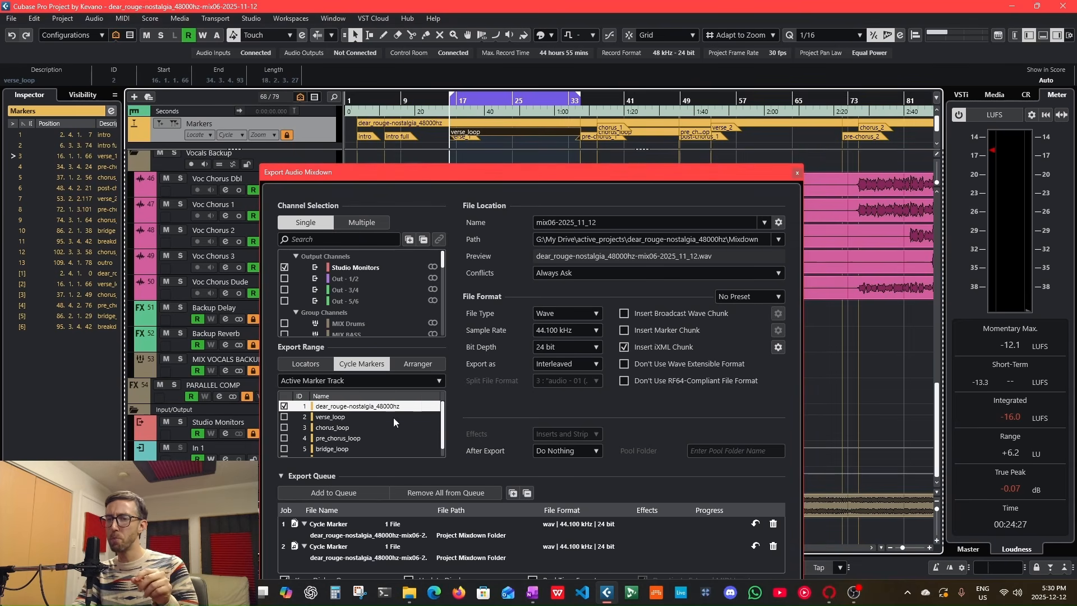
Step: Include the verse_loop, chorus_loop and pre_chorus_loop cycle markers in the export range and add them as a job to the export queue
{"action": "left_click", "coordinate": [284, 417]}
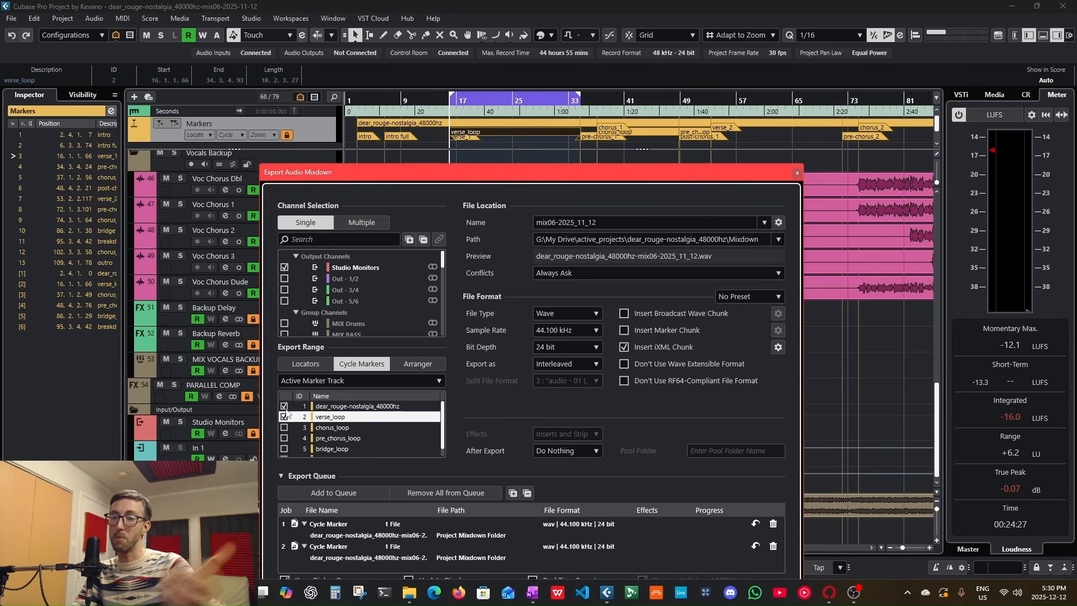
{"action": "left_click", "coordinate": [285, 428]}
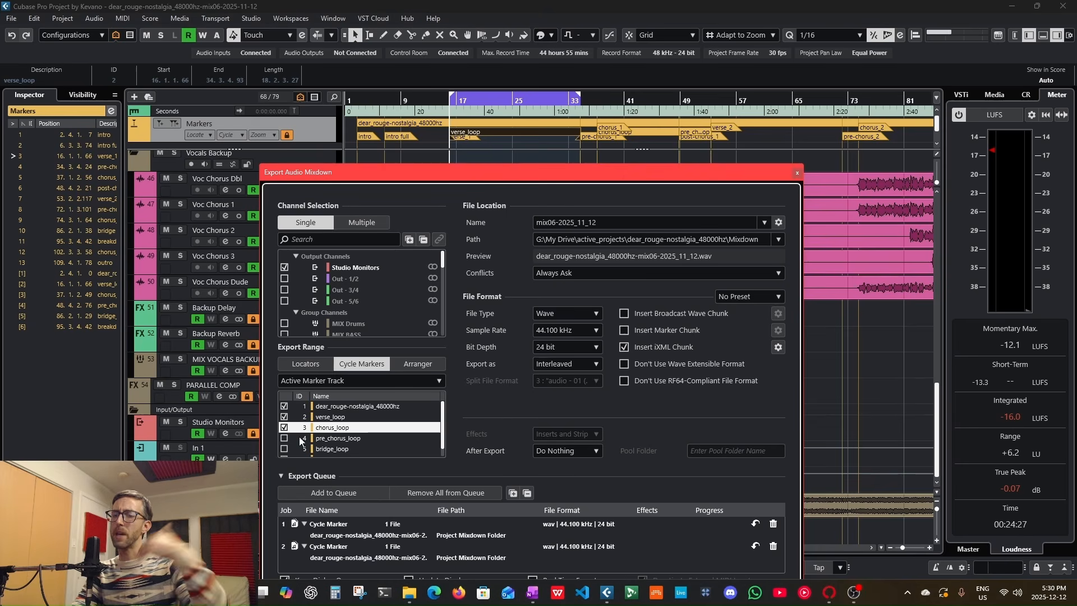
{"action": "left_click", "coordinate": [285, 439]}
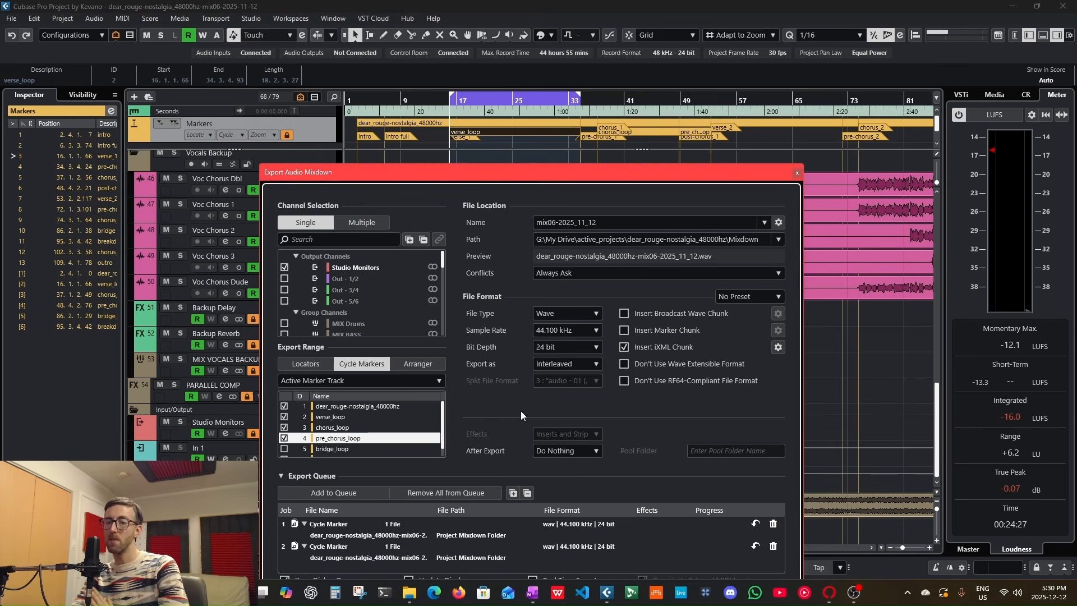
{"action": "left_click", "coordinate": [355, 496]}
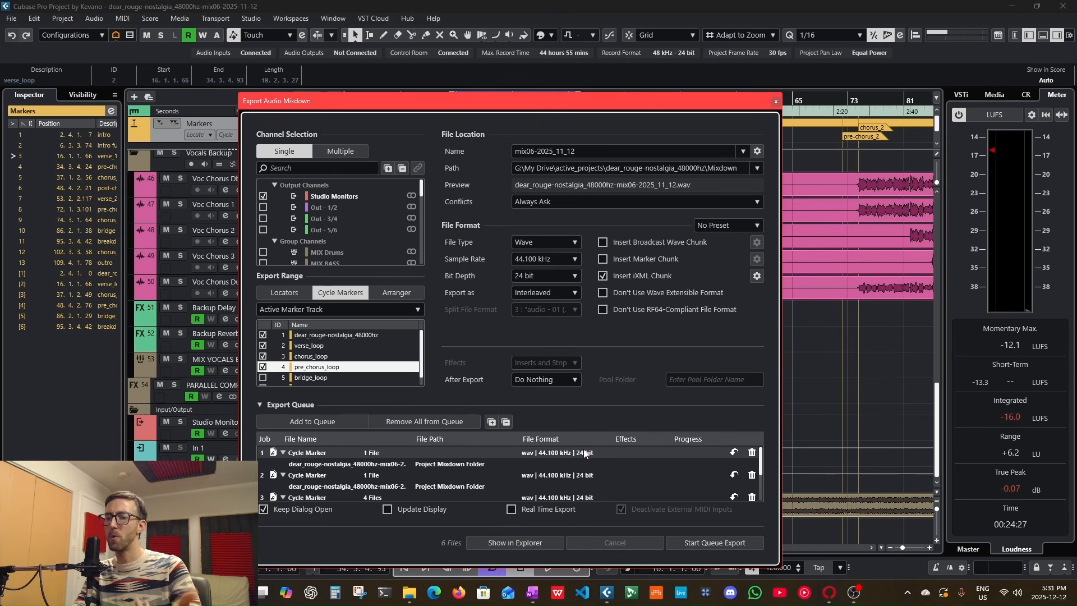
Step: Set the export sample rate to 48.000 kHz, add the job to the queue and compare its file format with the previous jobs
{"action": "left_click", "coordinate": [565, 257]}
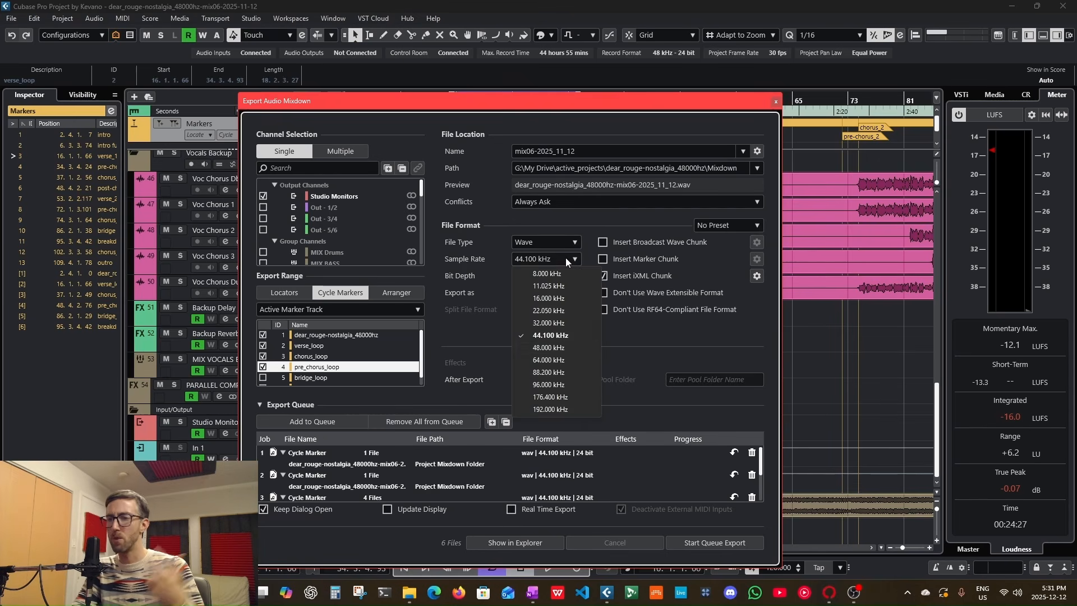
{"action": "left_click", "coordinate": [554, 355]}
{"action": "left_click", "coordinate": [526, 261]}
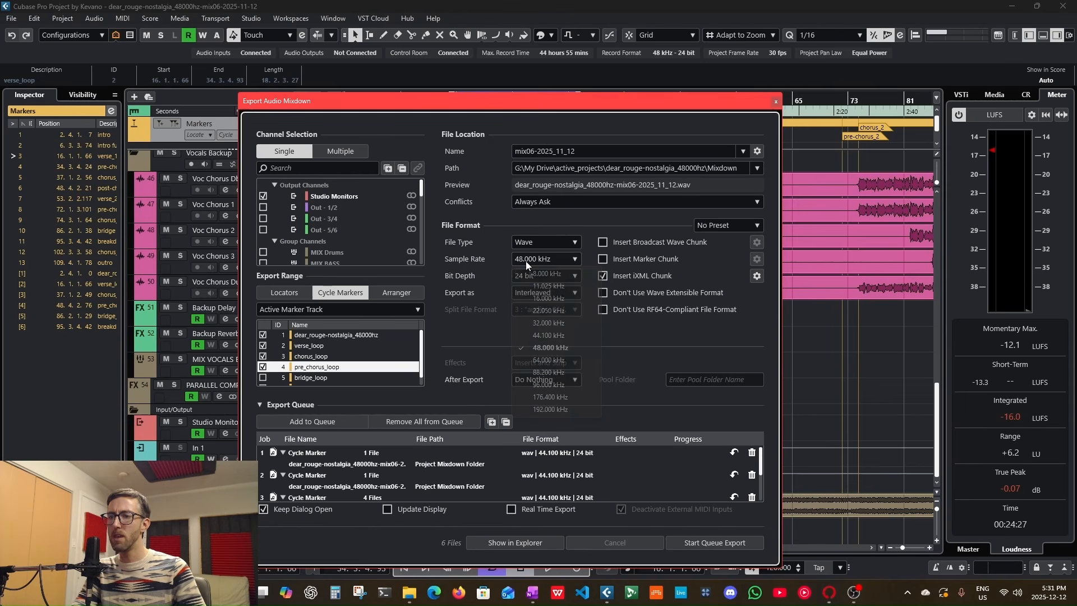
{"action": "left_click", "coordinate": [477, 300]}
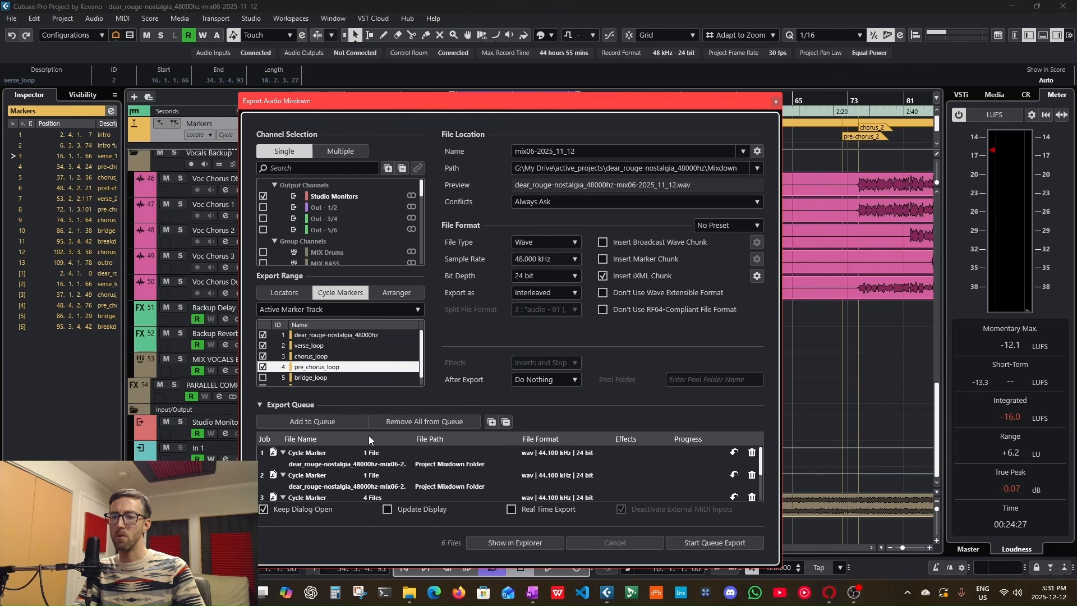
{"action": "left_click", "coordinate": [313, 422]}
{"action": "scroll", "coordinate": [606, 452], "scroll_direction": "down", "scroll_amount": 5}
{"action": "scroll", "coordinate": [589, 459], "scroll_direction": "up", "scroll_amount": 4}
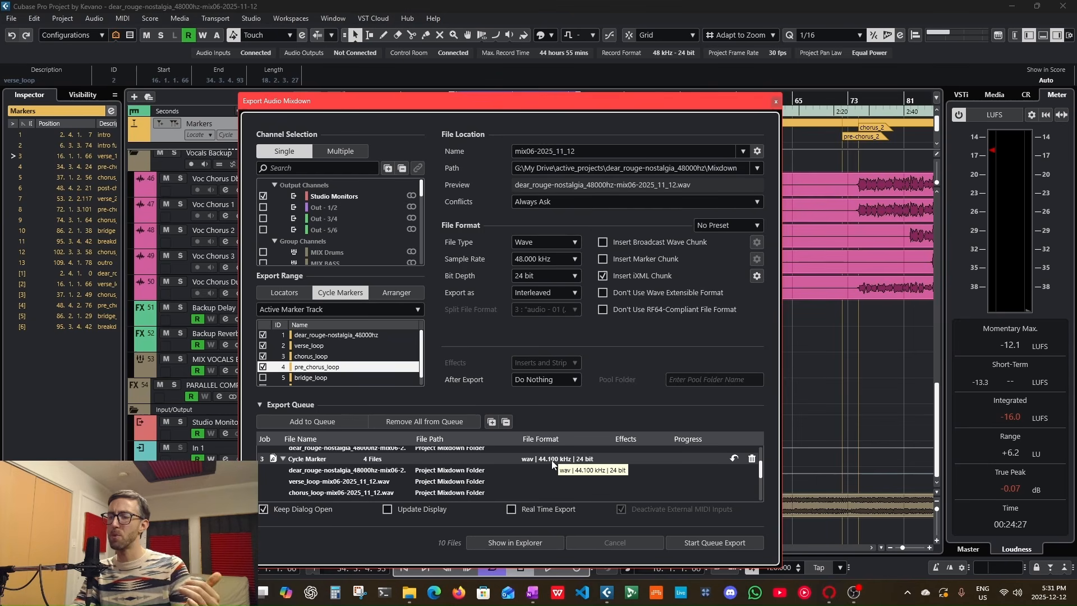
{"action": "scroll", "coordinate": [551, 460], "scroll_direction": "down", "scroll_amount": 4}
Step: Set the file type to MPEG 1 Layer 3, add it as a queue job and set the bit rate to 320 kB/s
{"action": "left_click", "coordinate": [548, 240]}
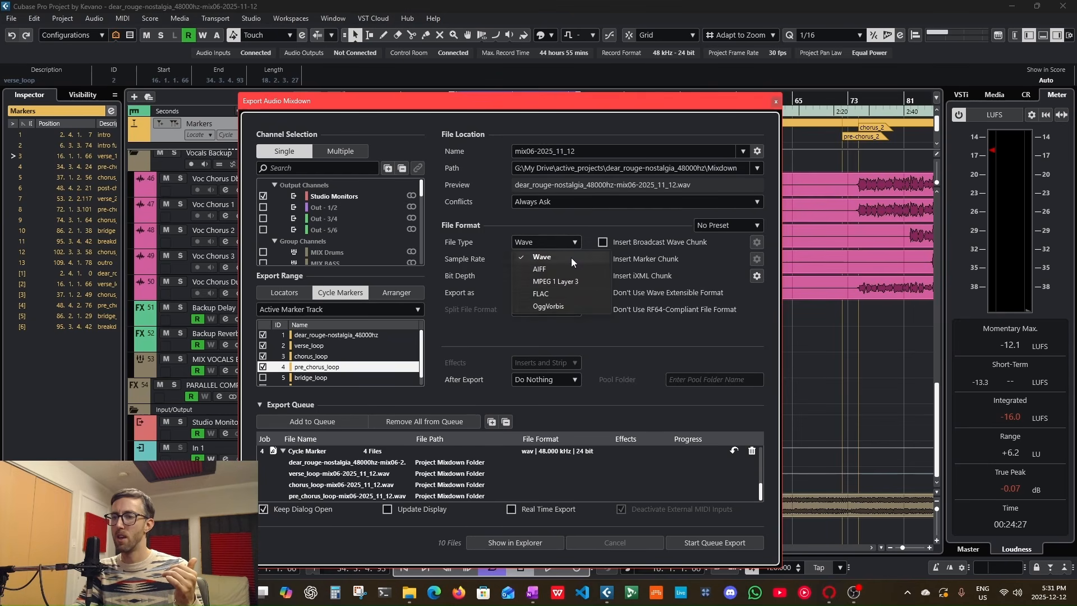
{"action": "left_click", "coordinate": [560, 280]}
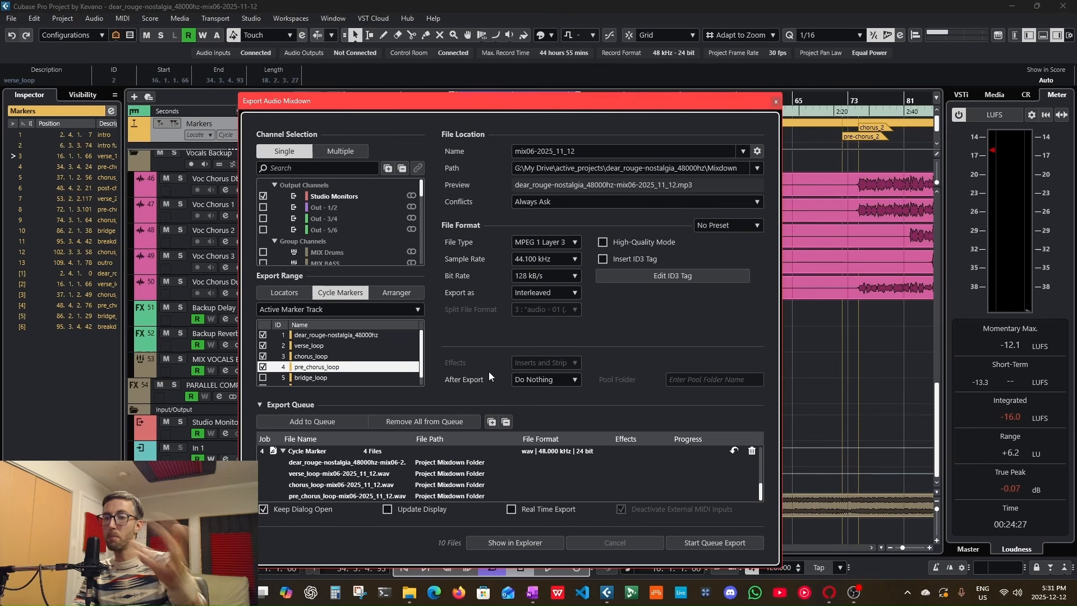
{"action": "left_click", "coordinate": [322, 421]}
{"action": "left_click", "coordinate": [553, 275]}
{"action": "left_click", "coordinate": [537, 498]}
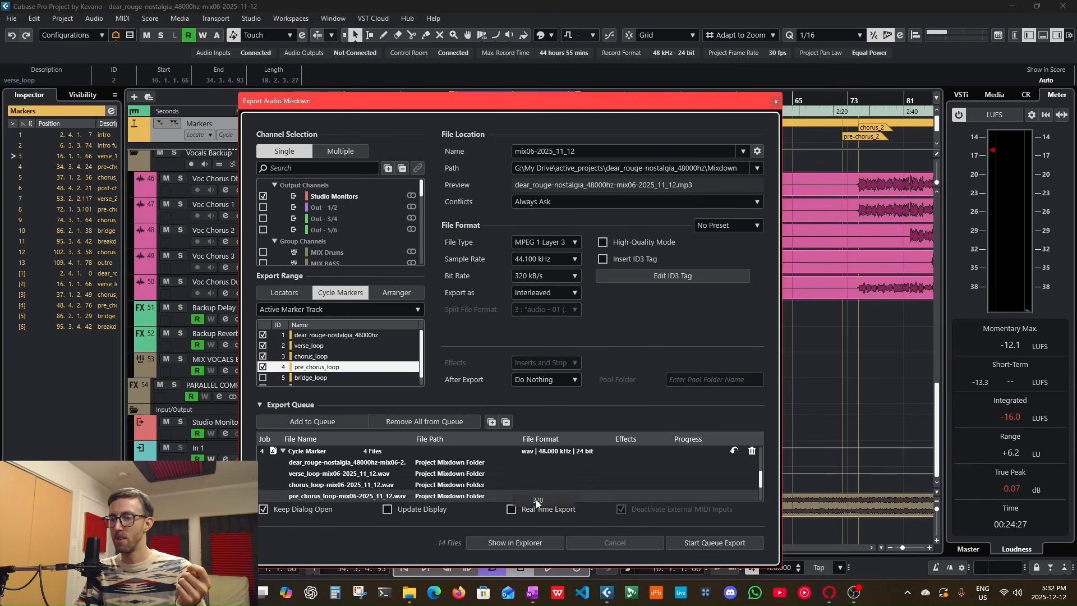
{"action": "scroll", "coordinate": [637, 477], "scroll_direction": "down", "scroll_amount": 3}
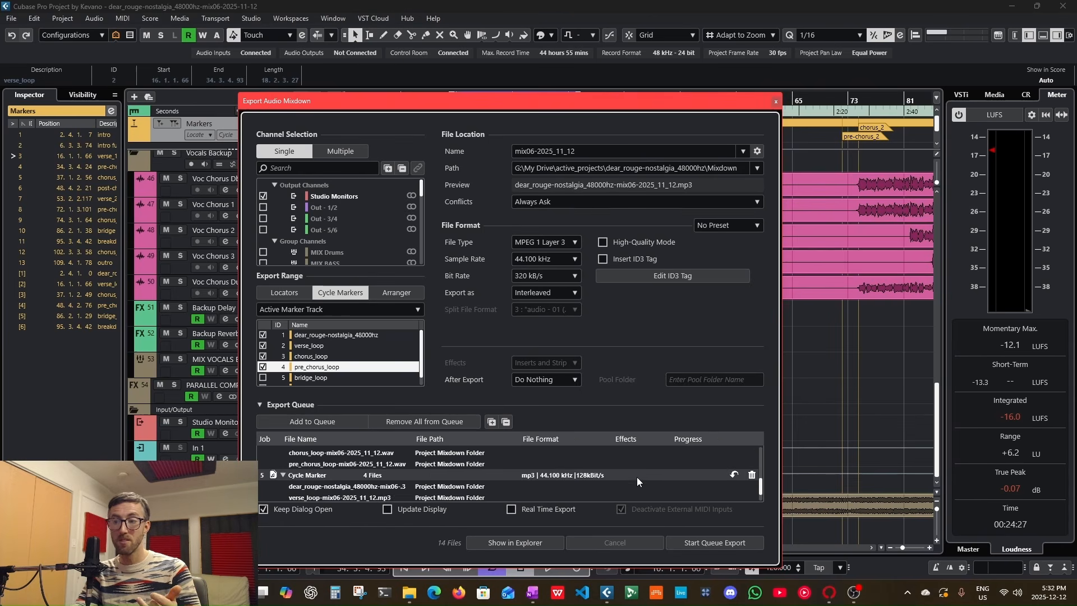
{"action": "scroll", "coordinate": [588, 455], "scroll_direction": "up", "scroll_amount": 3}
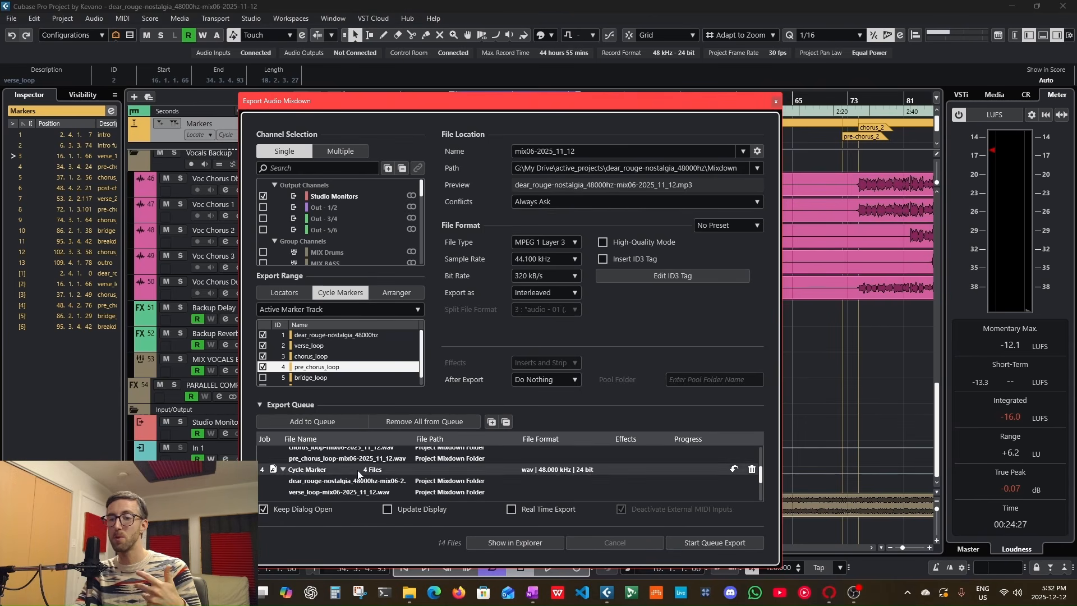
Step: Remove all jobs from the export queue and exclude the pre_chorus_loop, chorus_loop and verse_loop cycle markers from the export range
{"action": "left_click", "coordinate": [580, 150]}
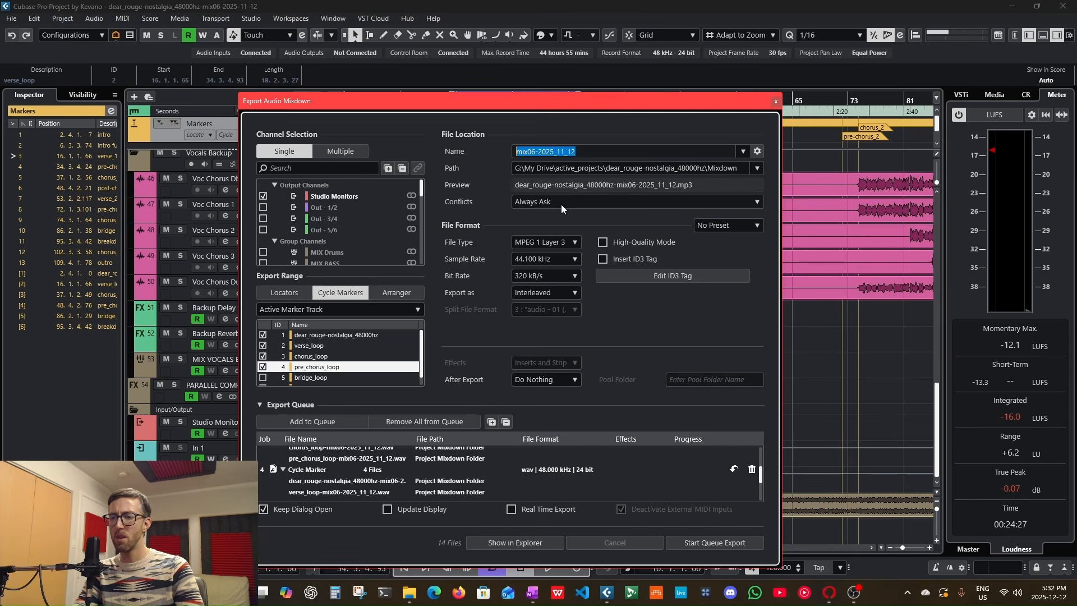
{"action": "scroll", "coordinate": [426, 452], "scroll_direction": "up", "scroll_amount": 5}
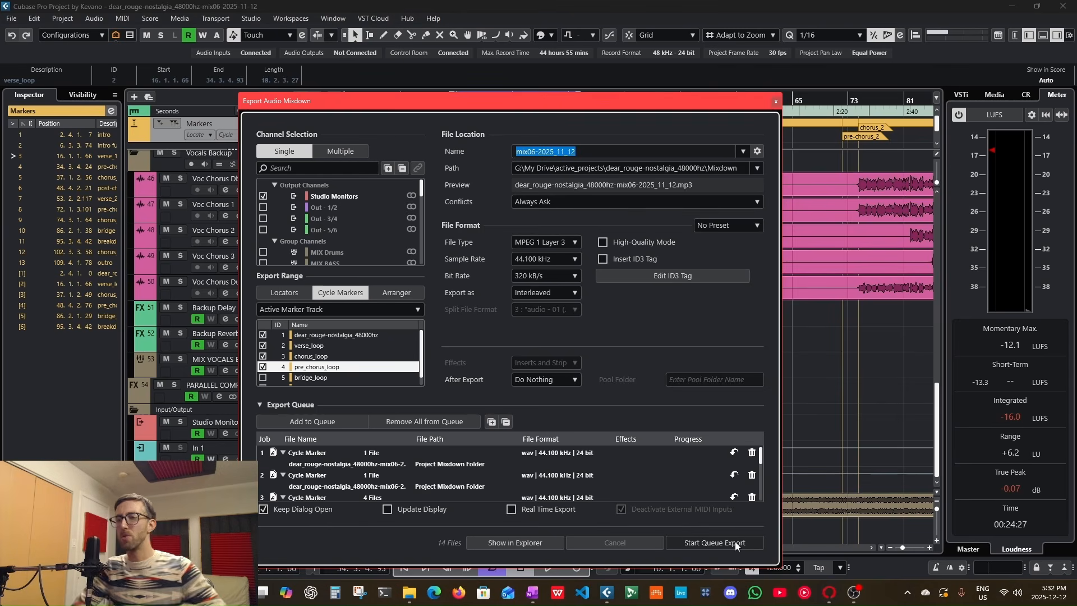
{"action": "left_click", "coordinate": [444, 419]}
{"action": "left_click", "coordinate": [262, 367]}
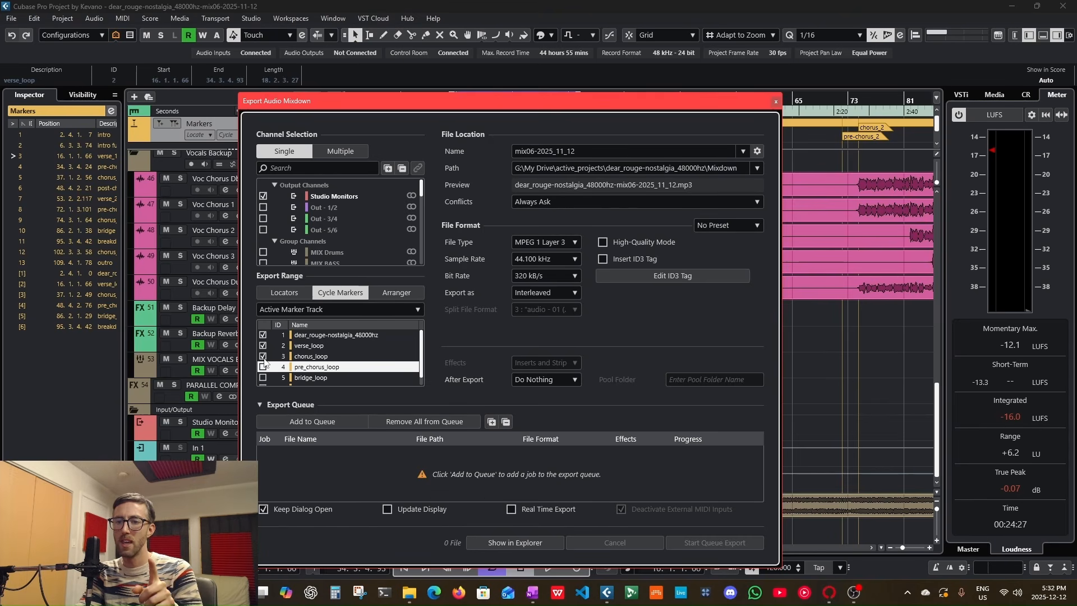
{"action": "left_click", "coordinate": [263, 355]}
{"action": "left_click", "coordinate": [262, 344]}
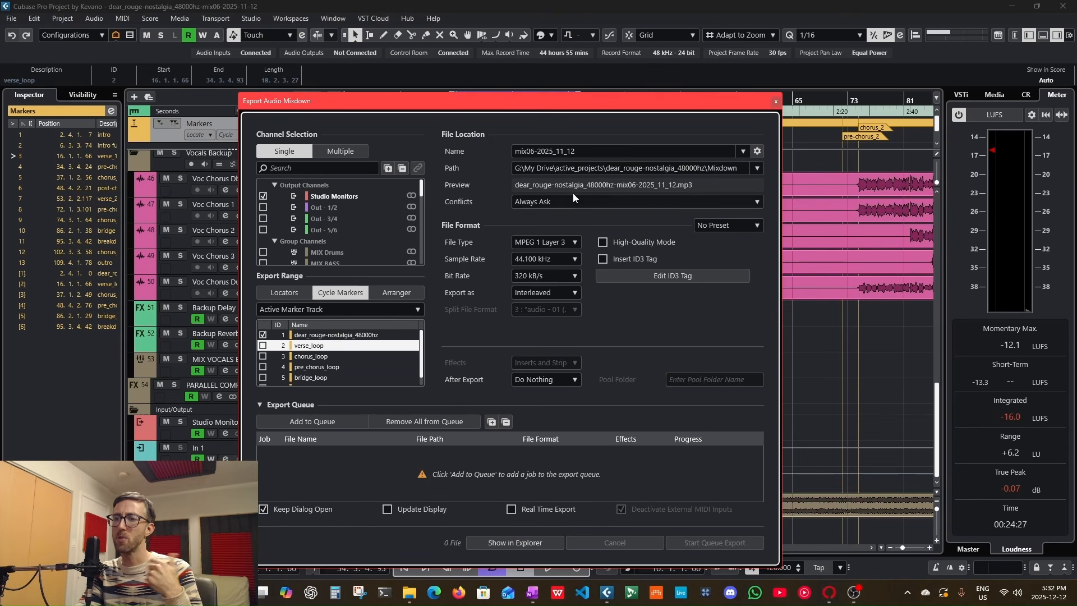
Step: Move the export dialog clear of the marker track and select the intro full marker
{"action": "left_click_drag", "start_coordinate": [616, 103], "coordinate": [658, 151]}
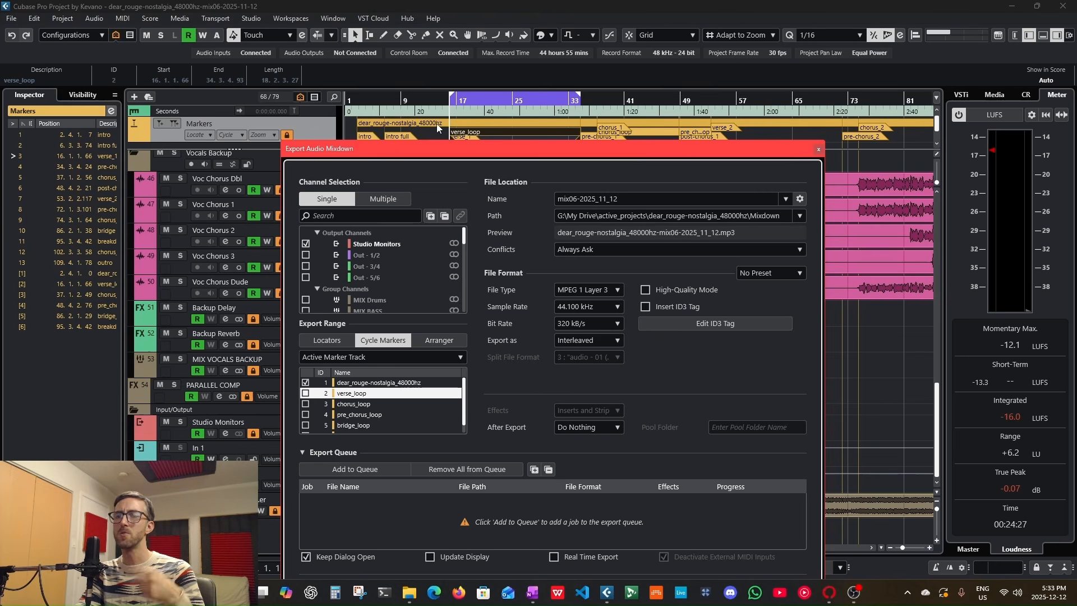
{"action": "left_click", "coordinate": [405, 135]}
{"action": "left_click_drag", "start_coordinate": [410, 143], "coordinate": [397, 160]}
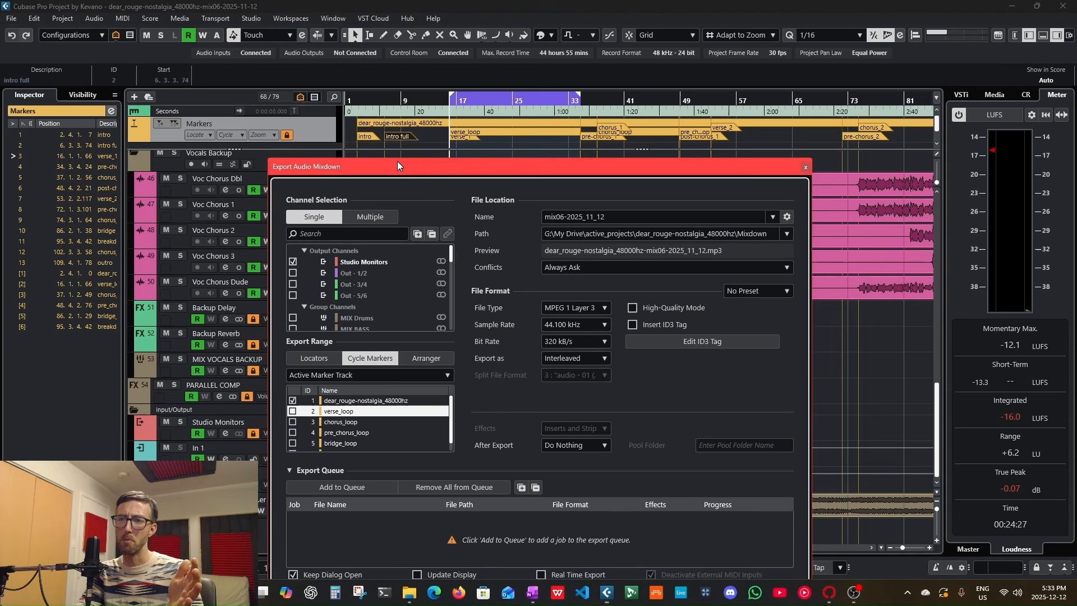
Step: Set the locators to the dear_rouge-nostalgia_48000hz cycle marker and shift the left locator to about bar 11
{"action": "left_click", "coordinate": [413, 124]}
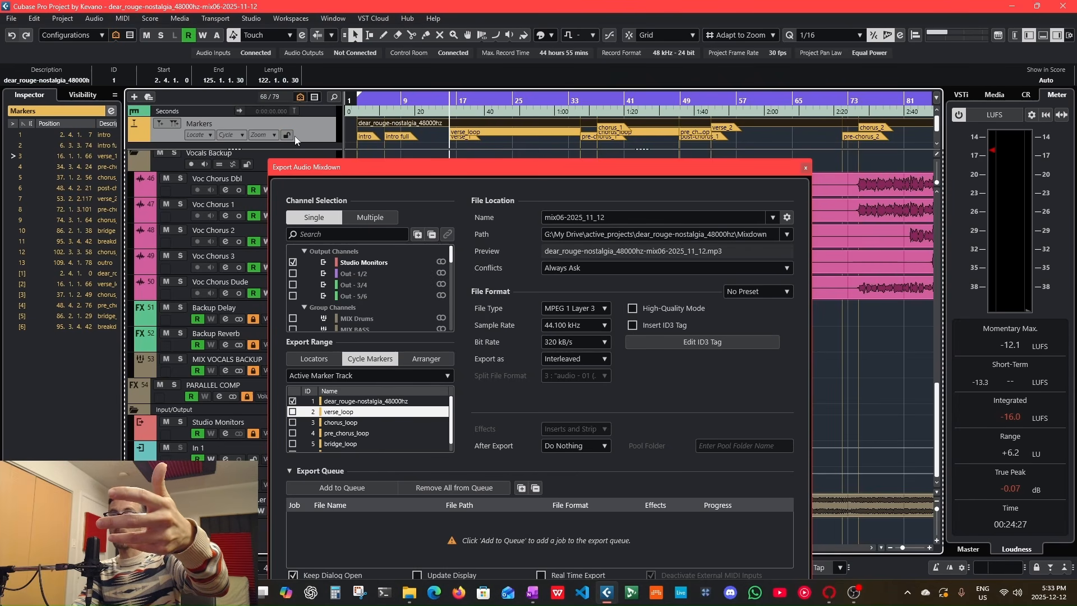
{"action": "left_click", "coordinate": [350, 130]}
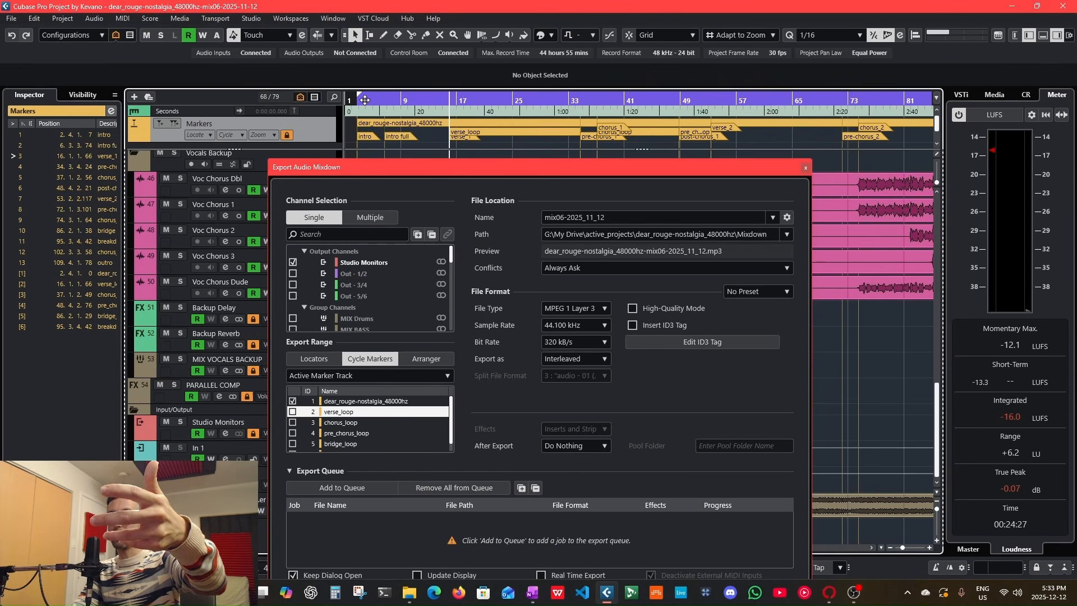
{"action": "left_click_drag", "start_coordinate": [359, 97], "coordinate": [417, 99]}
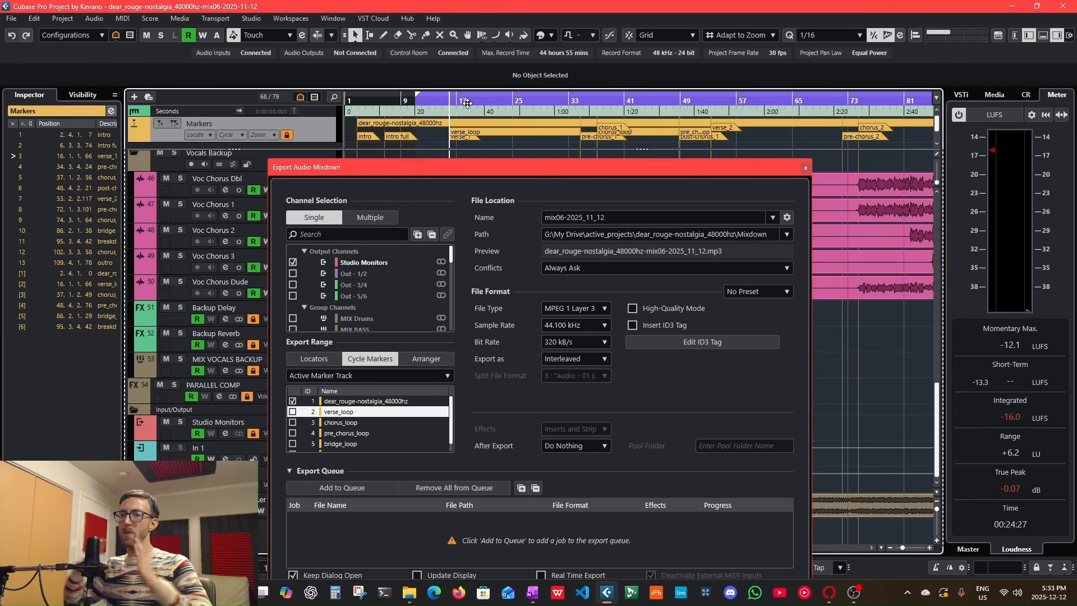
Step: Set the locators to the verse_loop cycle marker and return them to the full range of the dear_rouge-nostalgia_48000hz marker
{"action": "left_click", "coordinate": [370, 125]}
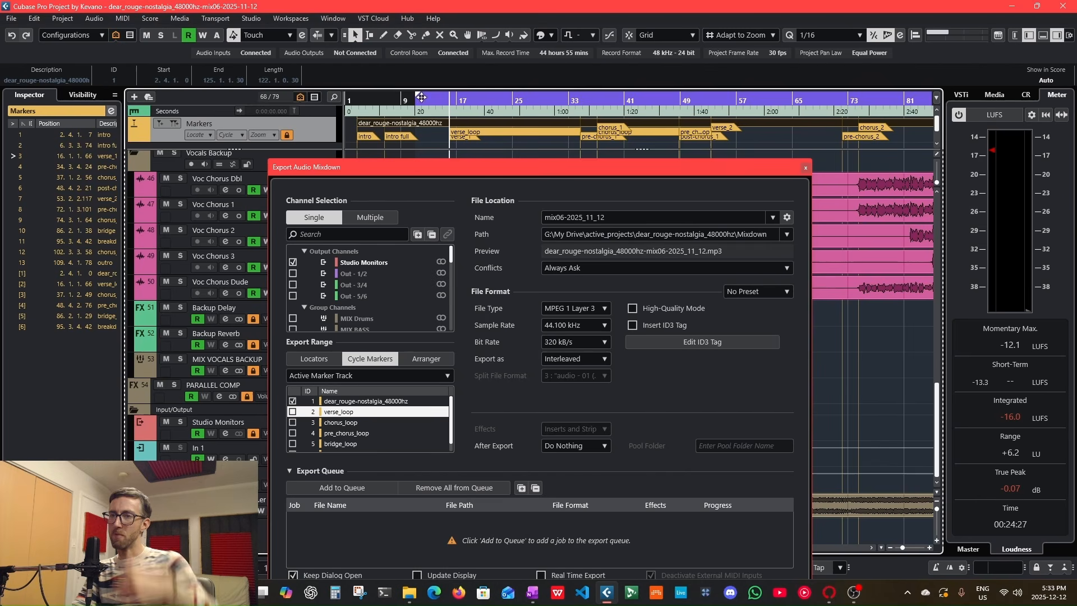
{"action": "left_click", "coordinate": [497, 134]}
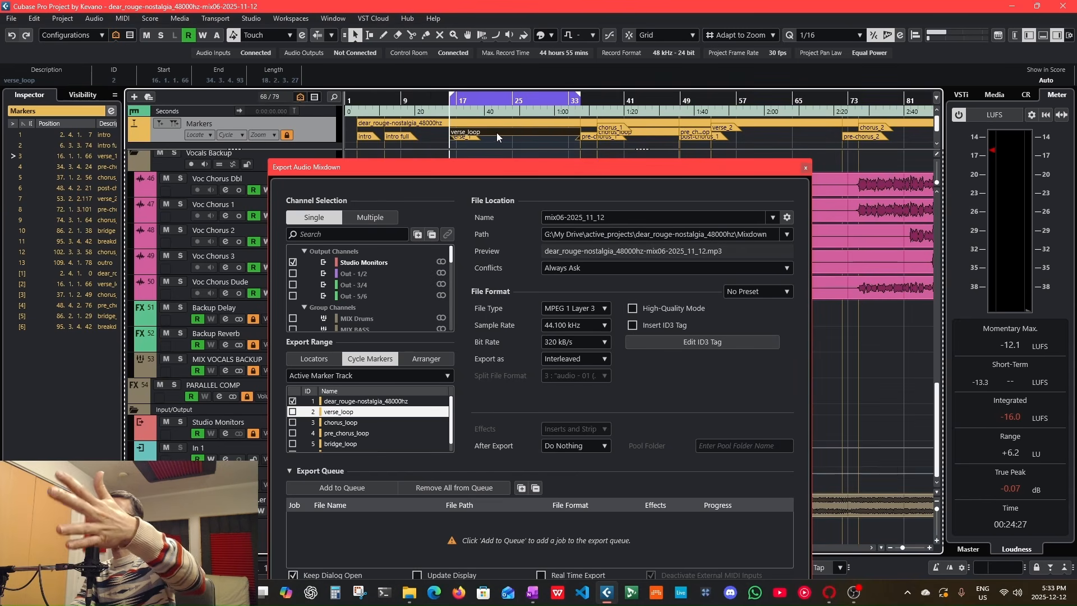
{"action": "left_click", "coordinate": [551, 124]}
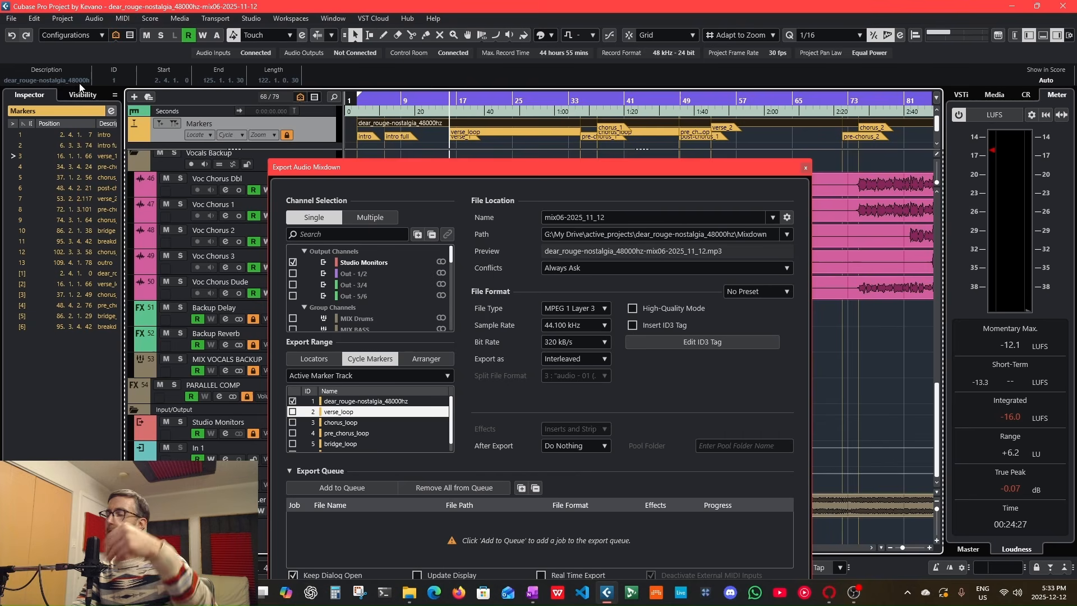
Step: Examine how the naming scheme combines the dear_rouge-nostalgia_48000hz cycle marker name with the file name, keeping the Default scheme
{"action": "left_click", "coordinate": [368, 402]}
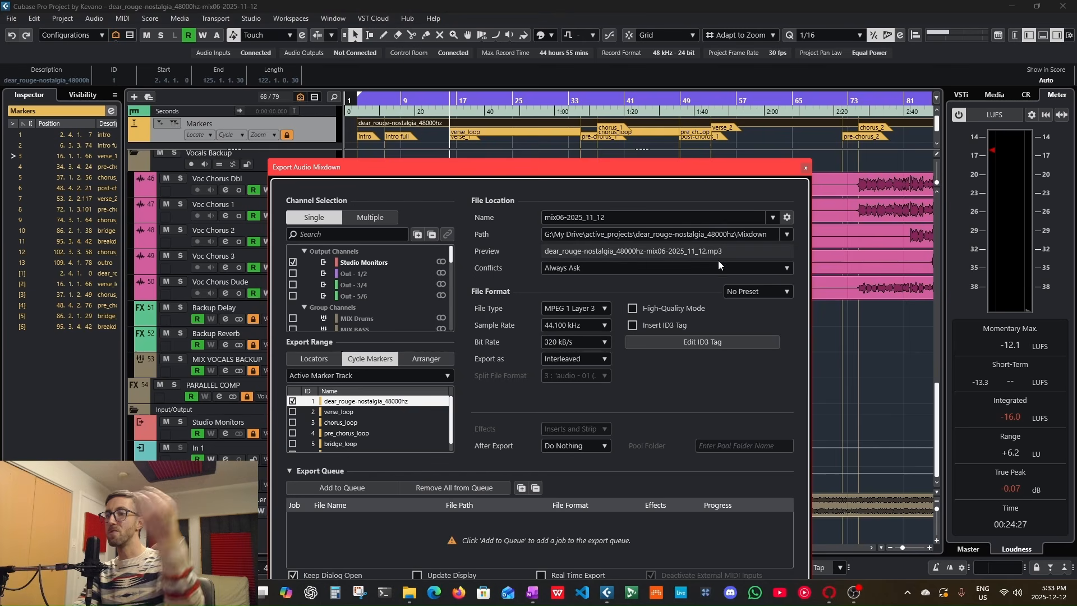
{"action": "left_click", "coordinate": [787, 217]}
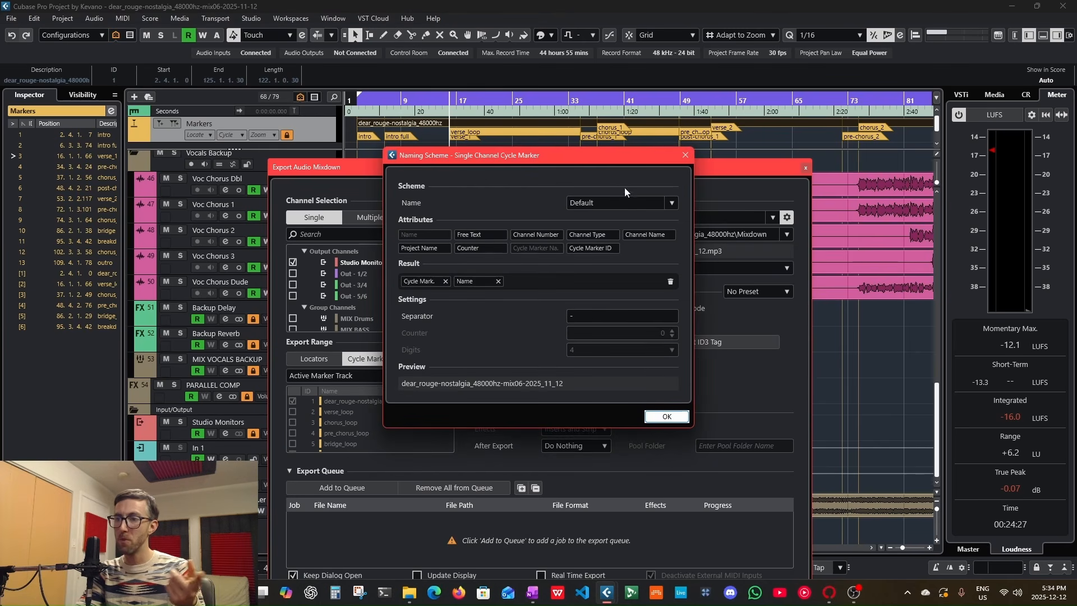
{"action": "left_click_drag", "start_coordinate": [609, 158], "coordinate": [925, 185]}
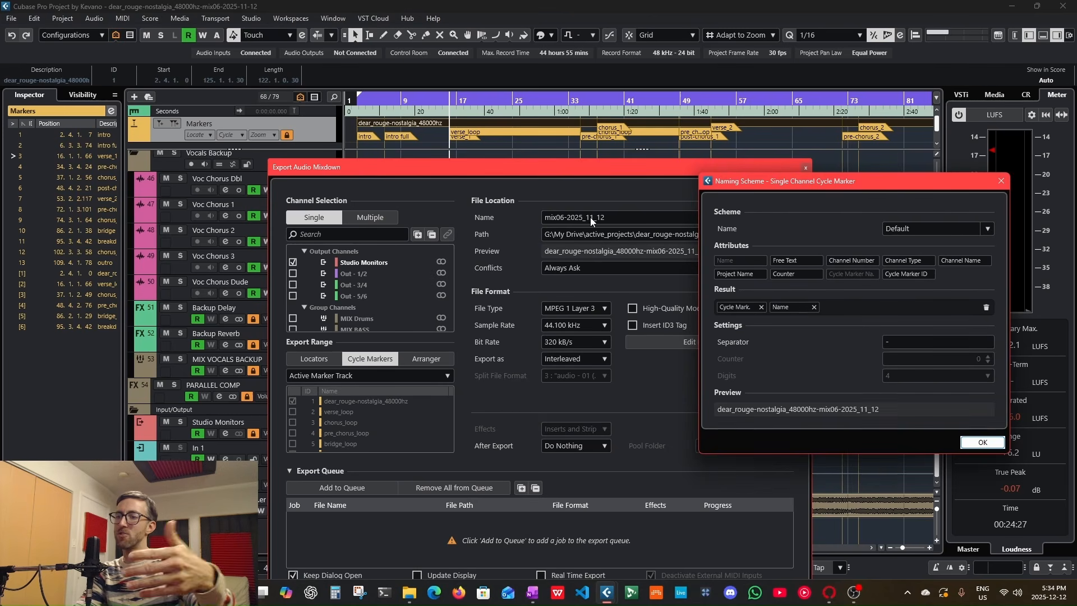
{"action": "left_click", "coordinate": [982, 441]}
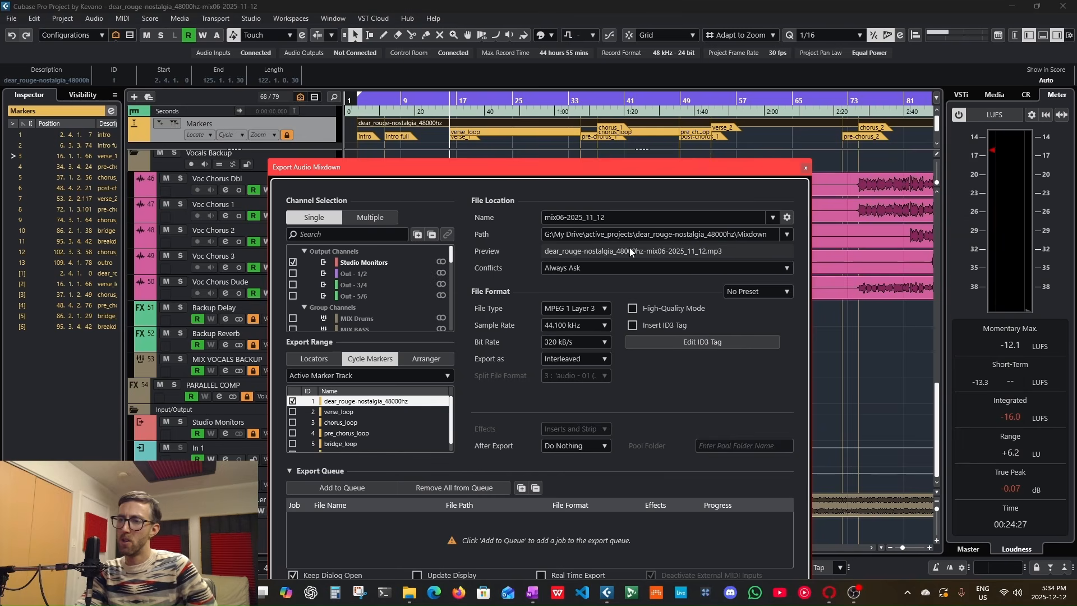
Step: Set the mixdown's file type to Wave, collapse the Export Queue section and reposition the export dialog below the marker track
{"action": "left_click", "coordinate": [594, 308]}
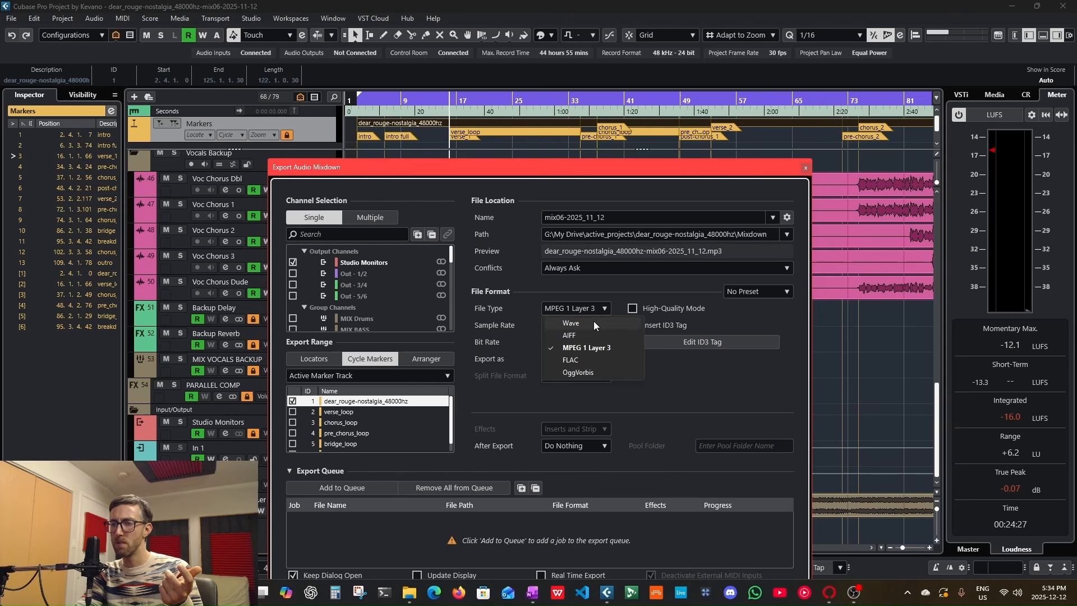
{"action": "left_click", "coordinate": [594, 325]}
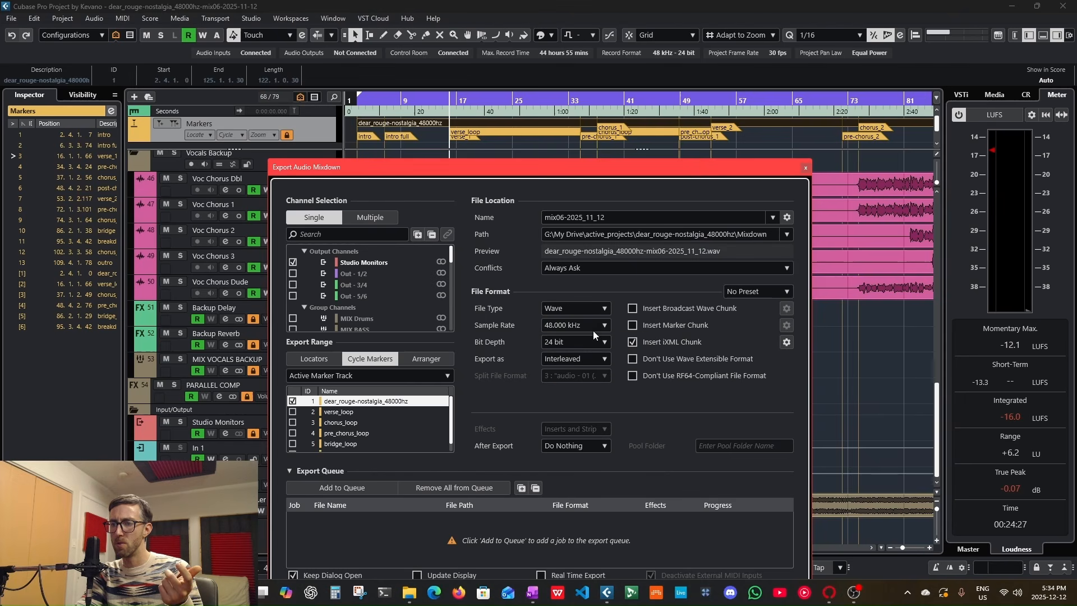
{"action": "left_click", "coordinate": [338, 473]}
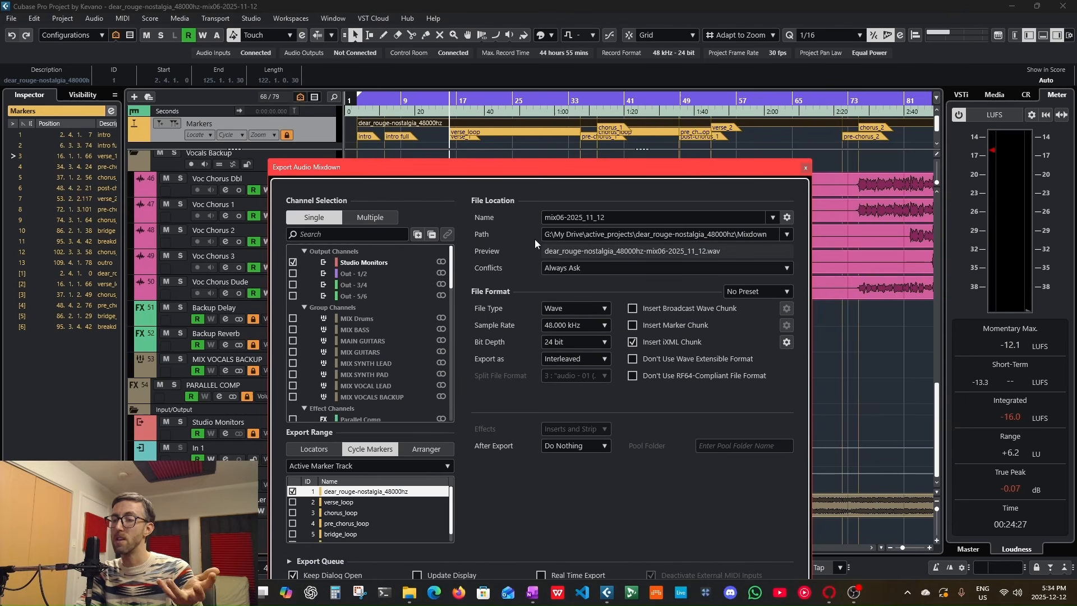
{"action": "left_click_drag", "start_coordinate": [558, 171], "coordinate": [536, 117]}
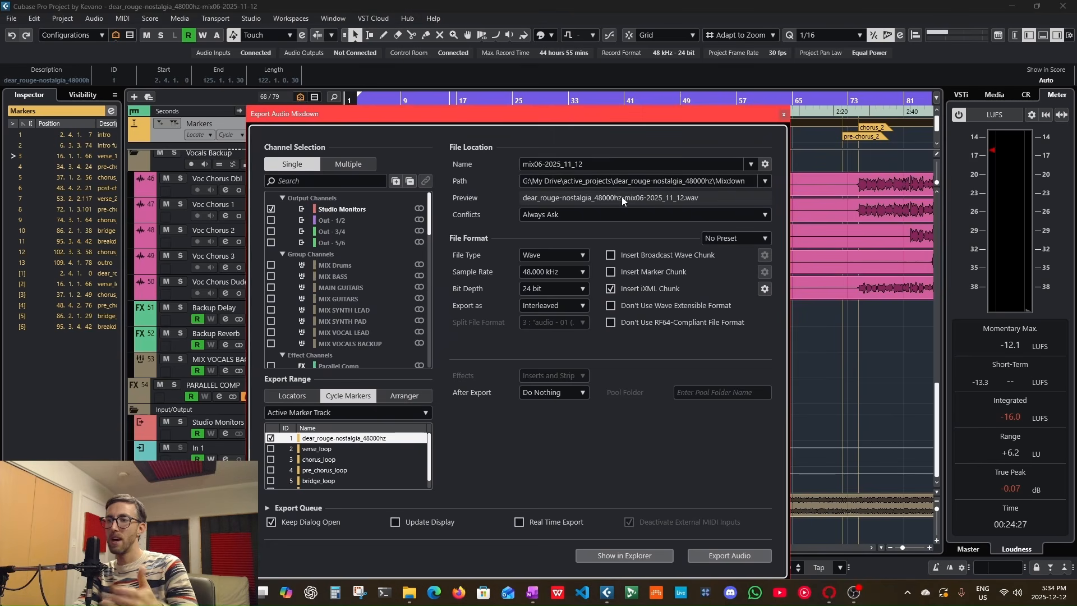
{"action": "left_click_drag", "start_coordinate": [537, 119], "coordinate": [566, 174]}
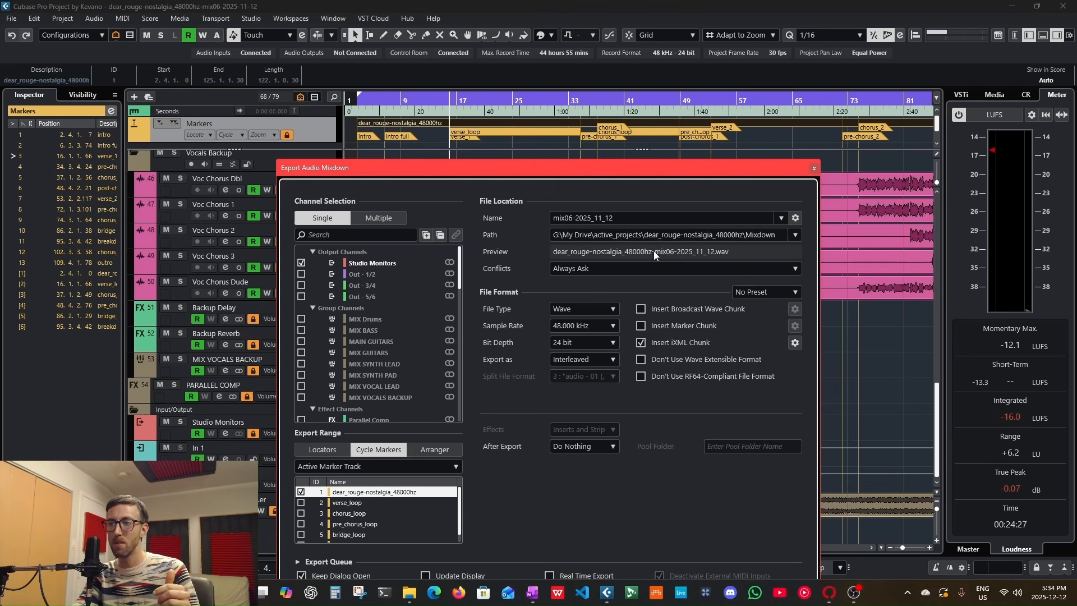
Step: Change the mixdown's file name to mix07-2025_11_14
{"action": "left_click", "coordinate": [623, 217]}
{"action": "left_click", "coordinate": [583, 217]}
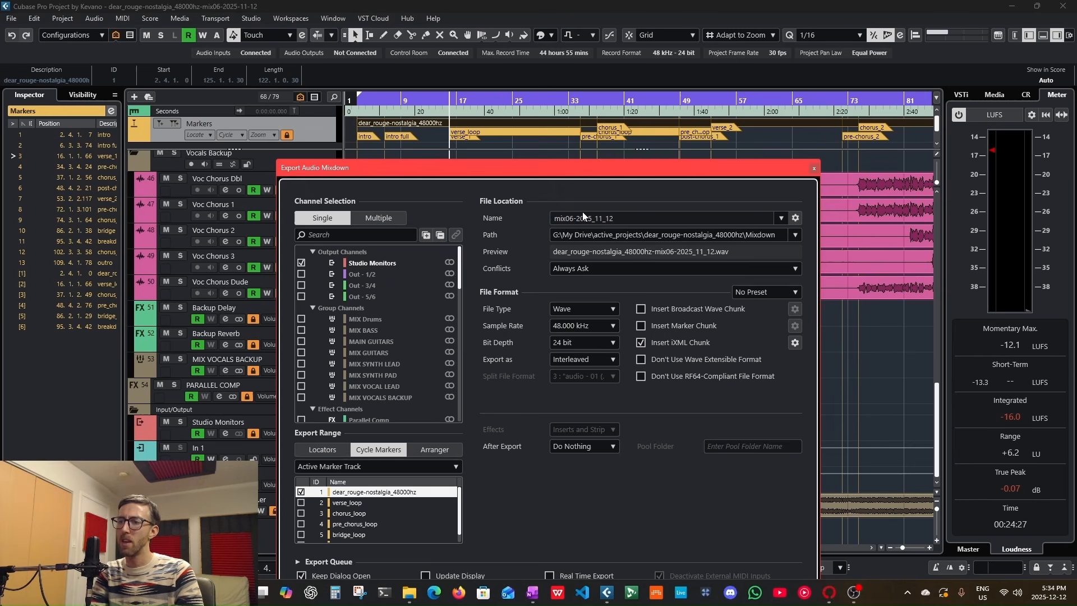
{"action": "key", "text": "BackSpace"}
{"action": "type", "text": "7"}
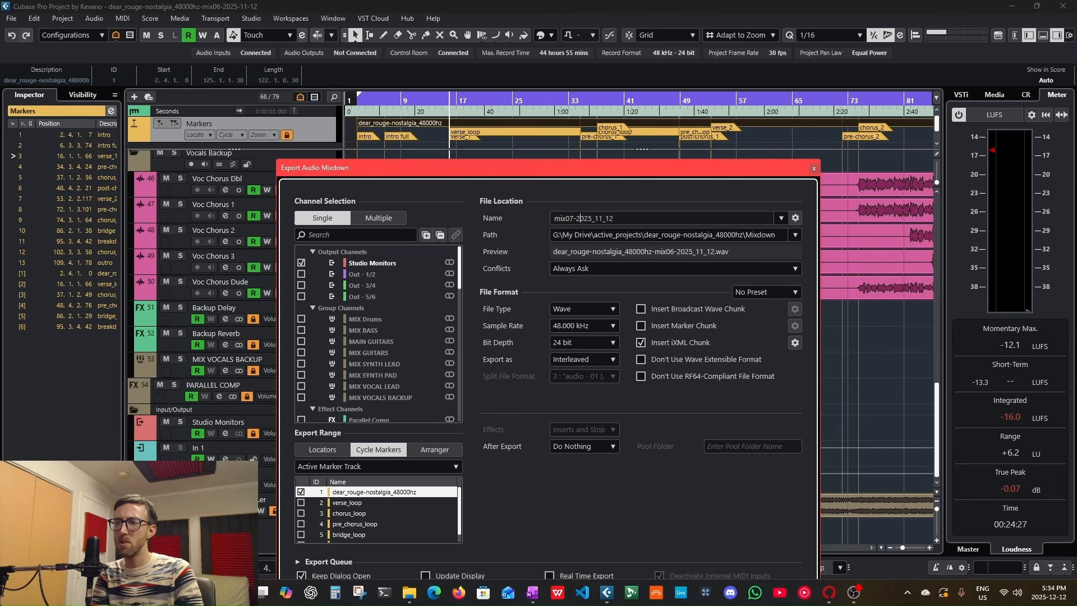
{"action": "left_click", "coordinate": [613, 218]}
{"action": "key", "text": "BackSpace"}
{"action": "type", "text": "4"}
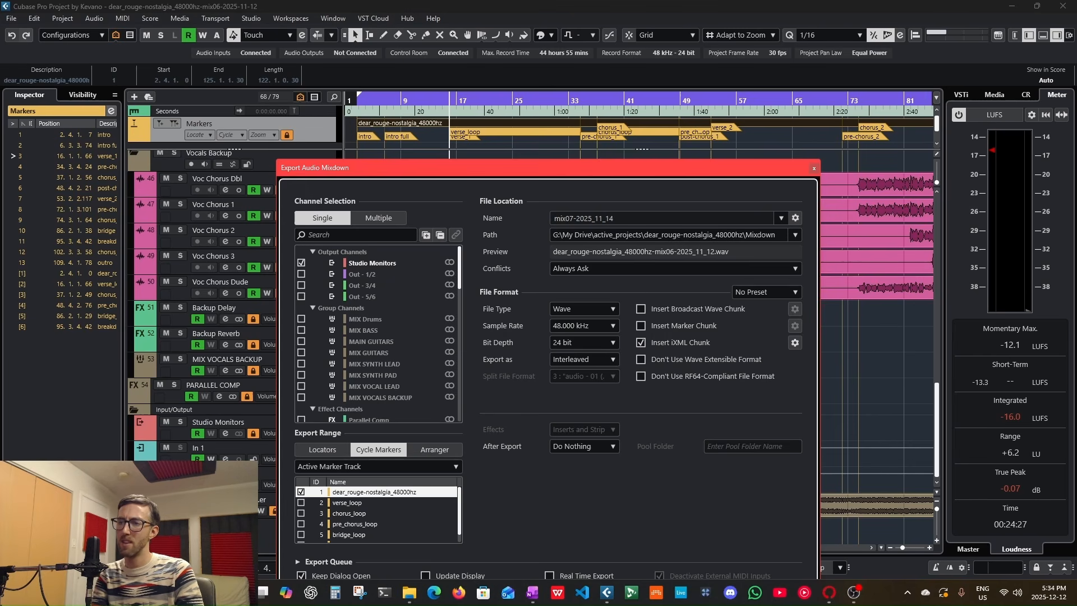
Step: Enable Real Time Export to examine the Deactivate External MIDI Inputs option, and disable it again
{"action": "left_click_drag", "start_coordinate": [688, 177], "coordinate": [673, 77]}
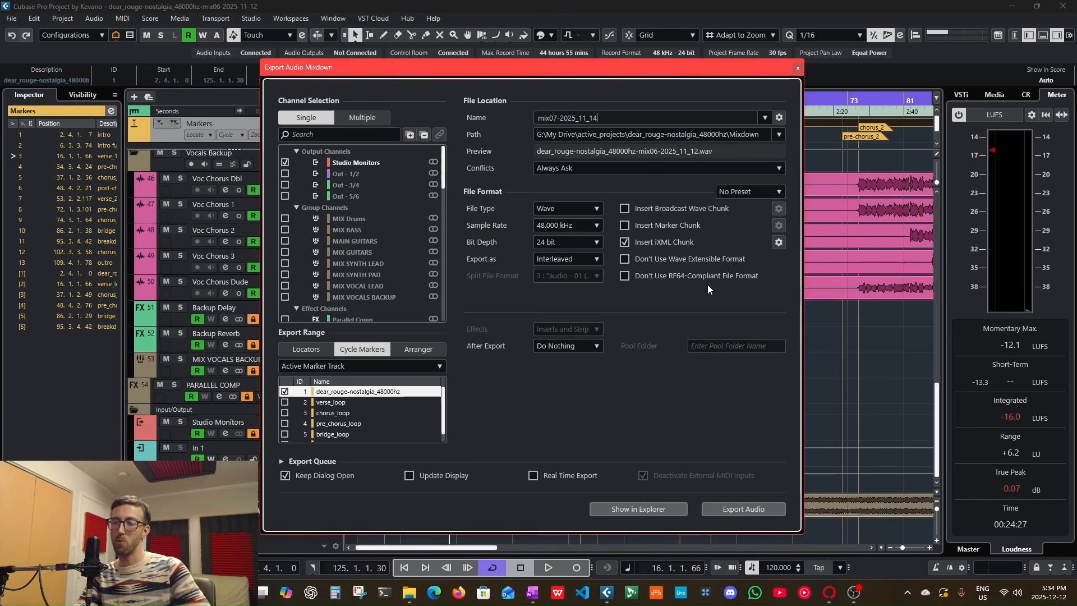
{"action": "left_click", "coordinate": [575, 475]}
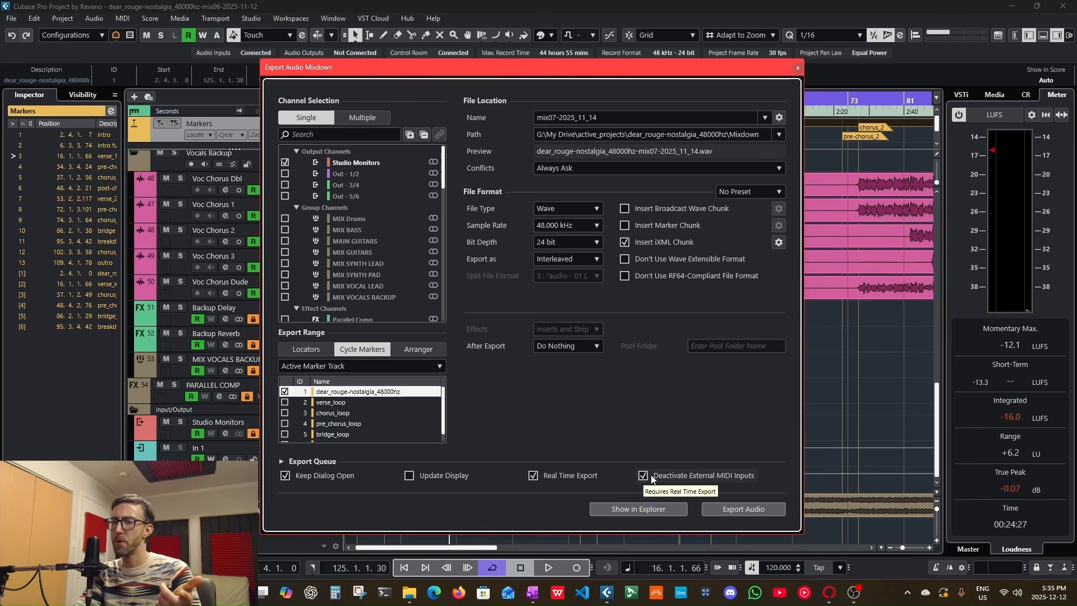
{"action": "left_click", "coordinate": [533, 475]}
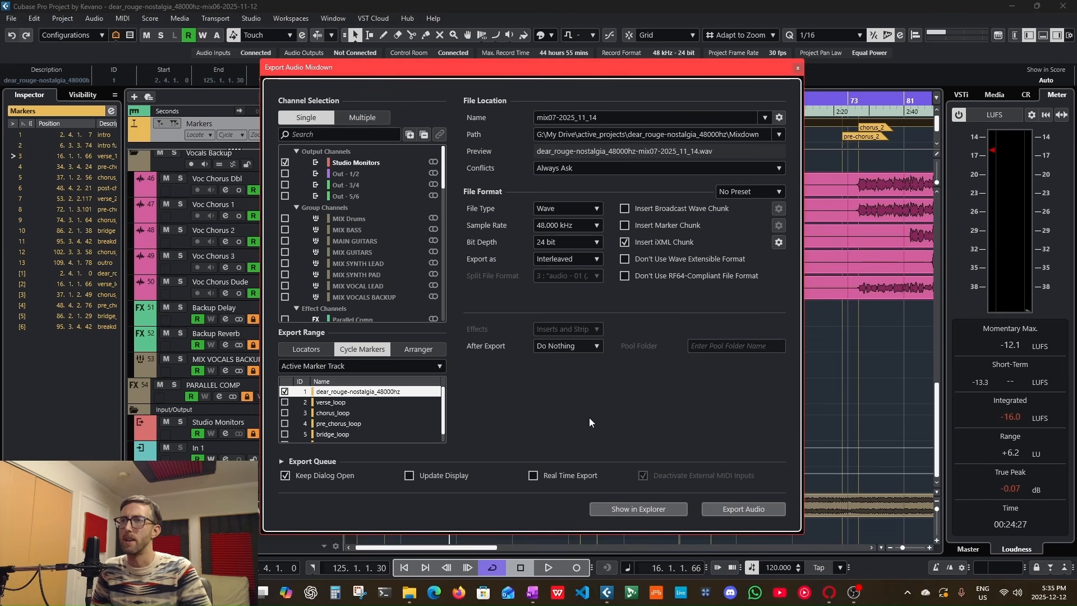
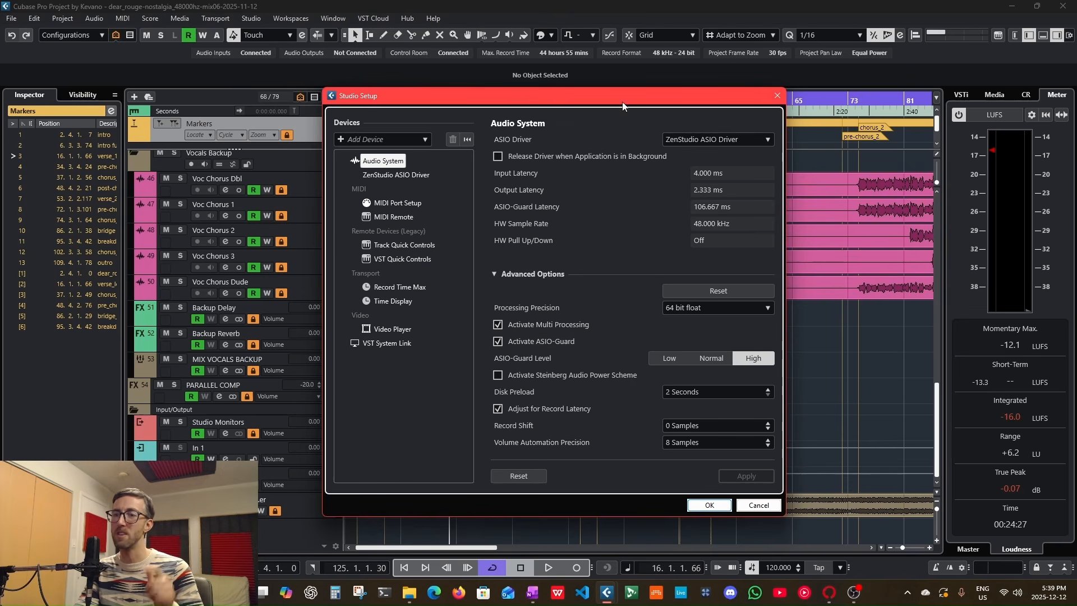
Step: Close the Studio Setup dialog
{"action": "left_click", "coordinate": [775, 96]}
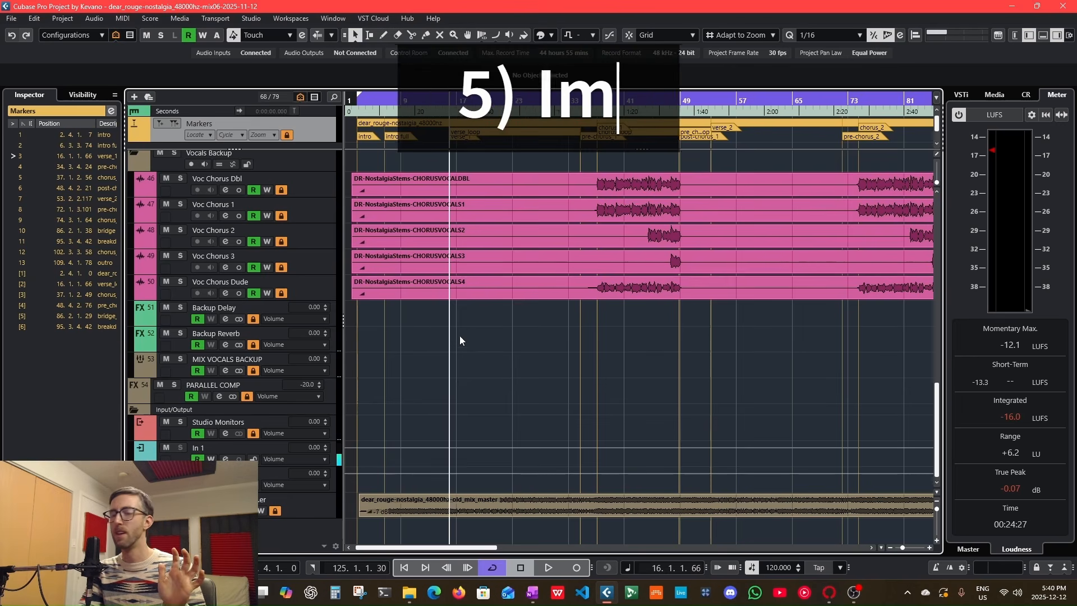
Step: Start importing tracks from another project, browse the artist's singles folders for available projects, and cancel the file selection
{"action": "left_click", "coordinate": [12, 18]}
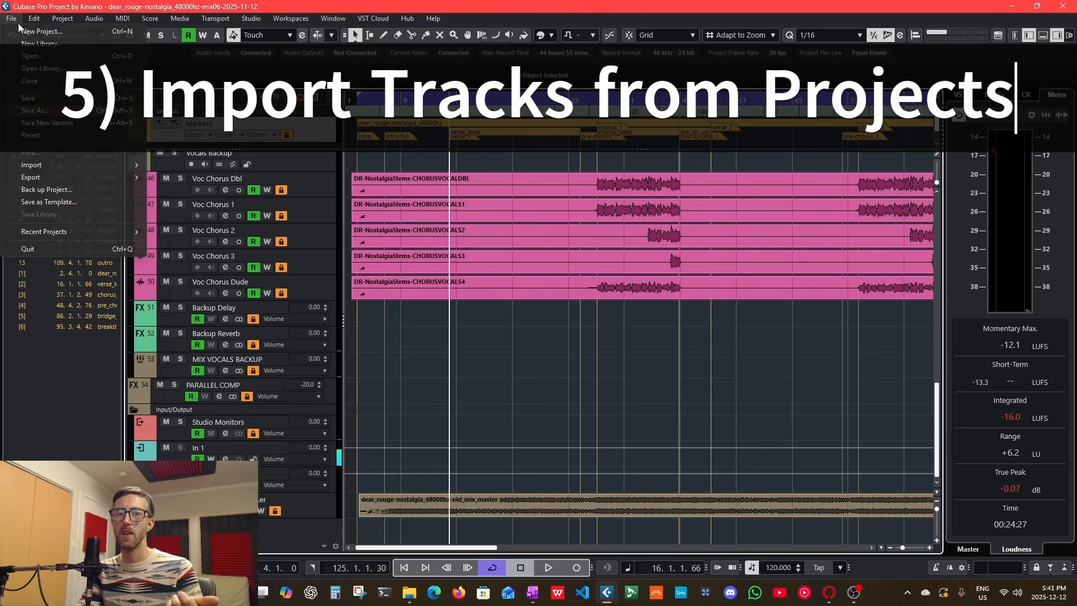
{"action": "mouse_move", "coordinate": [93, 171]}
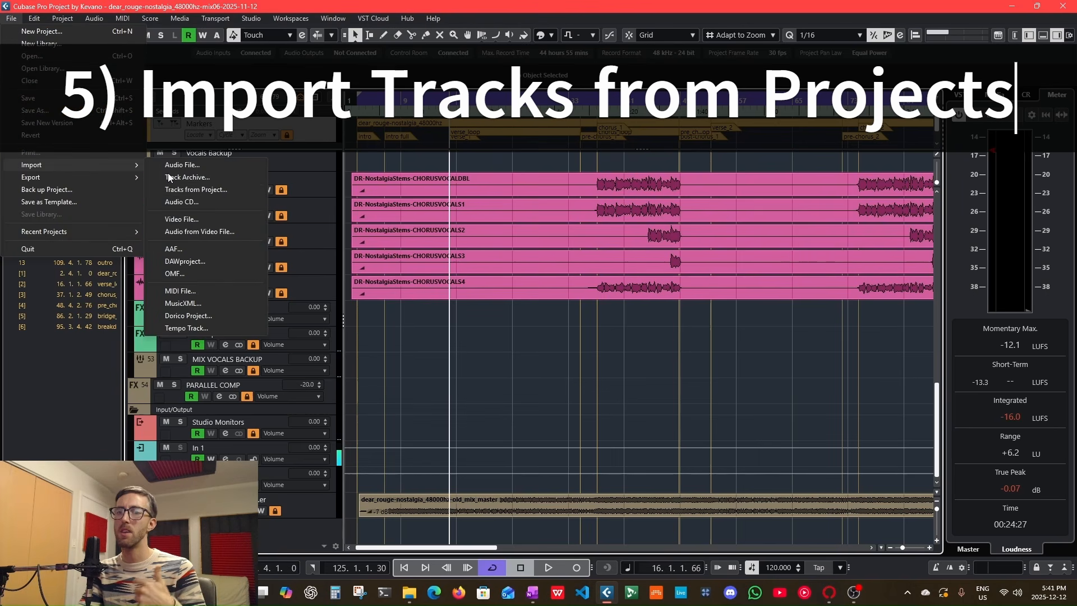
{"action": "left_click", "coordinate": [204, 191]}
{"action": "left_click_drag", "start_coordinate": [221, 38], "coordinate": [455, 122]}
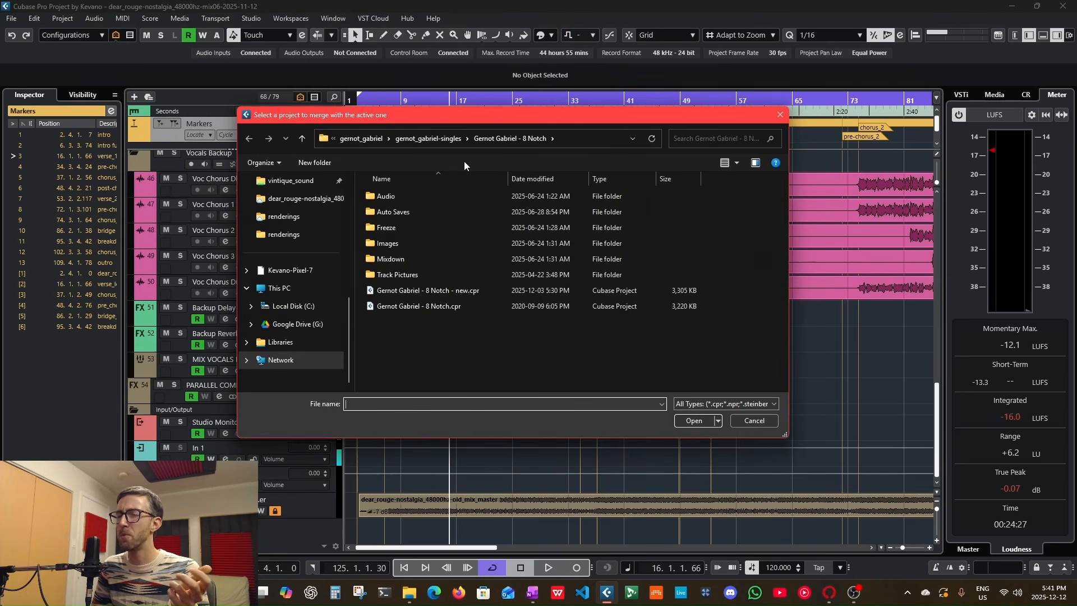
{"action": "left_click_drag", "start_coordinate": [472, 119], "coordinate": [476, 127]}
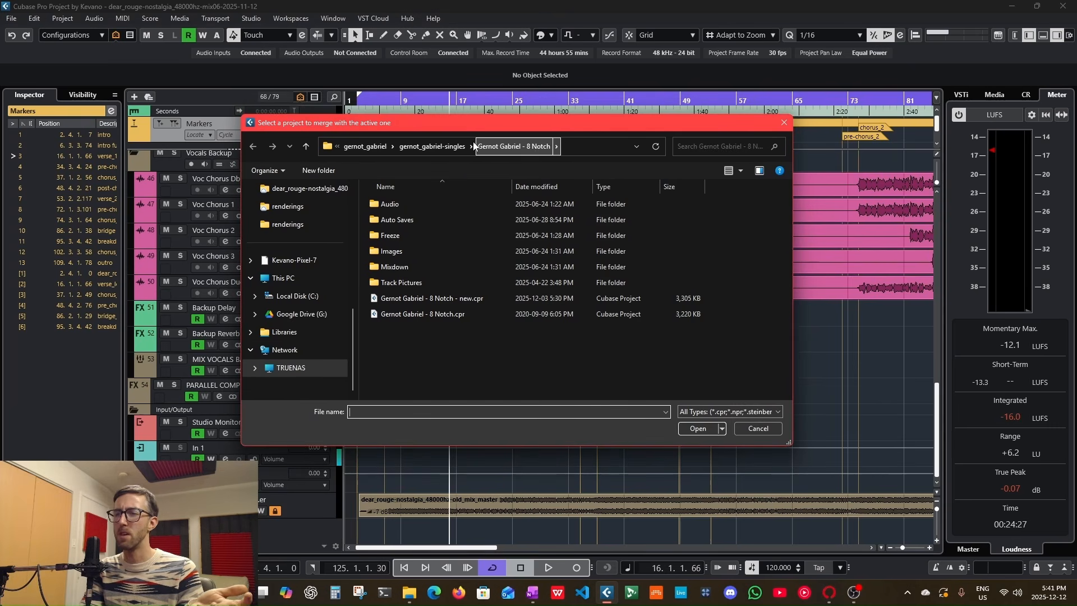
{"action": "left_click", "coordinate": [448, 147]}
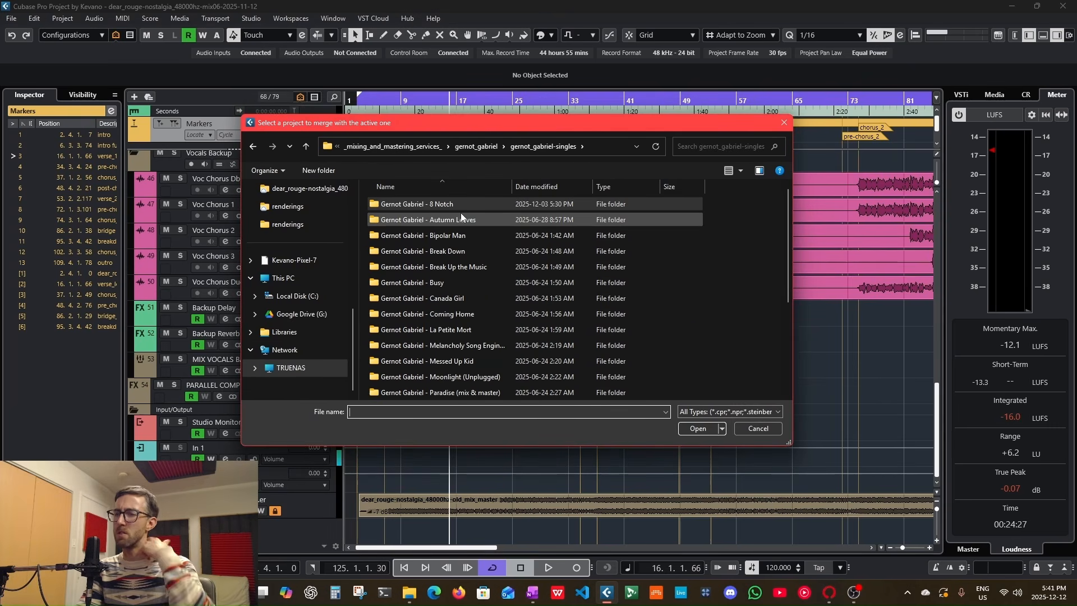
{"action": "left_click", "coordinate": [476, 147]}
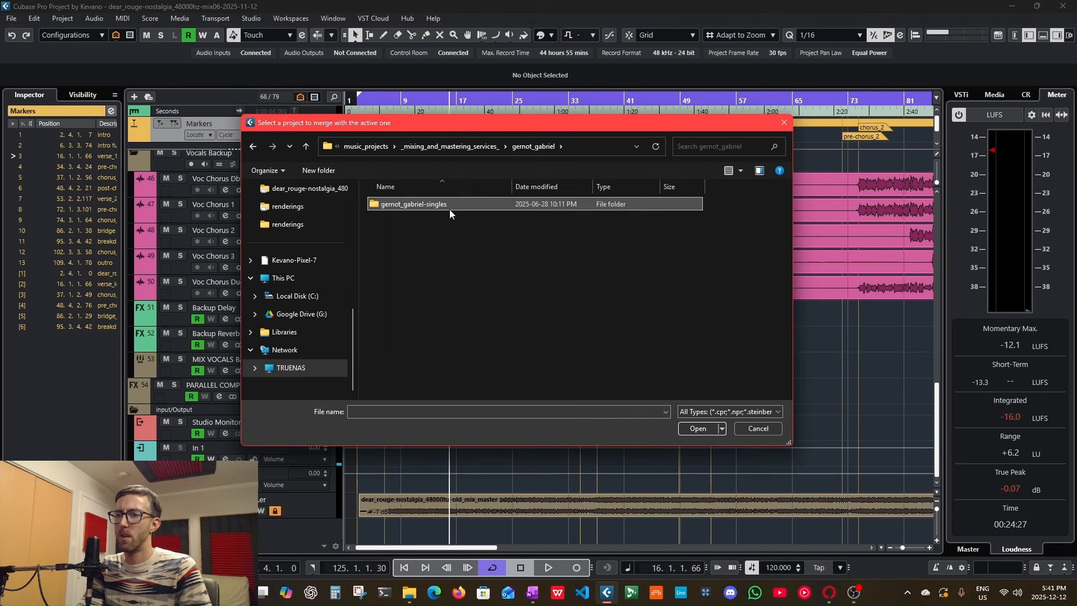
{"action": "double_click", "coordinate": [449, 208]}
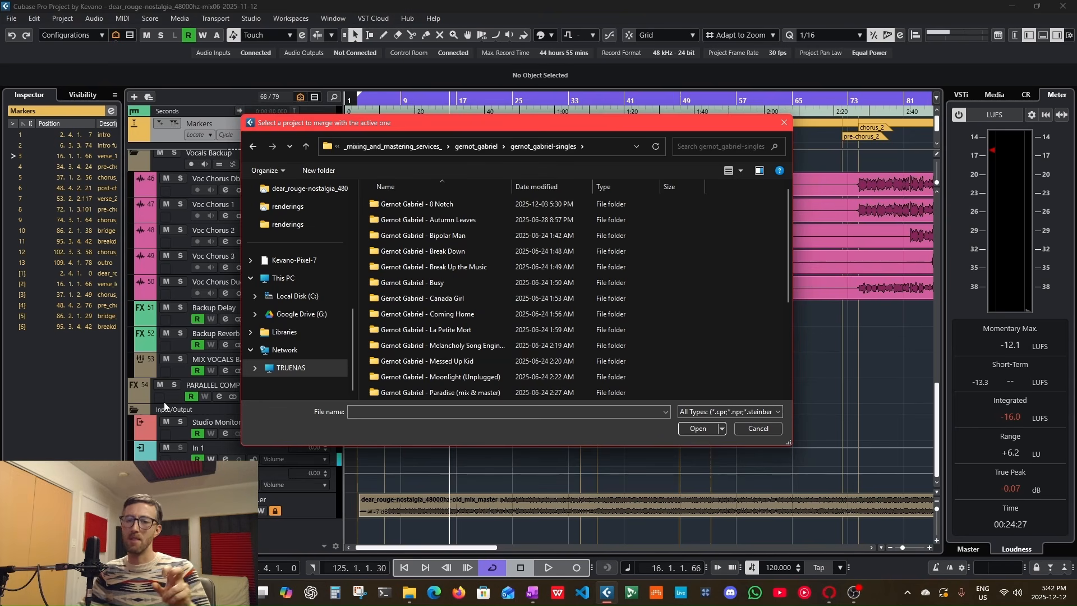
{"action": "left_click", "coordinate": [758, 428]}
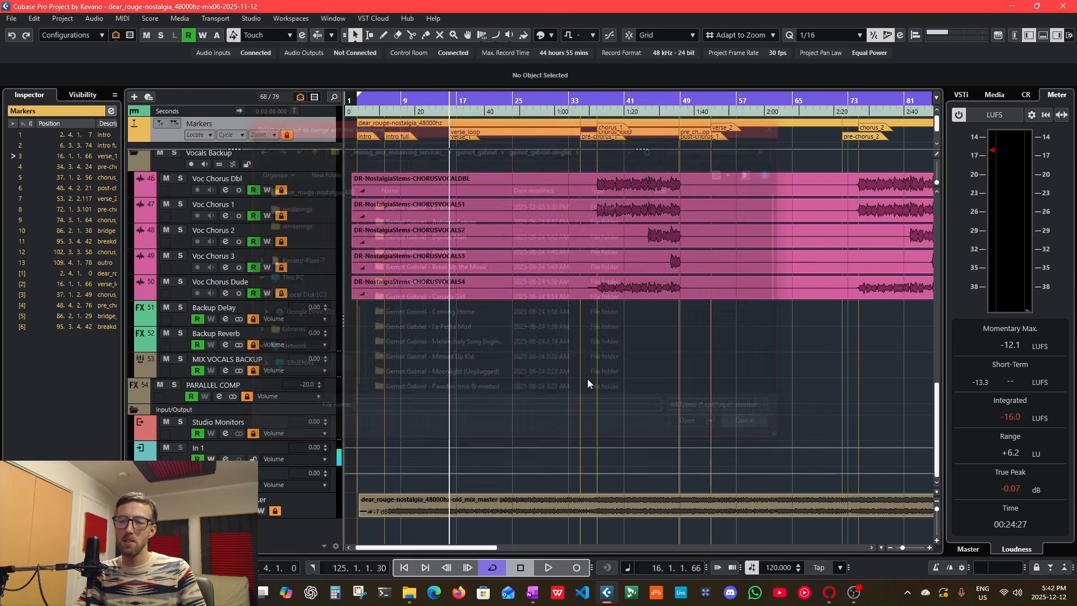
Step: Select the MIX VOCALS BACKUP track, examine the group channels in the MixConsole and return to the project window
{"action": "left_click", "coordinate": [180, 375]}
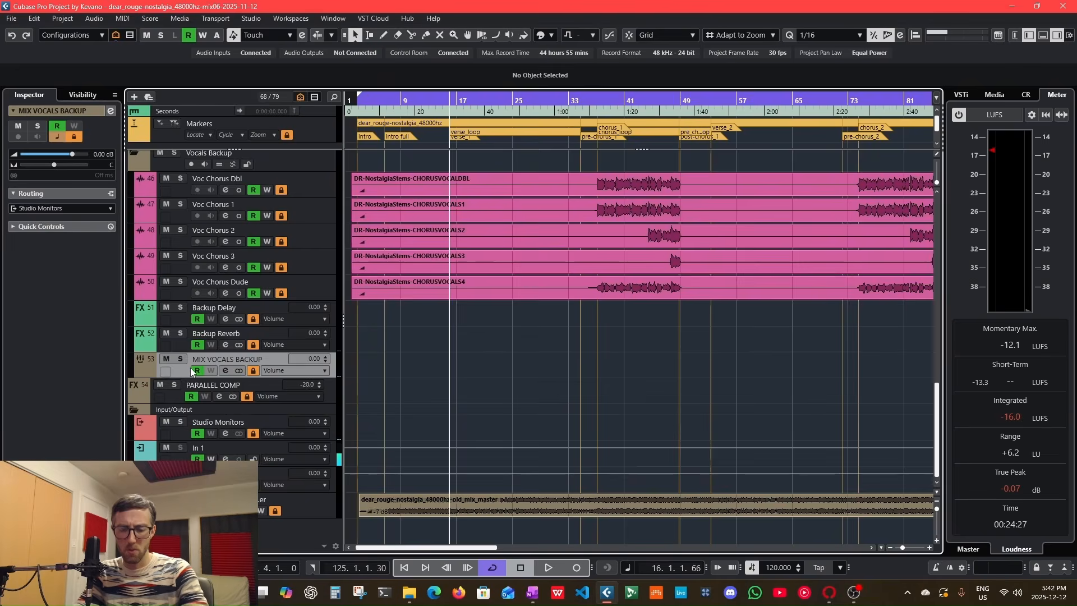
{"action": "key", "text": "F3"}
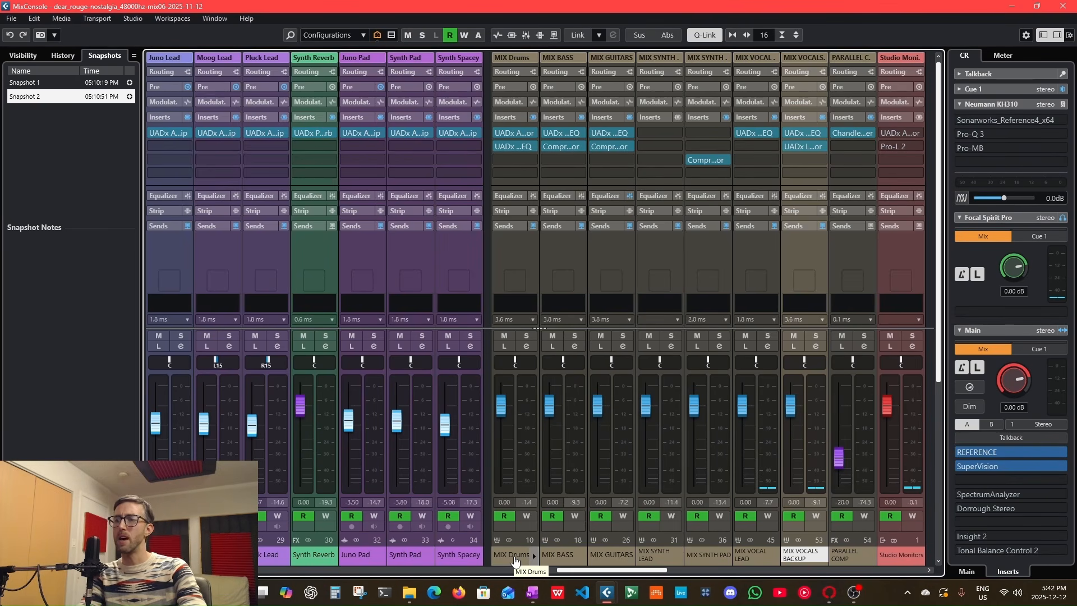
{"action": "key", "text": "F3"}
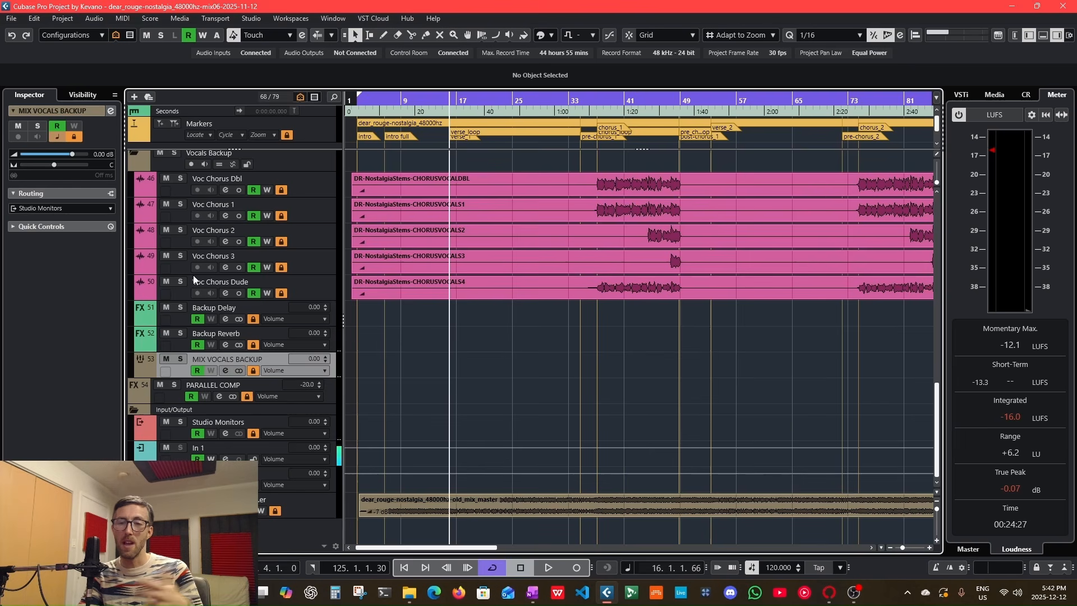
Step: Select the Backup Delay track, show the MixConsole and examine the UADx API Vision Channel Strip insert on Voc Chorus 1
{"action": "left_click", "coordinate": [183, 319]}
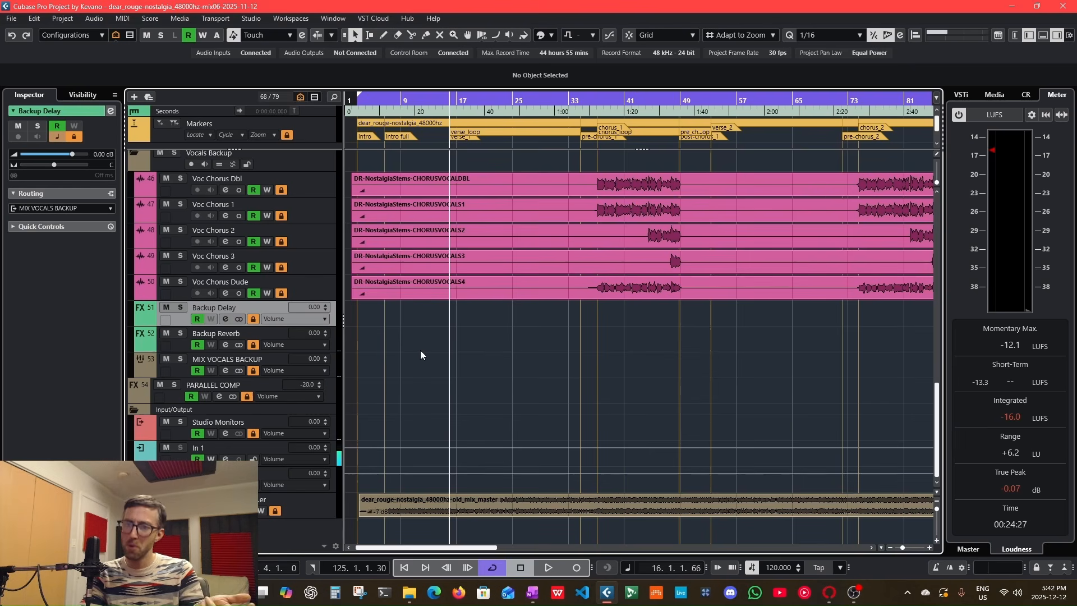
{"action": "key", "text": "F3"}
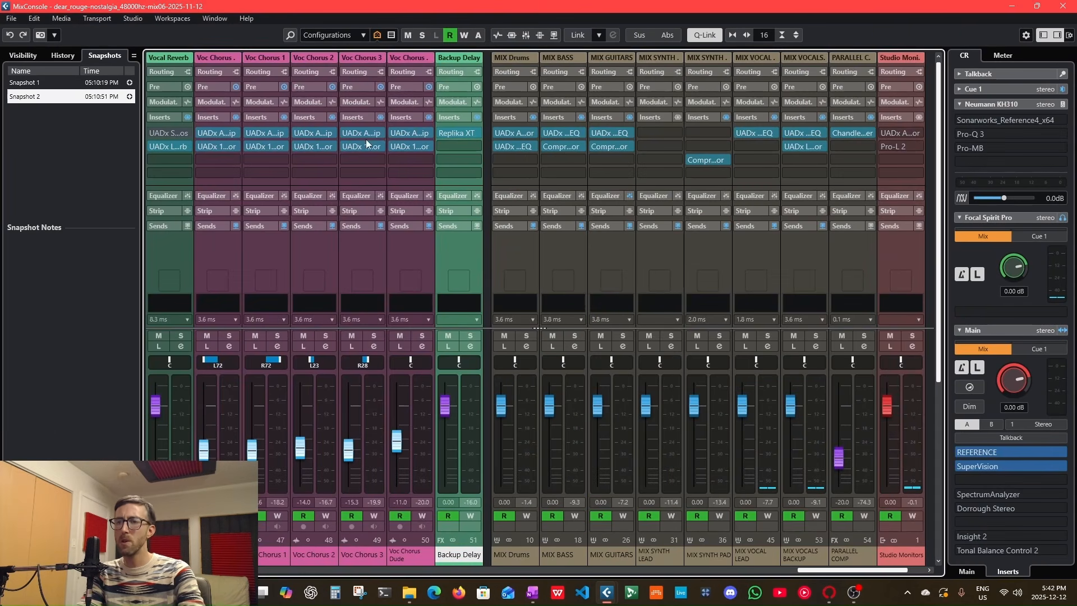
{"action": "left_click", "coordinate": [273, 136]}
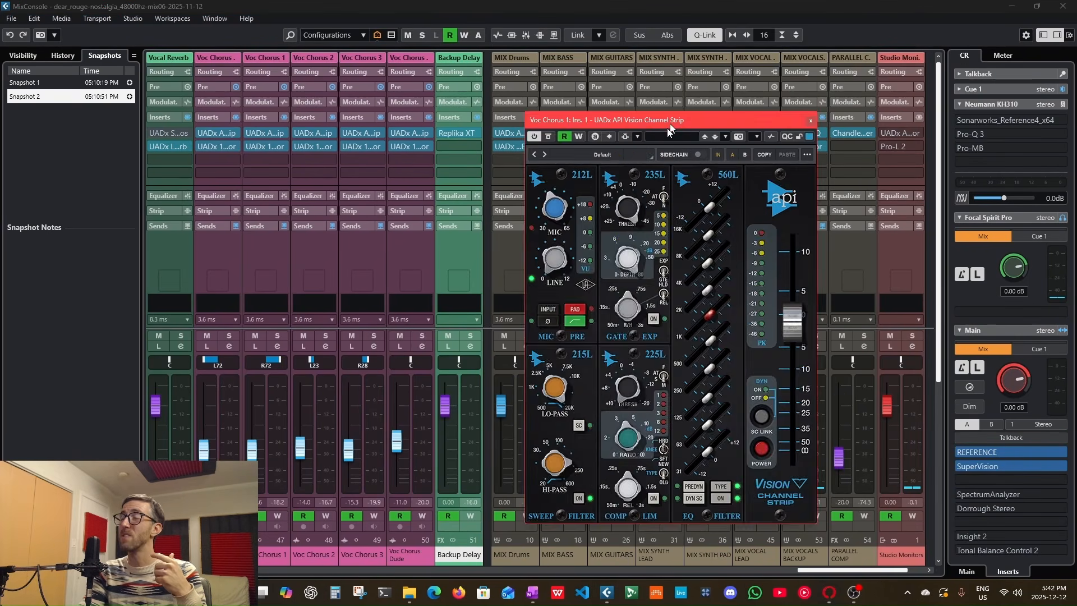
{"action": "left_click_drag", "start_coordinate": [670, 115], "coordinate": [495, 84]}
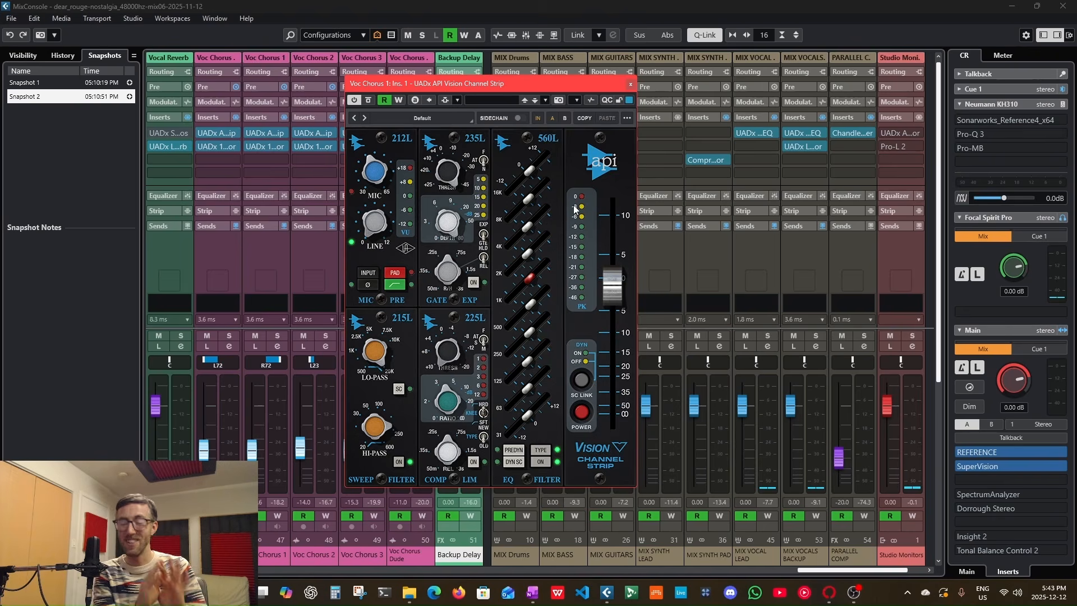
{"action": "left_click", "coordinate": [630, 83]}
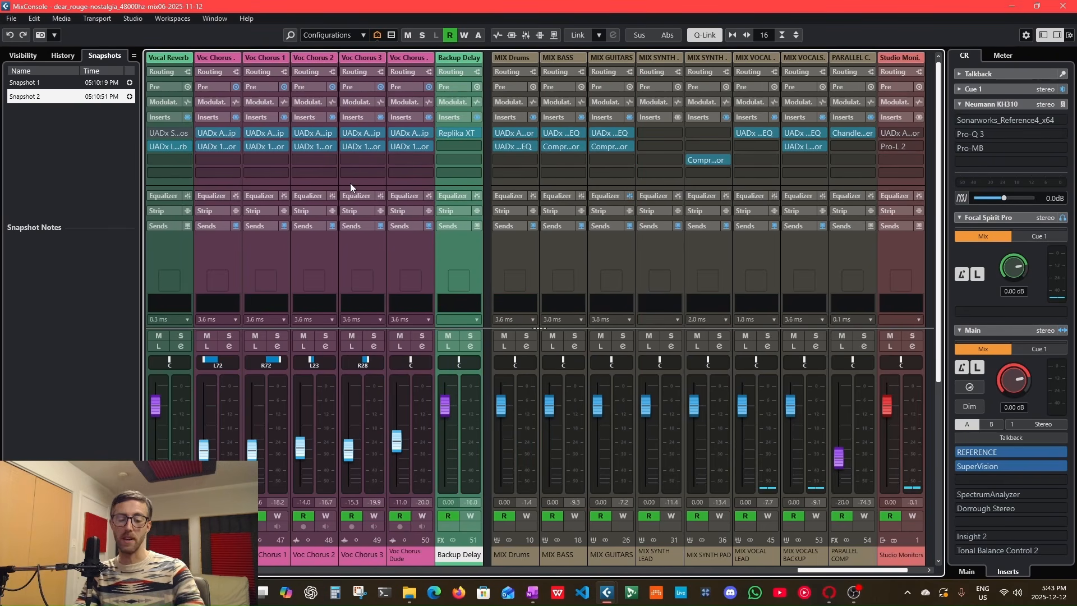
Step: Start a track import from another project, using the 8 Notch - new.cpr project as the source
{"action": "left_click", "coordinate": [13, 18]}
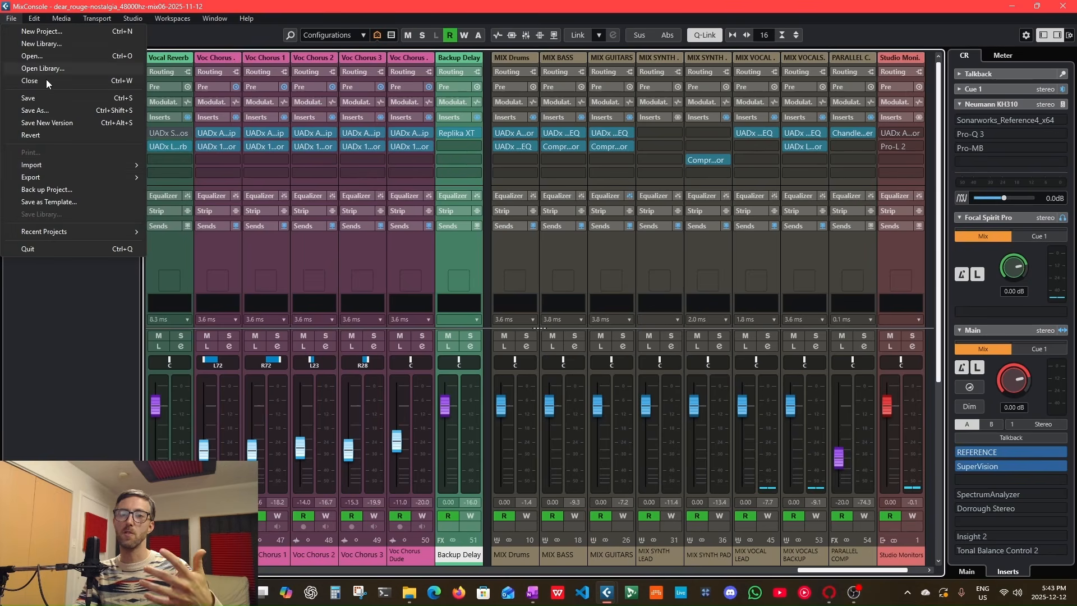
{"action": "mouse_move", "coordinate": [51, 164]}
{"action": "left_click", "coordinate": [187, 192]}
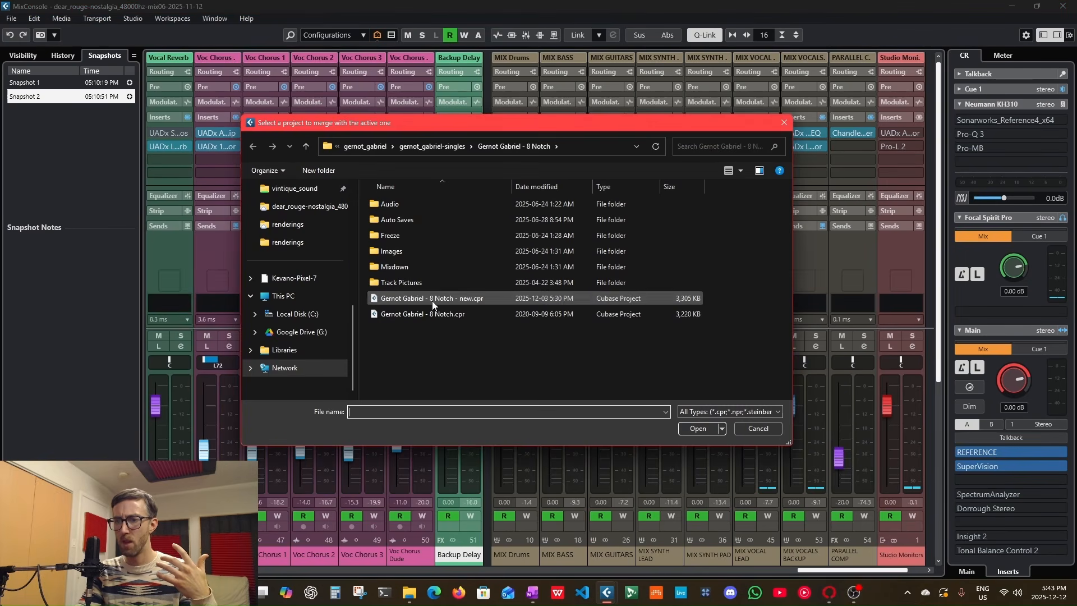
{"action": "left_click", "coordinate": [418, 299]}
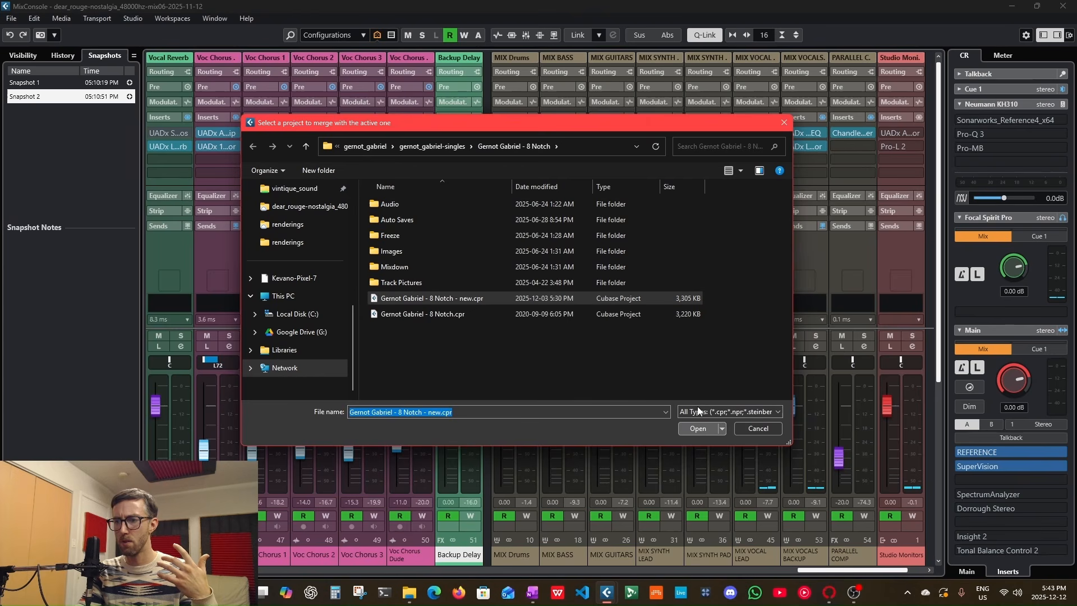
{"action": "key", "text": "Return"}
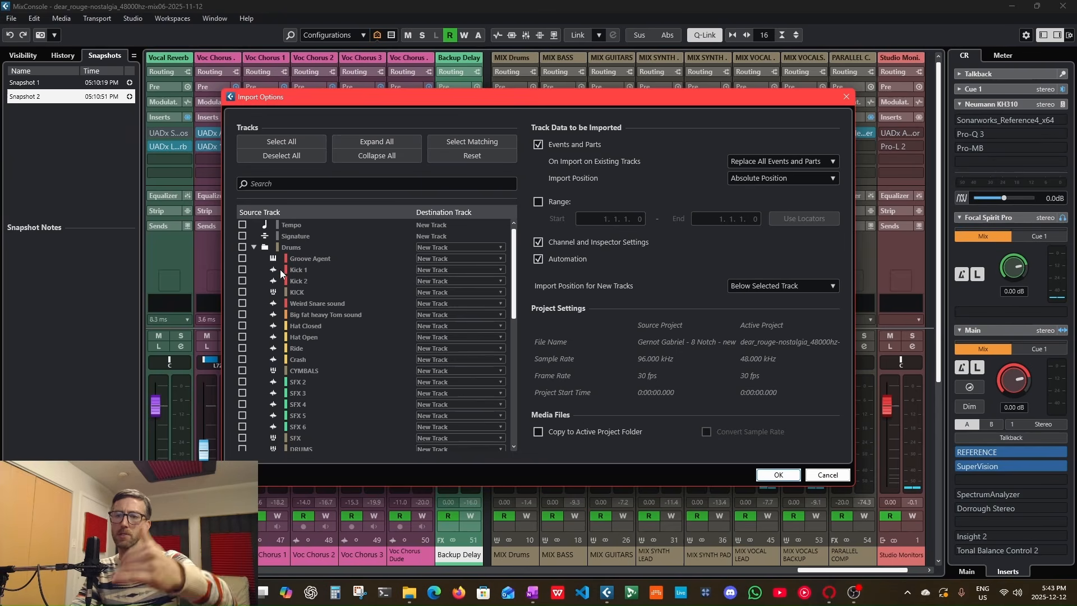
Step: Mark the KICK group and the Kick 1 and Kick 2 source tracks for import
{"action": "left_click", "coordinate": [243, 293]}
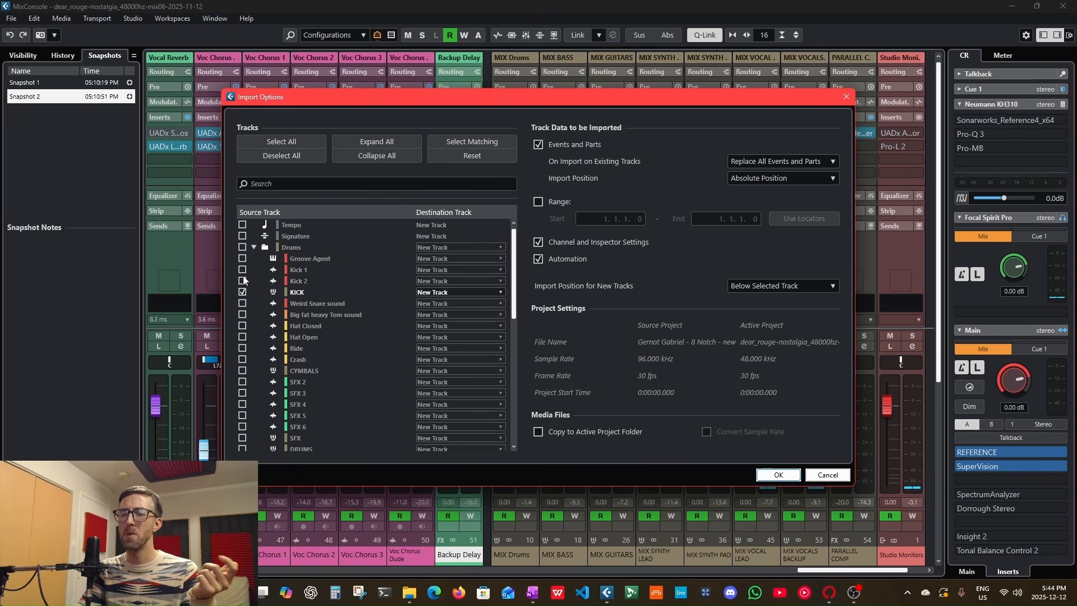
{"action": "left_click", "coordinate": [243, 271]}
{"action": "left_click", "coordinate": [245, 283]}
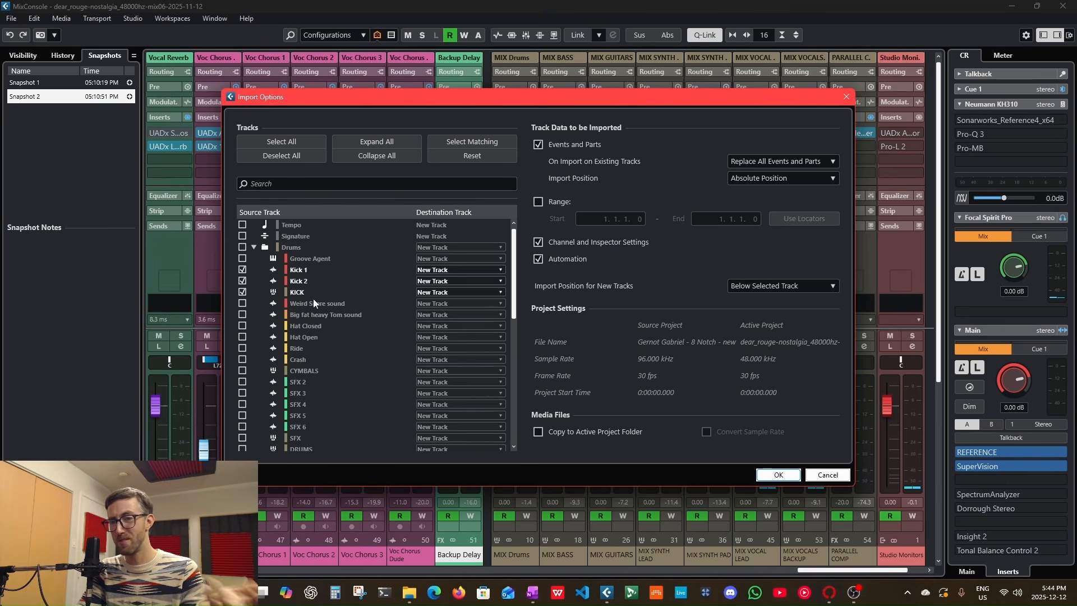
Step: Mark the Weird Snare sound, CYMBALS, Gtr 2 (Left) and GUITARS source tracks for import
{"action": "left_click", "coordinate": [242, 371]}
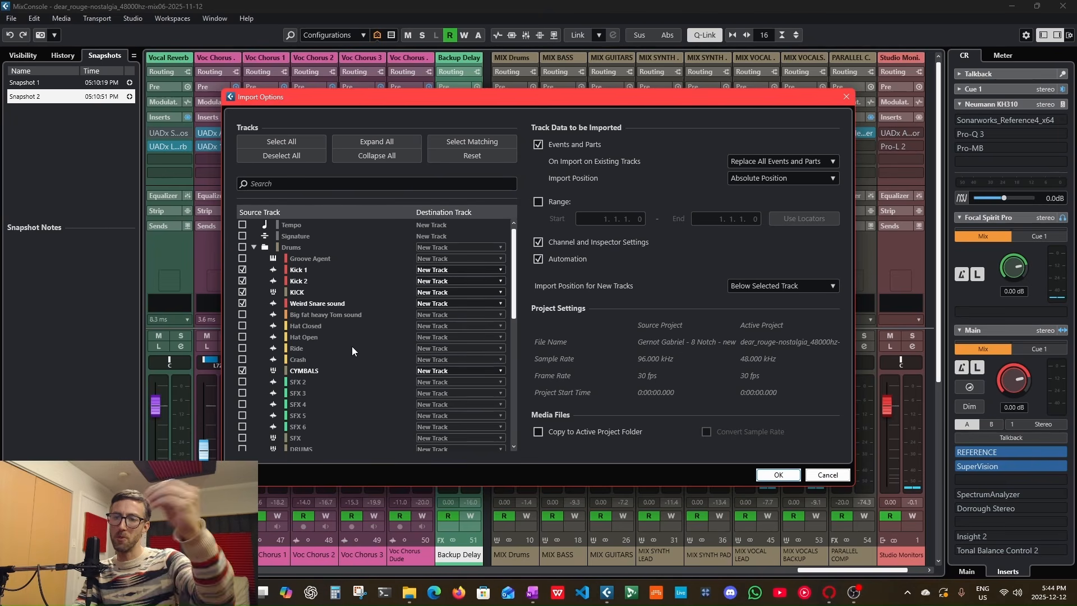
{"action": "scroll", "coordinate": [355, 357], "scroll_direction": "down", "scroll_amount": 5}
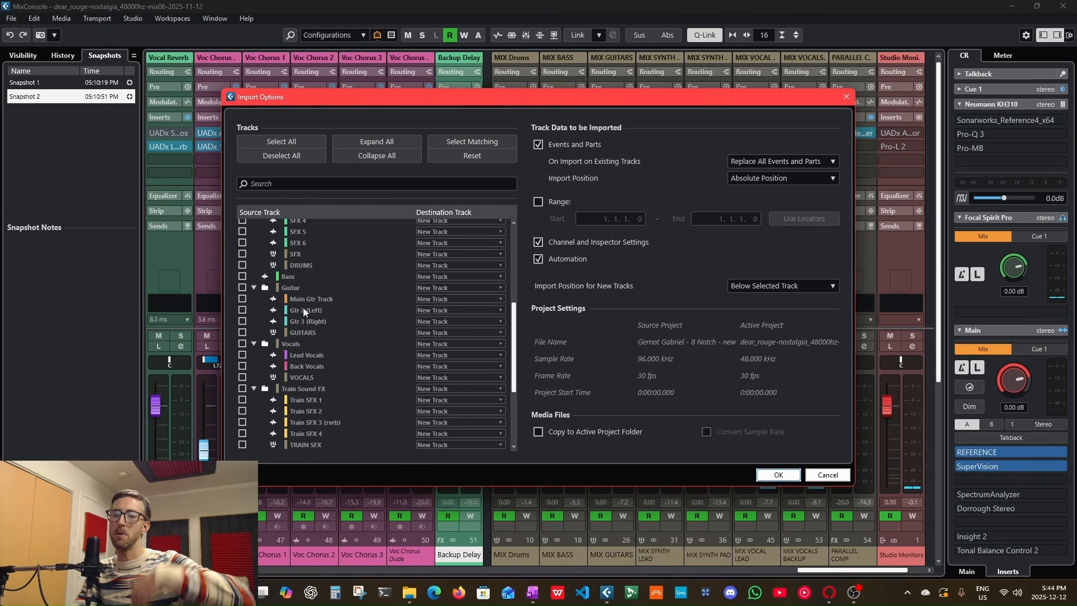
{"action": "left_click", "coordinate": [242, 310]}
{"action": "left_click", "coordinate": [243, 333]}
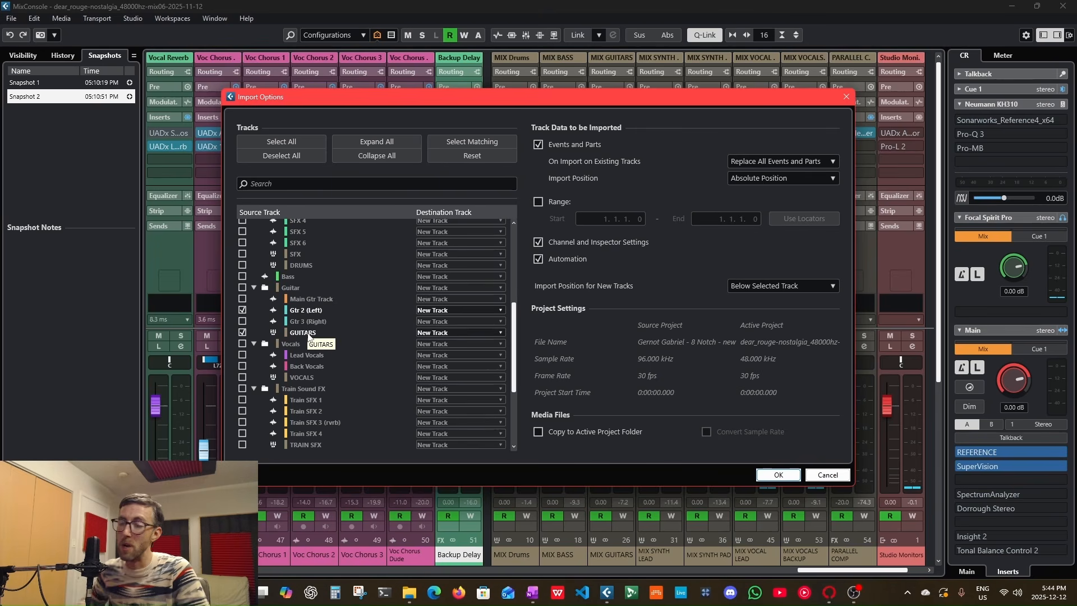
Step: Mark the Parallel Comp and Drum Room FX channels and the Input/Output Channels folder for import
{"action": "scroll", "coordinate": [344, 347], "scroll_direction": "down", "scroll_amount": 4}
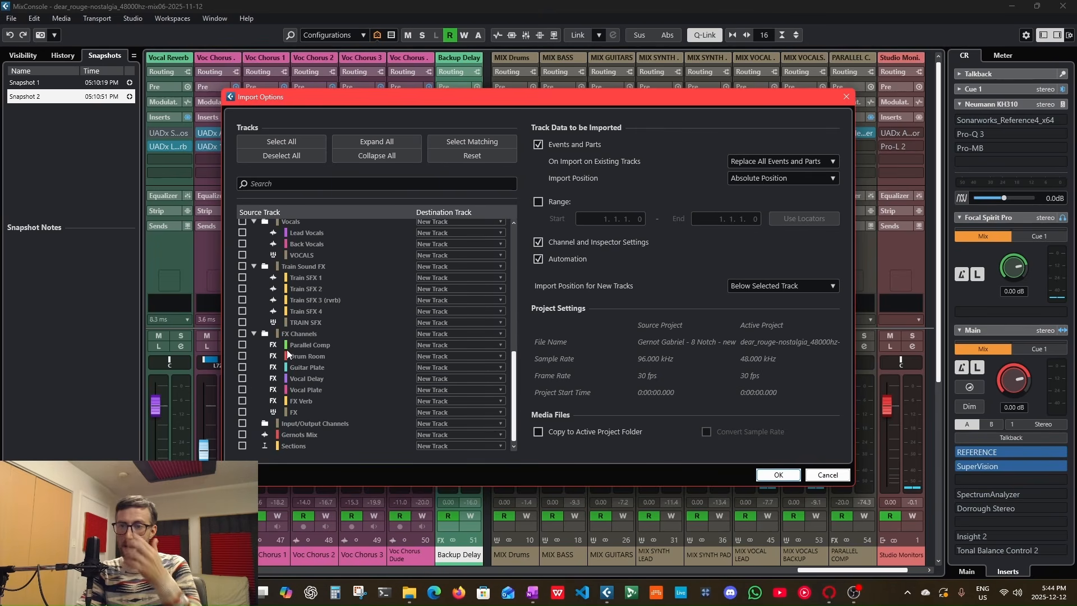
{"action": "left_click", "coordinate": [243, 345]}
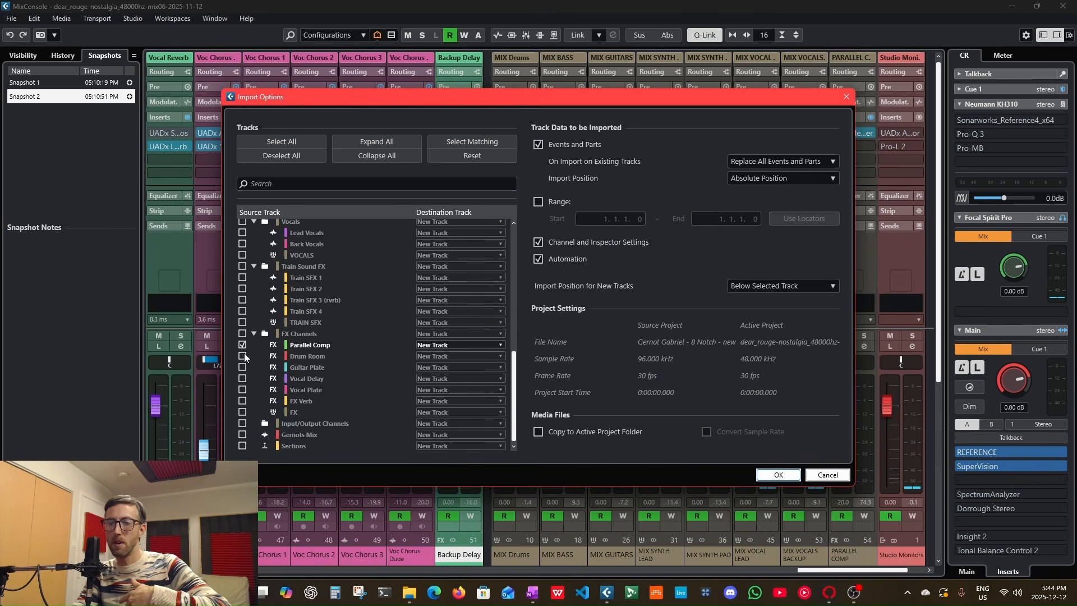
{"action": "left_click", "coordinate": [242, 357]}
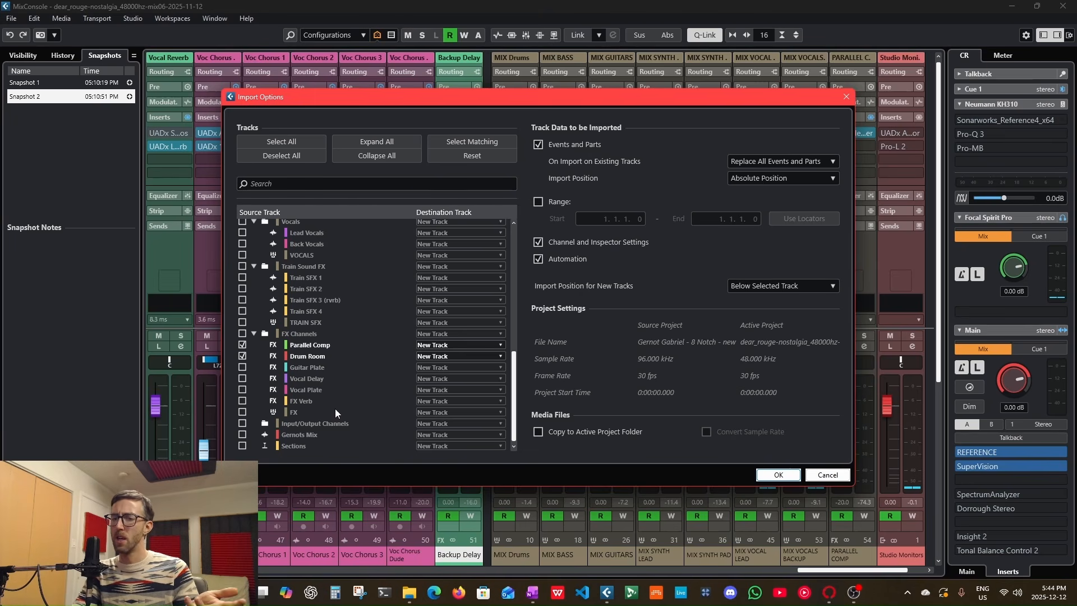
{"action": "left_click", "coordinate": [242, 423]}
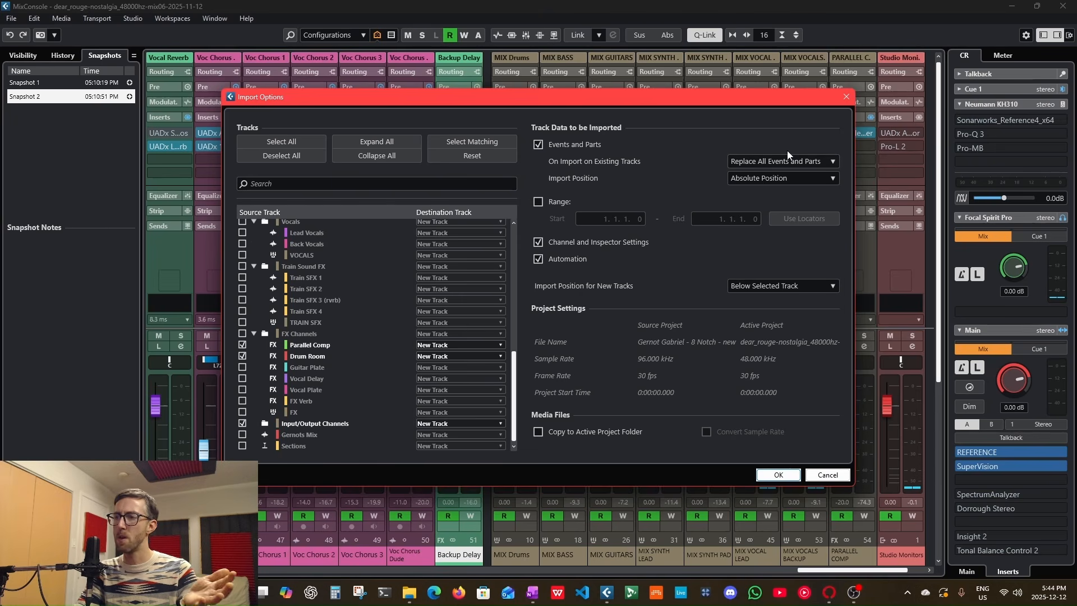
Step: Exclude events, parts and automation from the import, and place new tracks below the selected track
{"action": "left_click", "coordinate": [574, 147]}
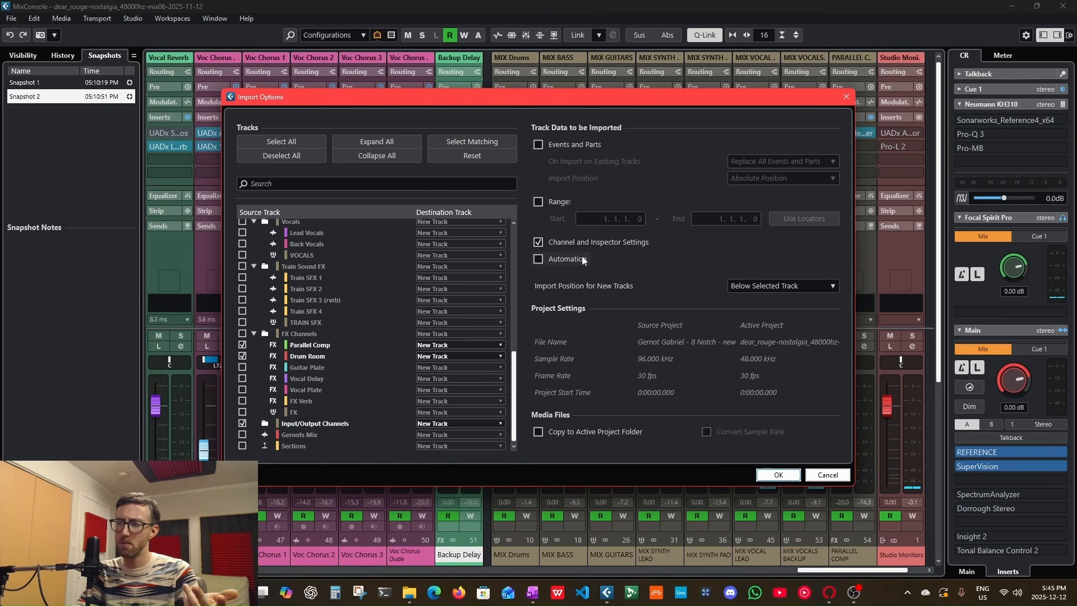
{"action": "left_click", "coordinate": [752, 288]}
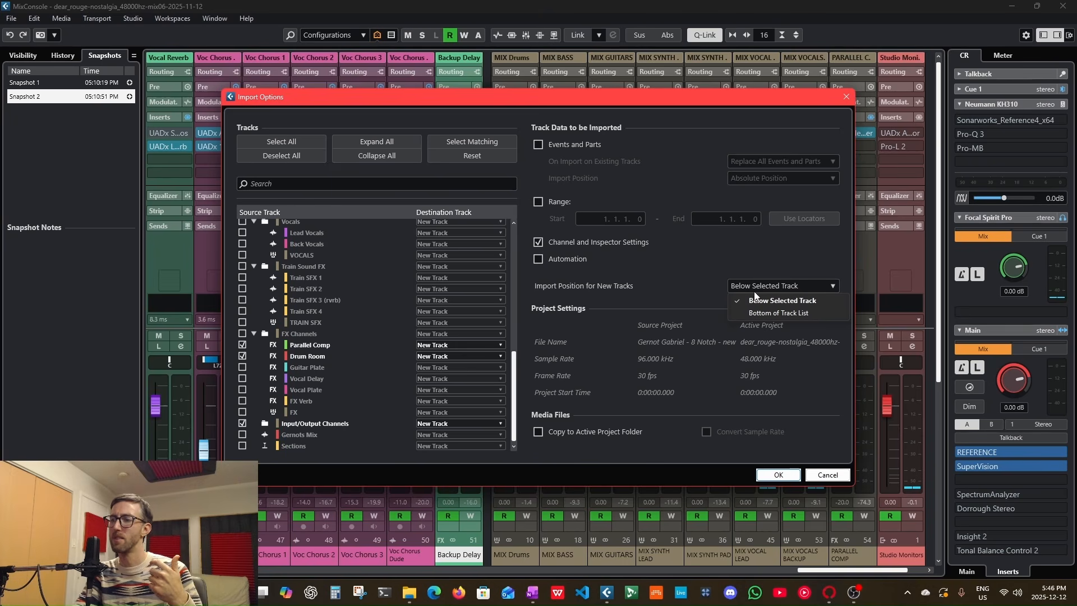
{"action": "left_click", "coordinate": [759, 301]}
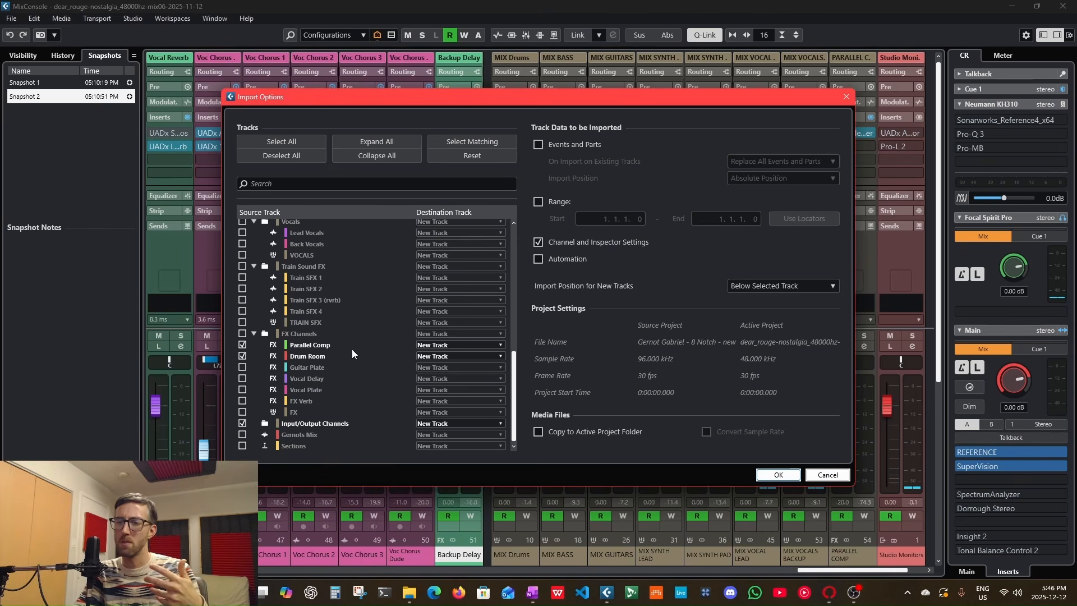
Step: Examine the existing project tracks offered as import destinations for the KICK group
{"action": "scroll", "coordinate": [373, 332], "scroll_direction": "up", "scroll_amount": 10}
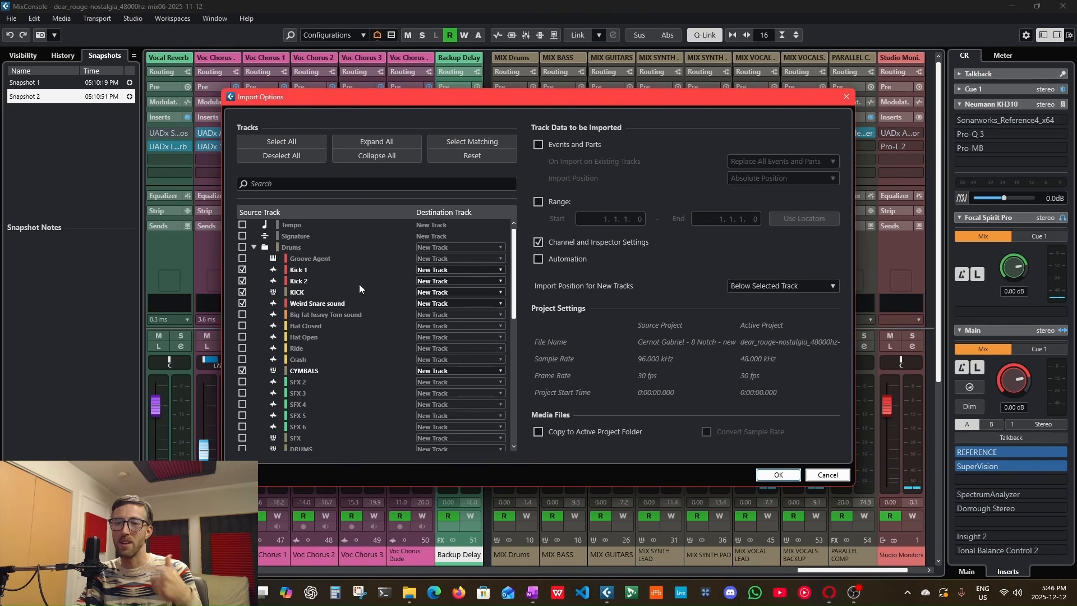
{"action": "left_click", "coordinate": [438, 292]}
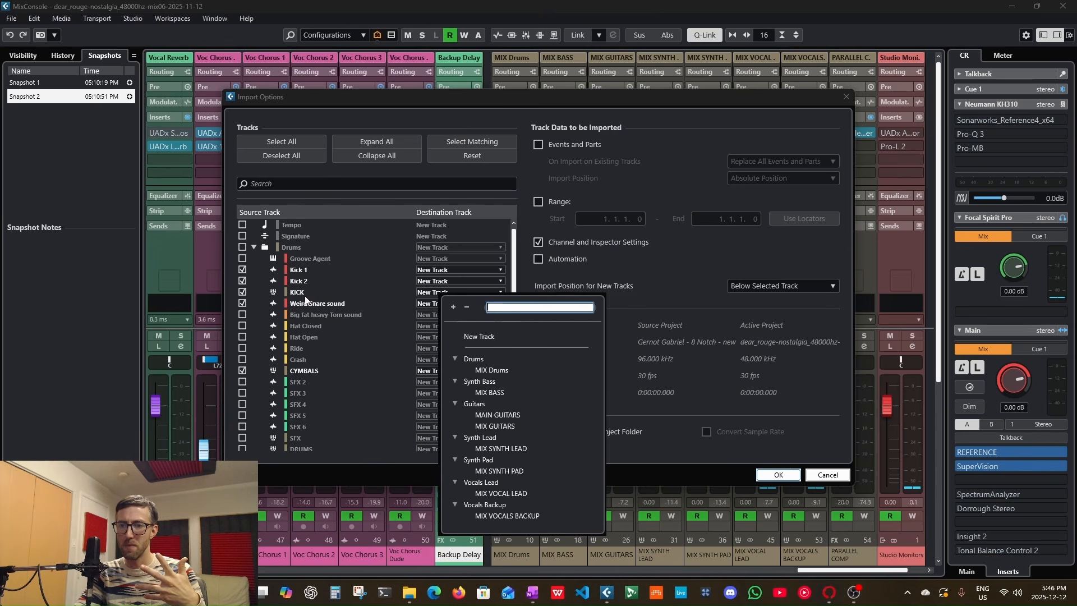
{"action": "left_click", "coordinate": [366, 415]}
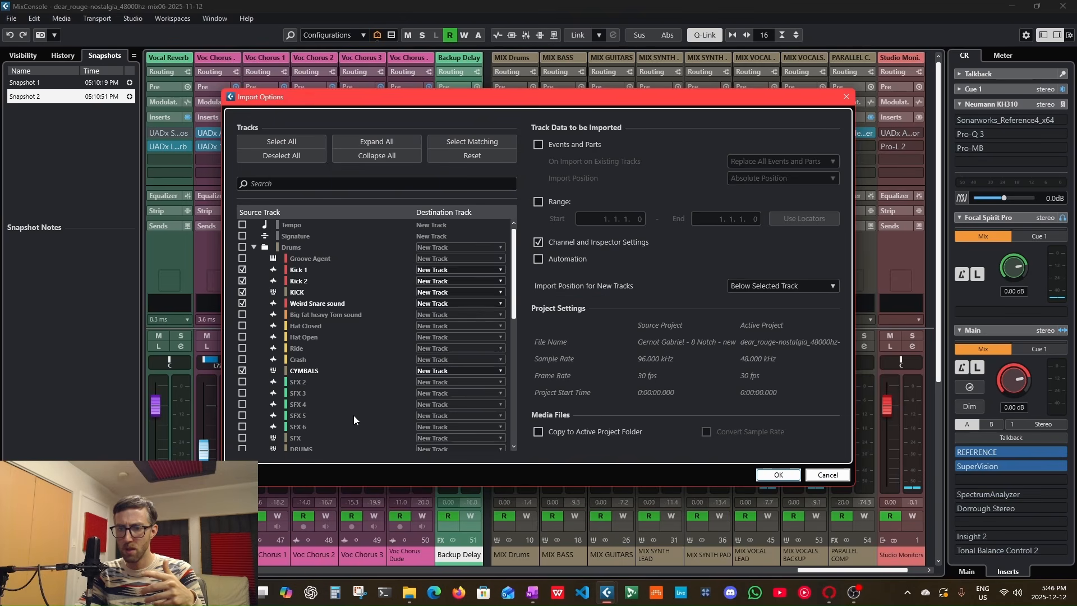
Step: Mark the DRUMS group for import and assign MIX Drums as its destination track
{"action": "scroll", "coordinate": [342, 413], "scroll_direction": "down", "scroll_amount": 3}
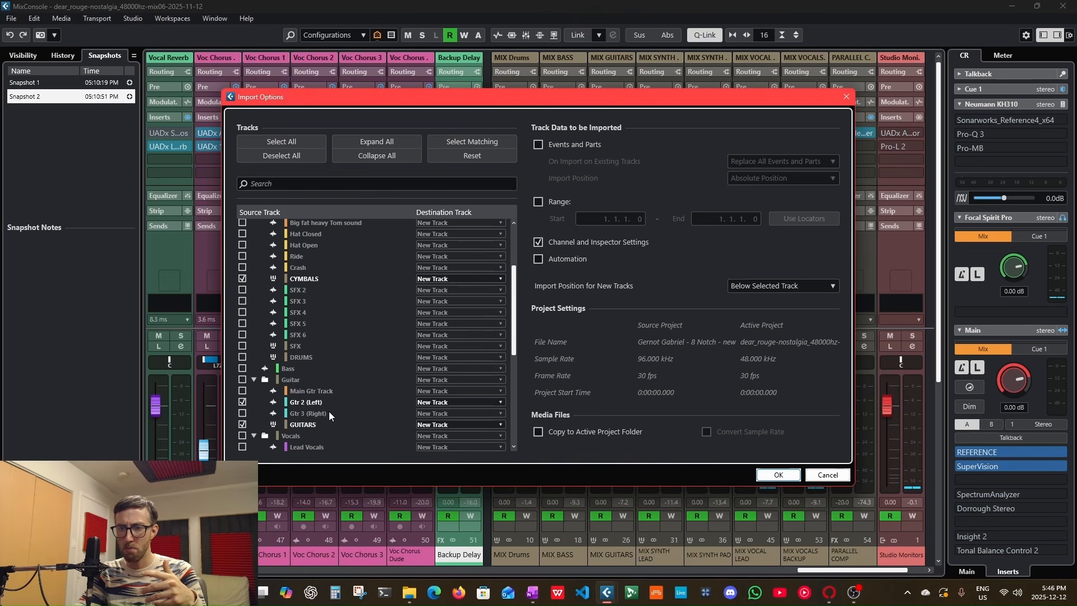
{"action": "left_click", "coordinate": [435, 357]}
{"action": "left_click", "coordinate": [244, 357]}
{"action": "left_click", "coordinate": [244, 357]}
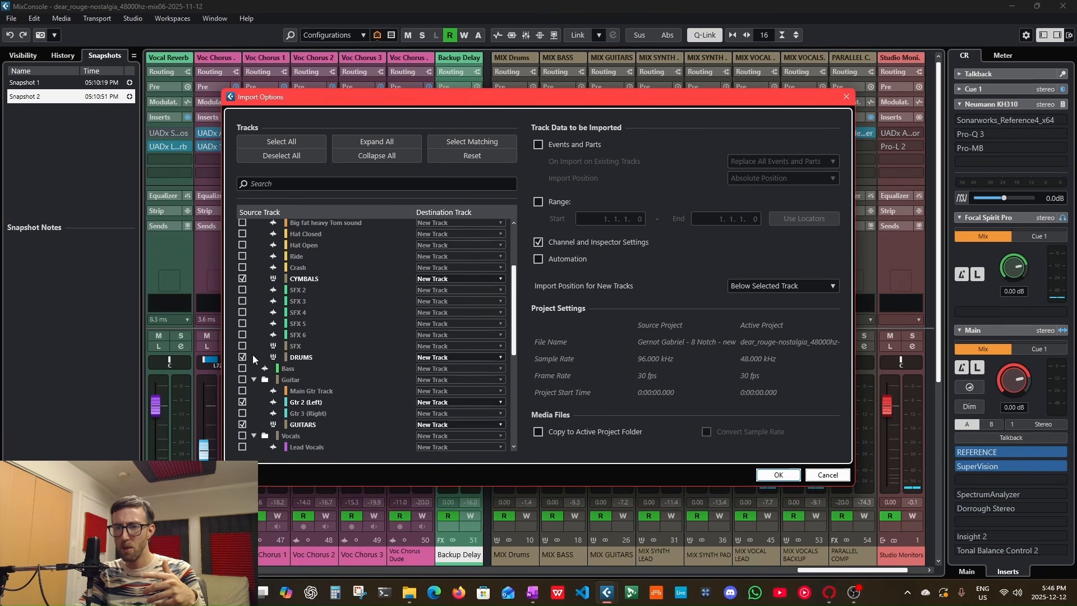
{"action": "left_click", "coordinate": [439, 358]}
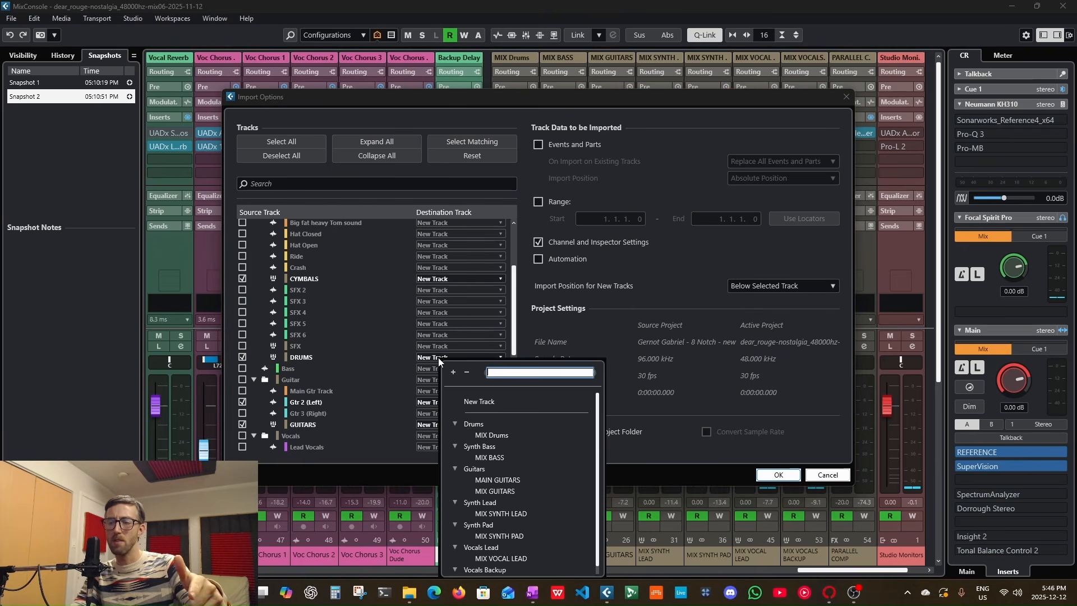
{"action": "left_click", "coordinate": [490, 435]}
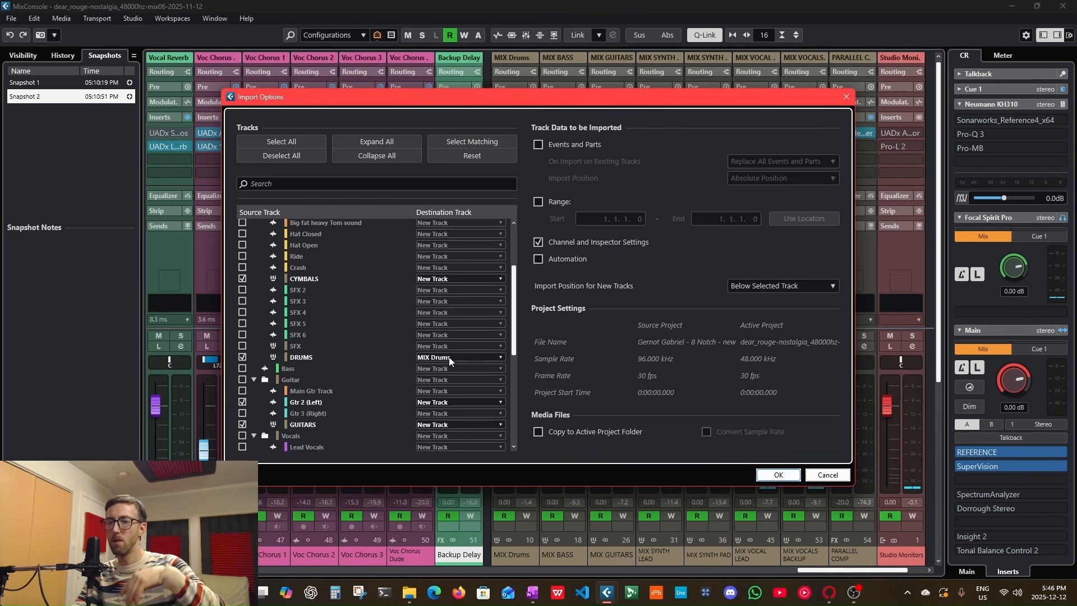